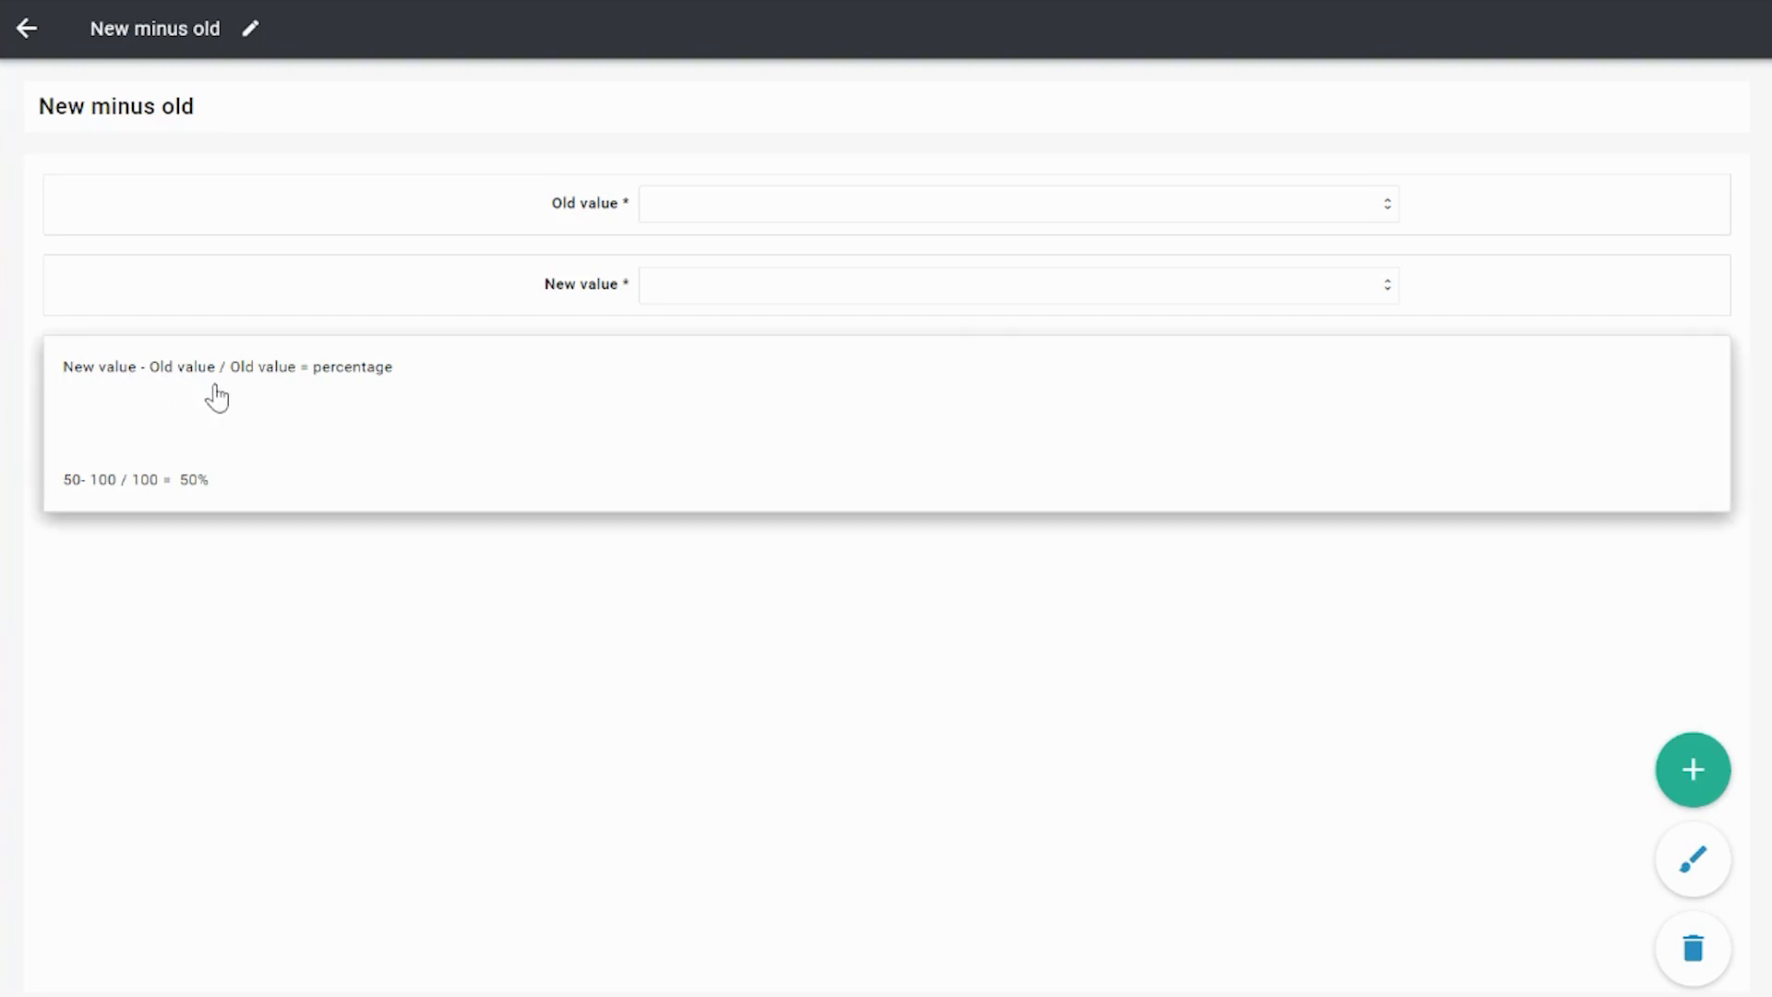
- Try adding parentheses around "New value - Old value" in the formula text of the New minus old page
left_click(261, 458)
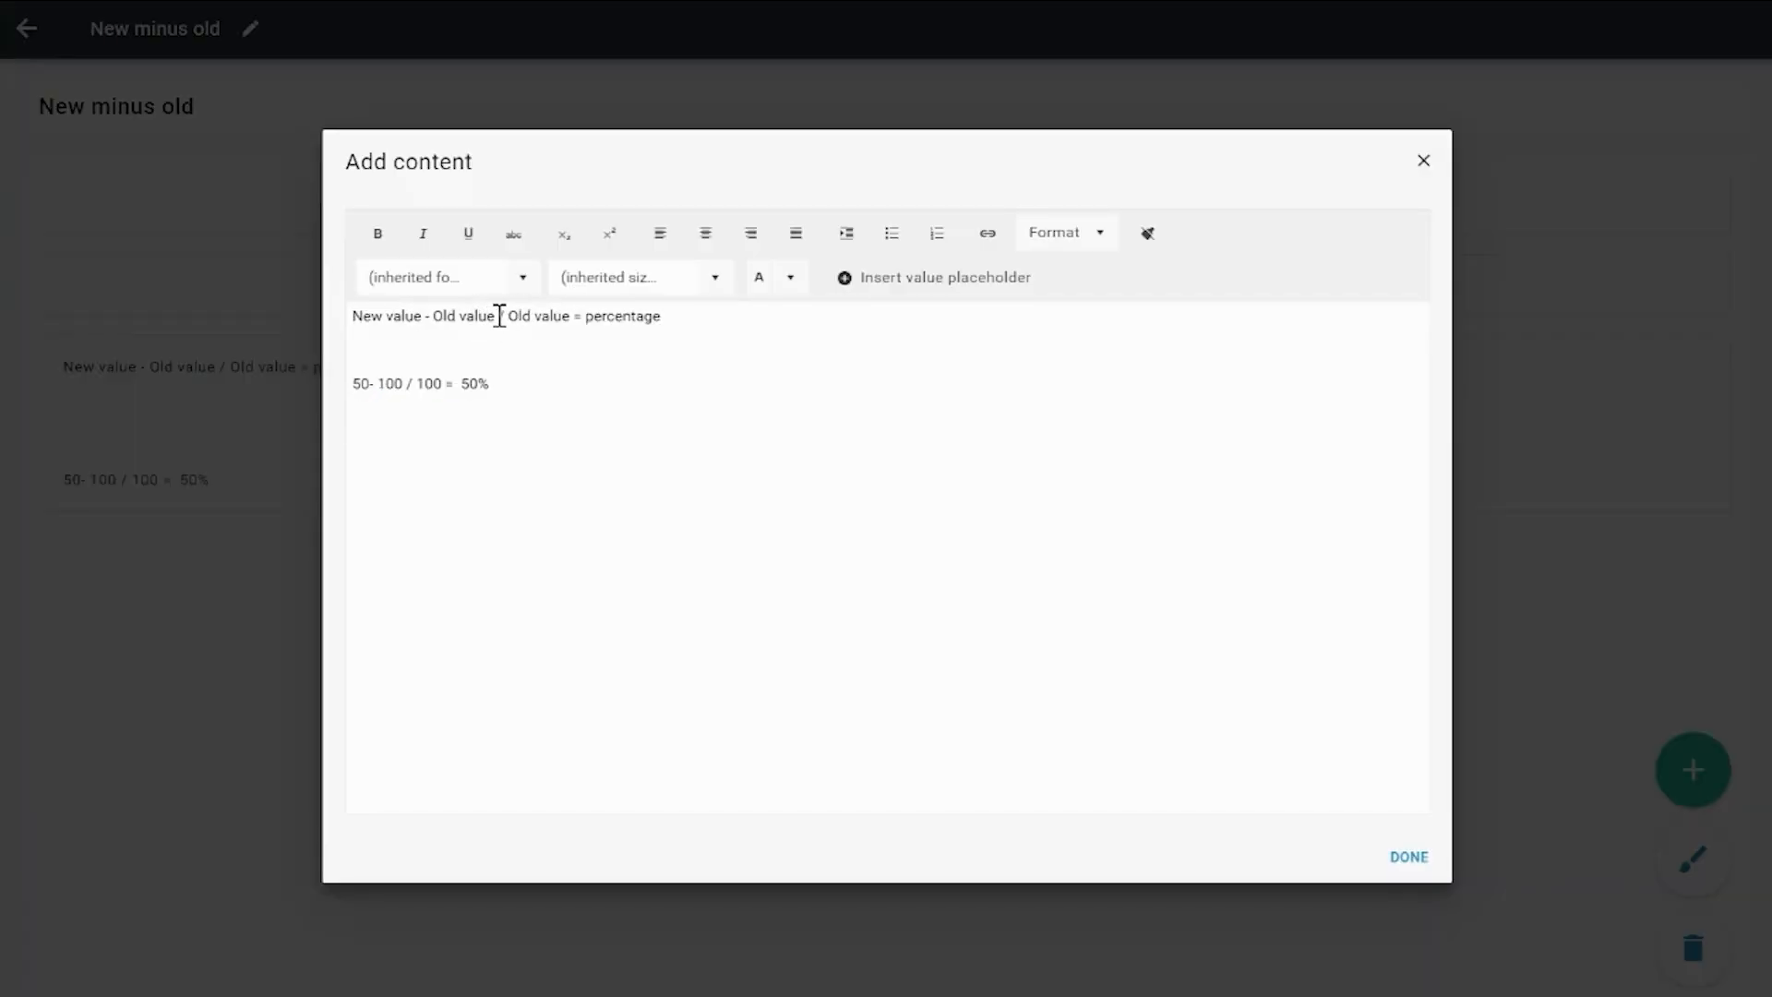
left_click(499, 316)
type(")")
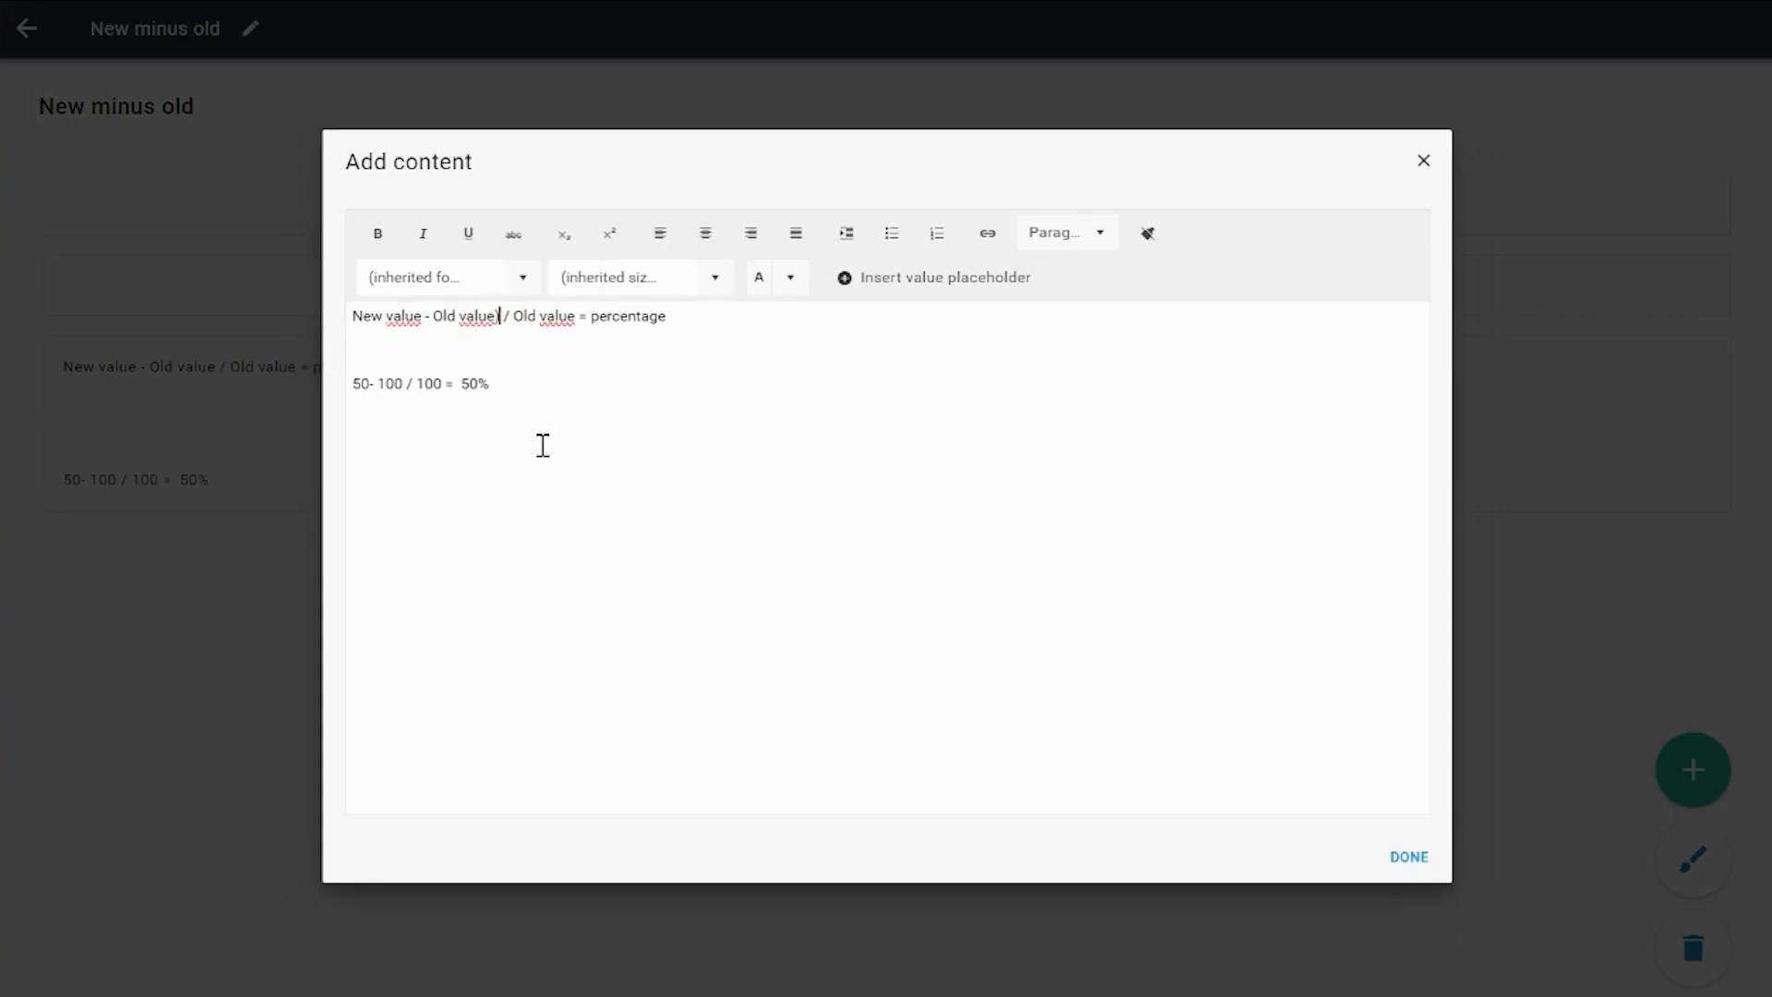
key("Home")
type("(")
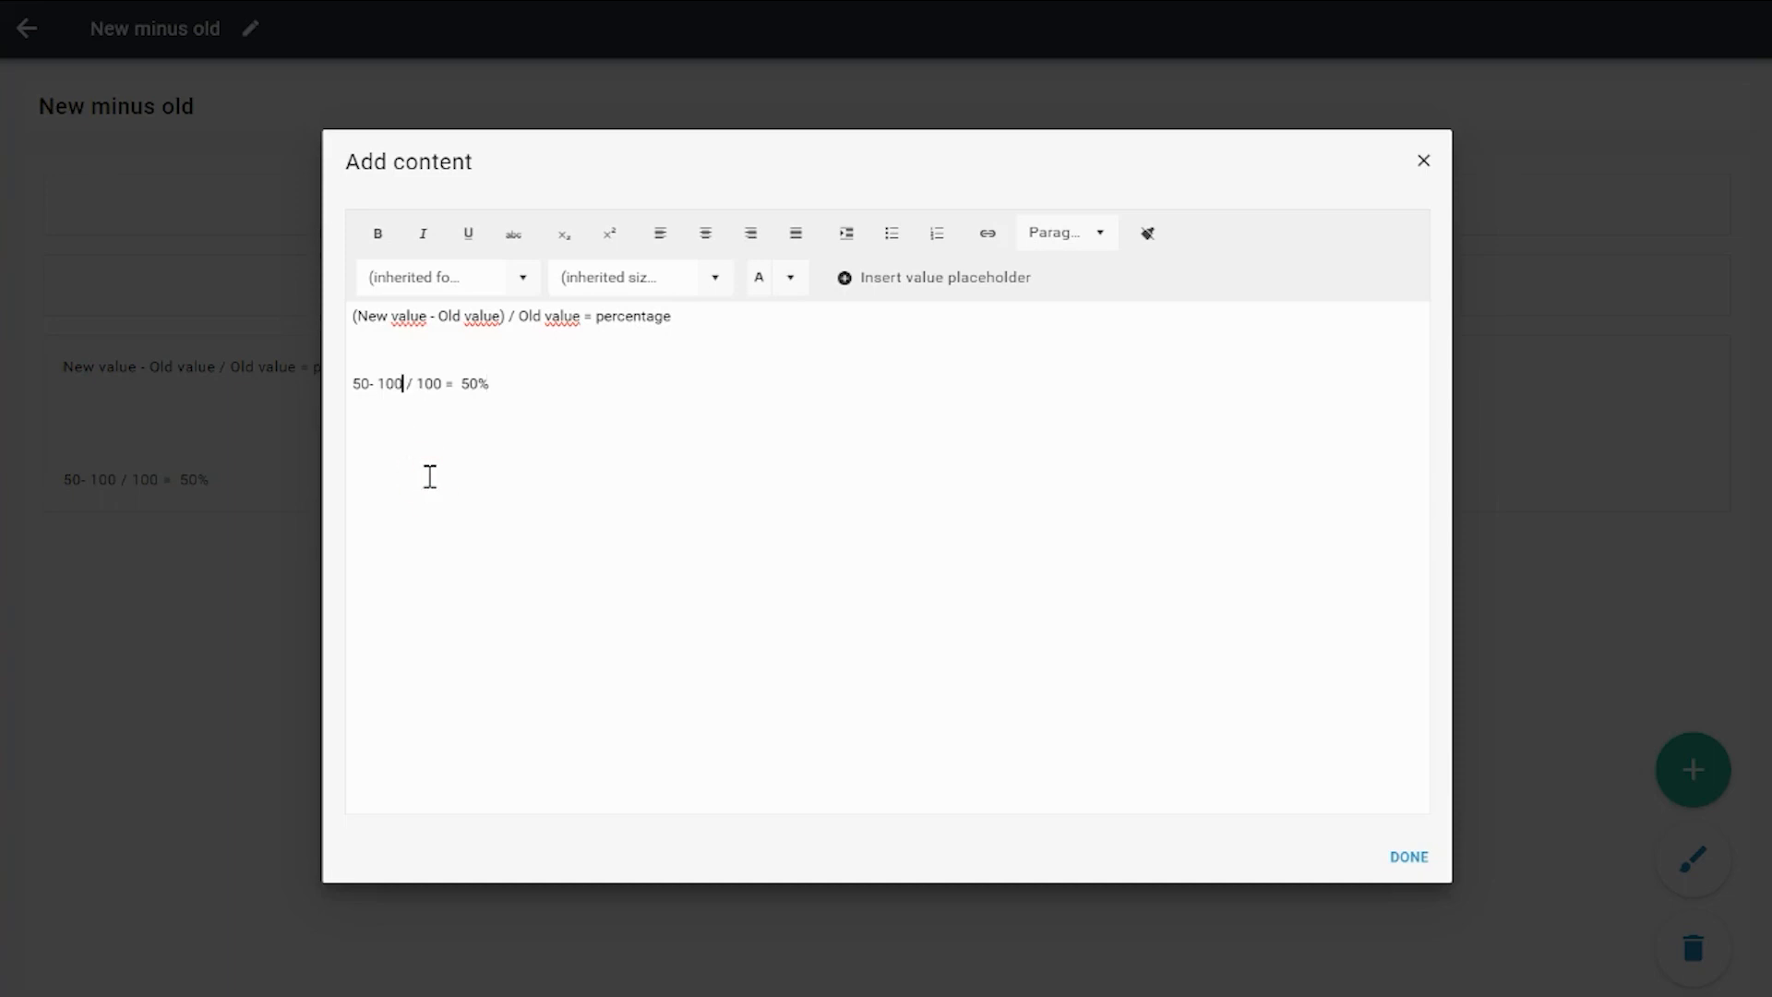
- Try adding parentheses around "50- 100" in the example calculation below the formula
type(")")
key("Home")
type("(")
left_click(525, 395)
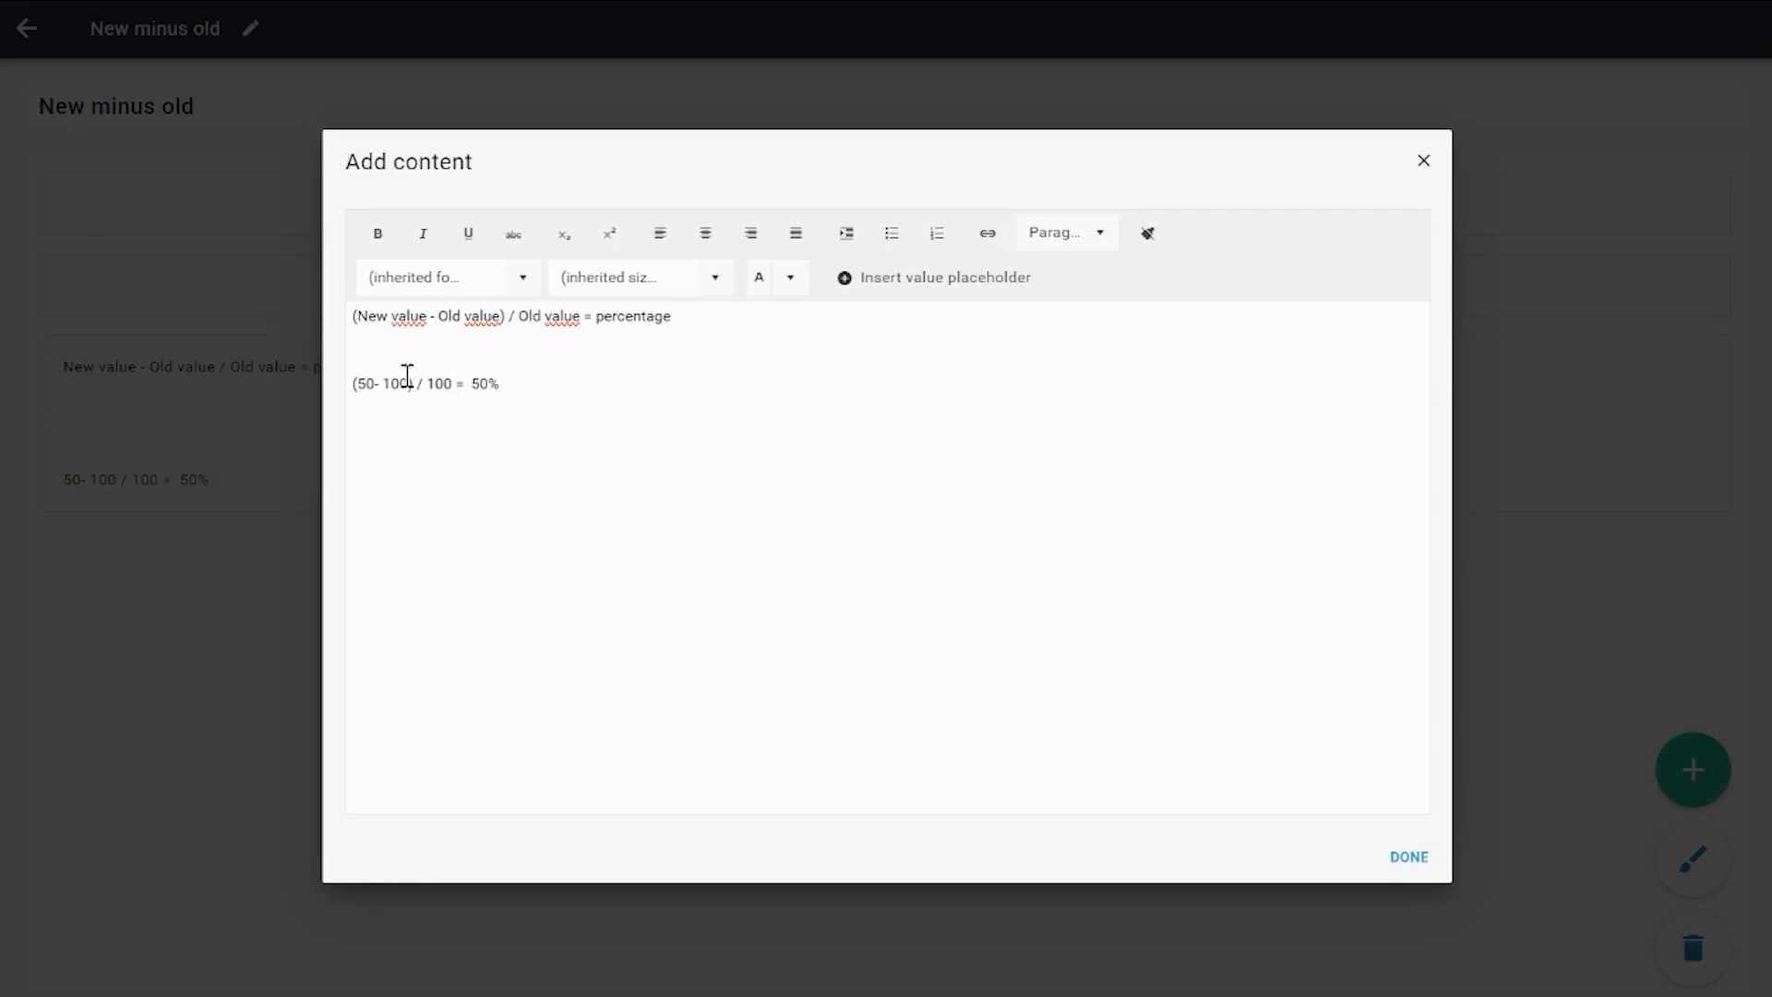
- Highlight the bracketed part of the example calculation, and close the content editor without saving
left_click_drag(413, 383, 351, 383)
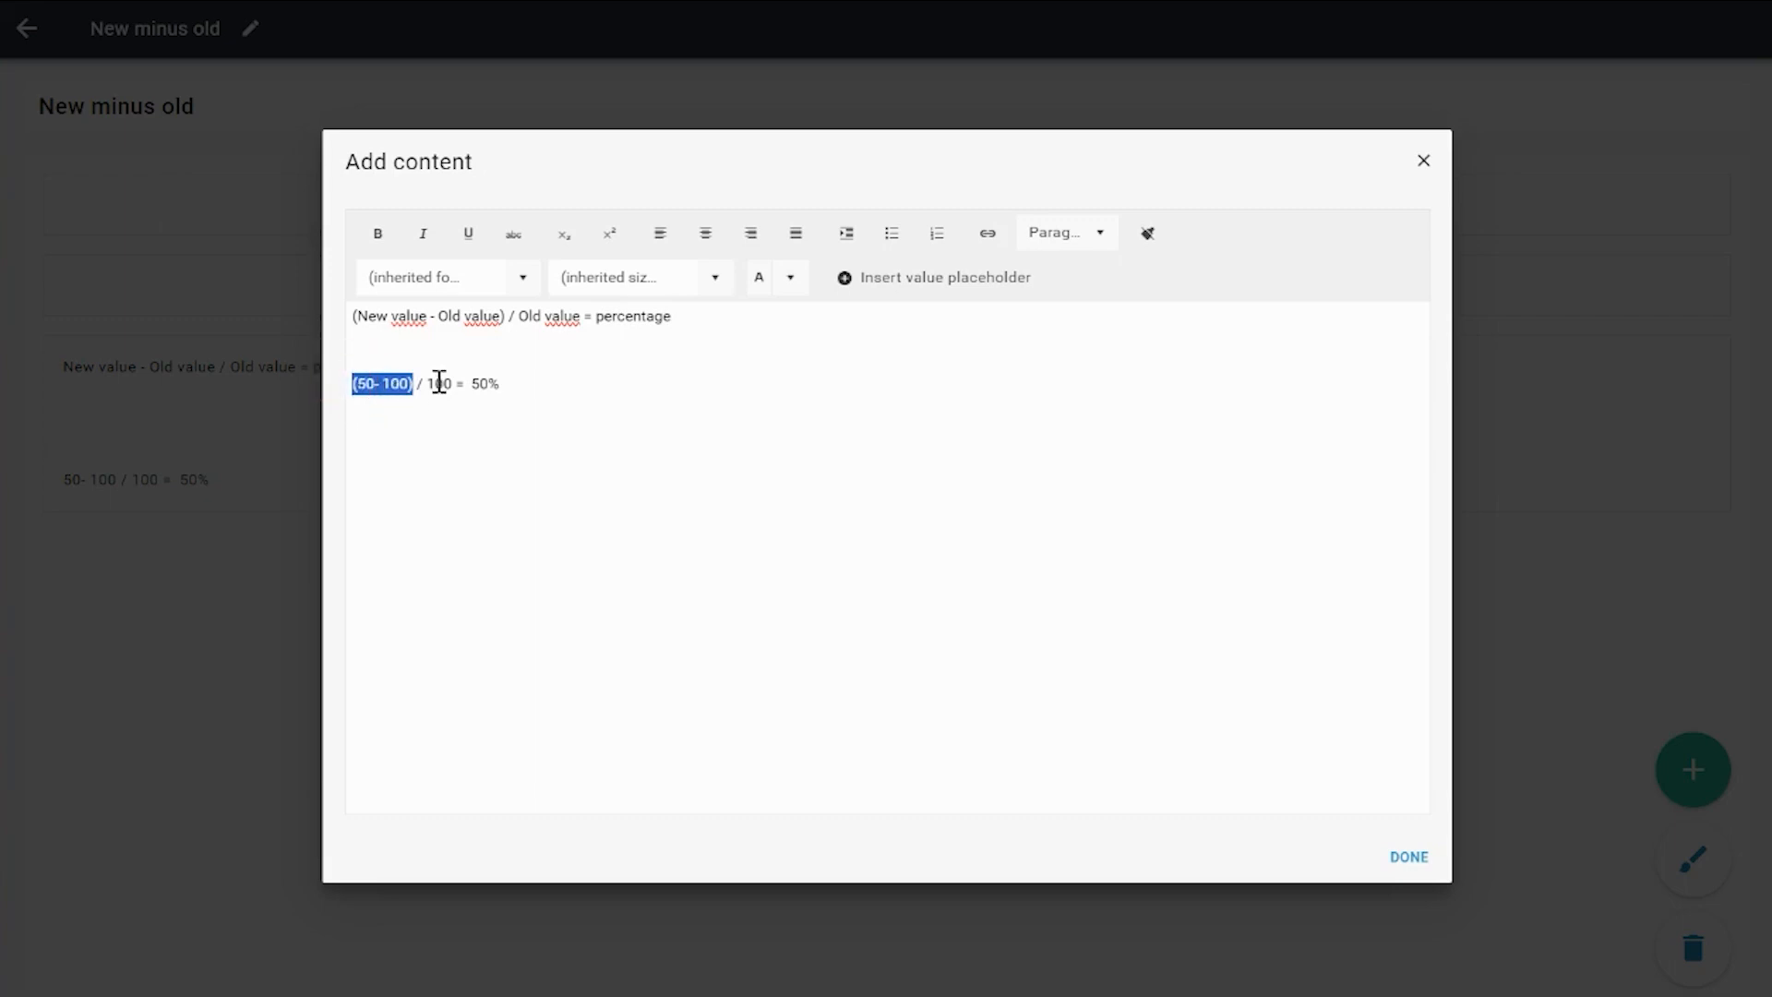
key("Right")
key("Right")
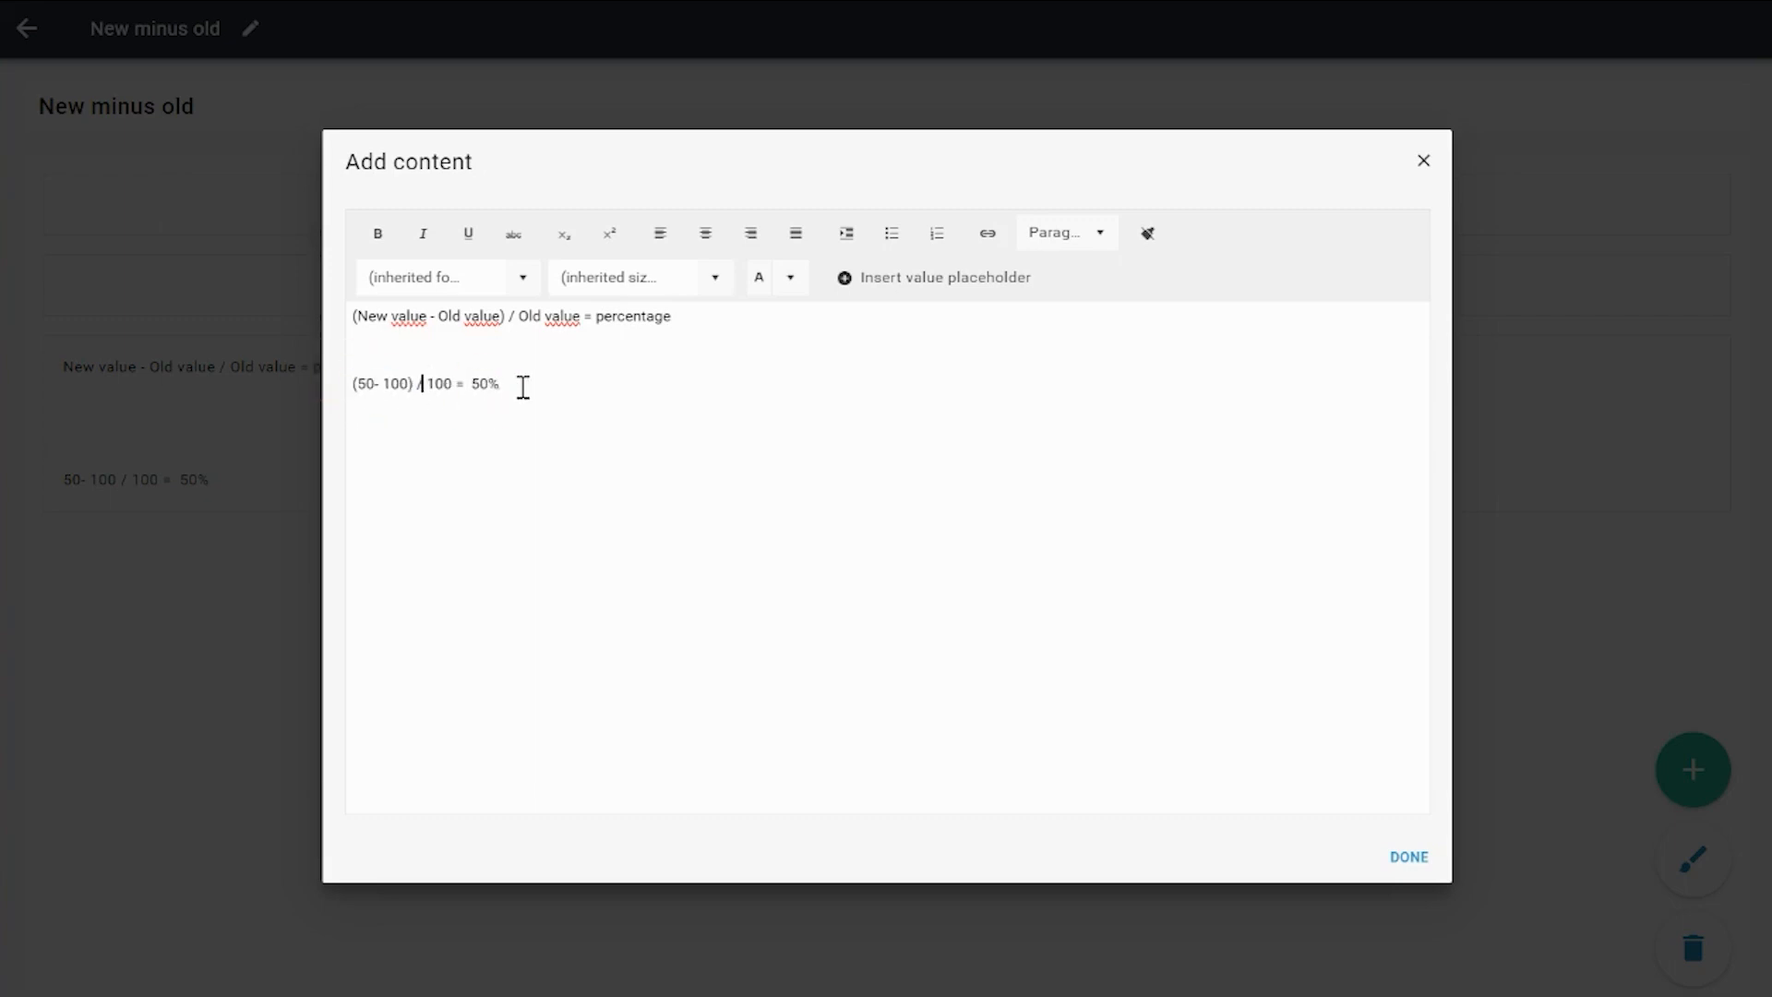
left_click(523, 386)
left_click(1424, 163)
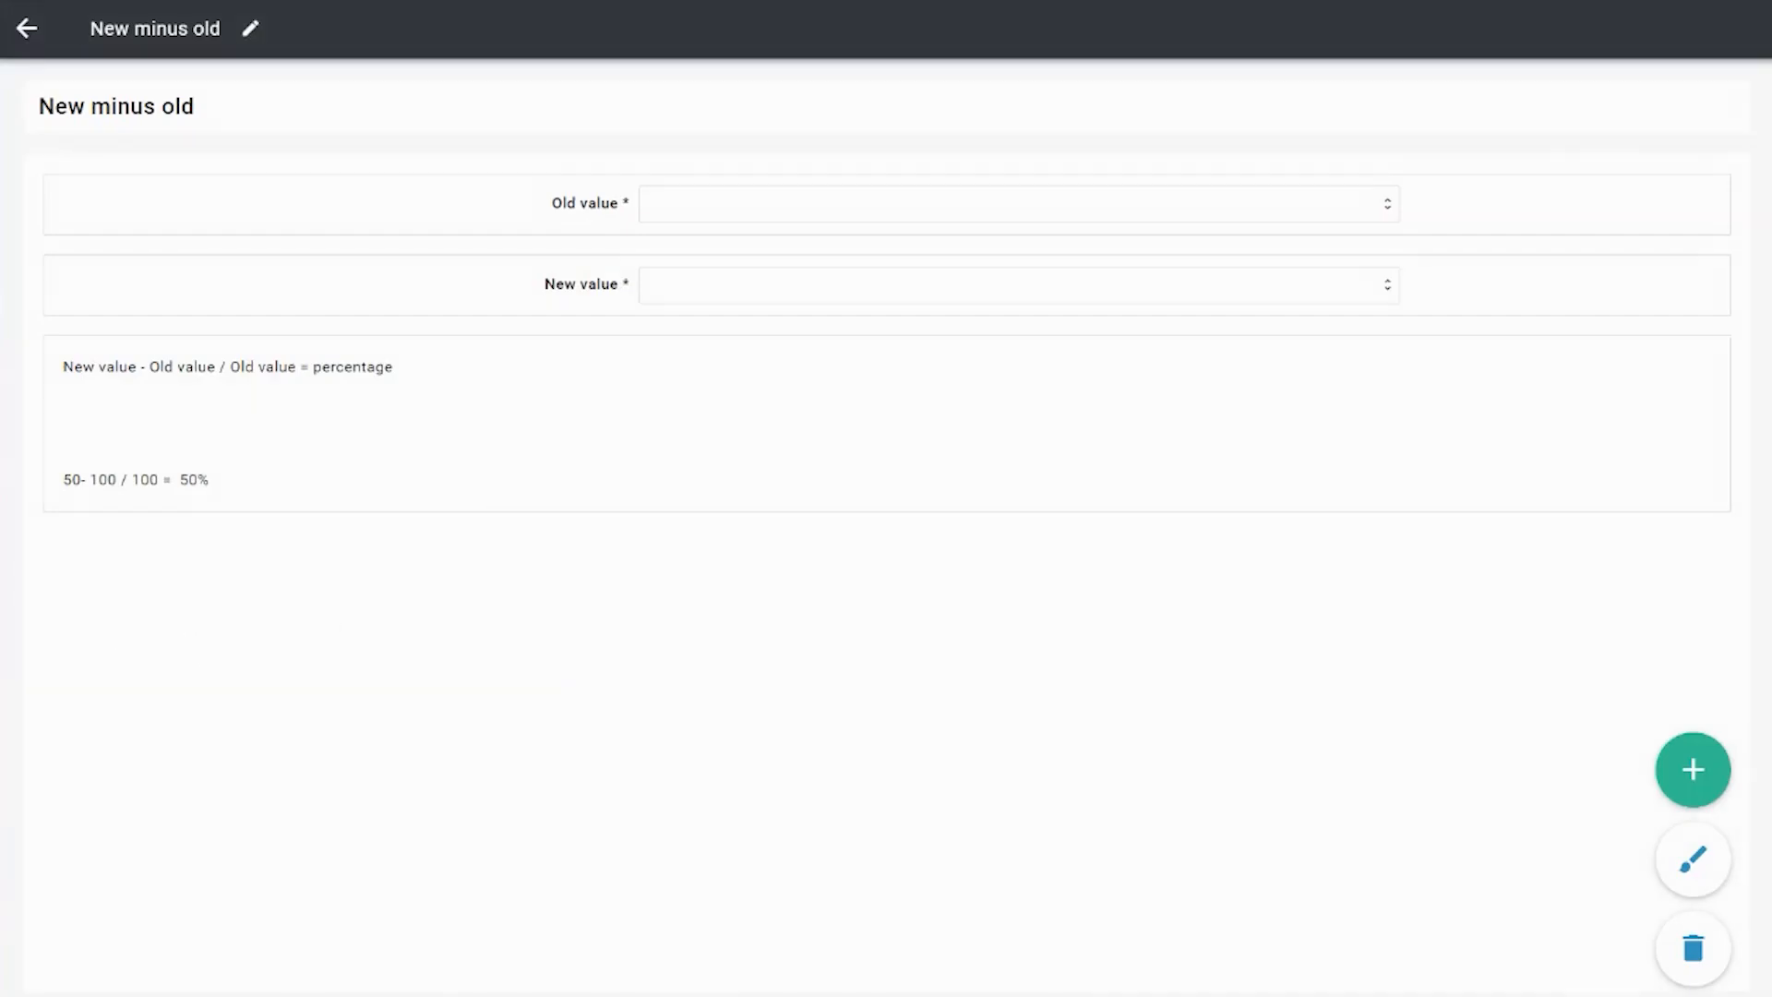
- Leave the Brackets user flow and open the "Calculate percentage difference" flow part
left_click(29, 35)
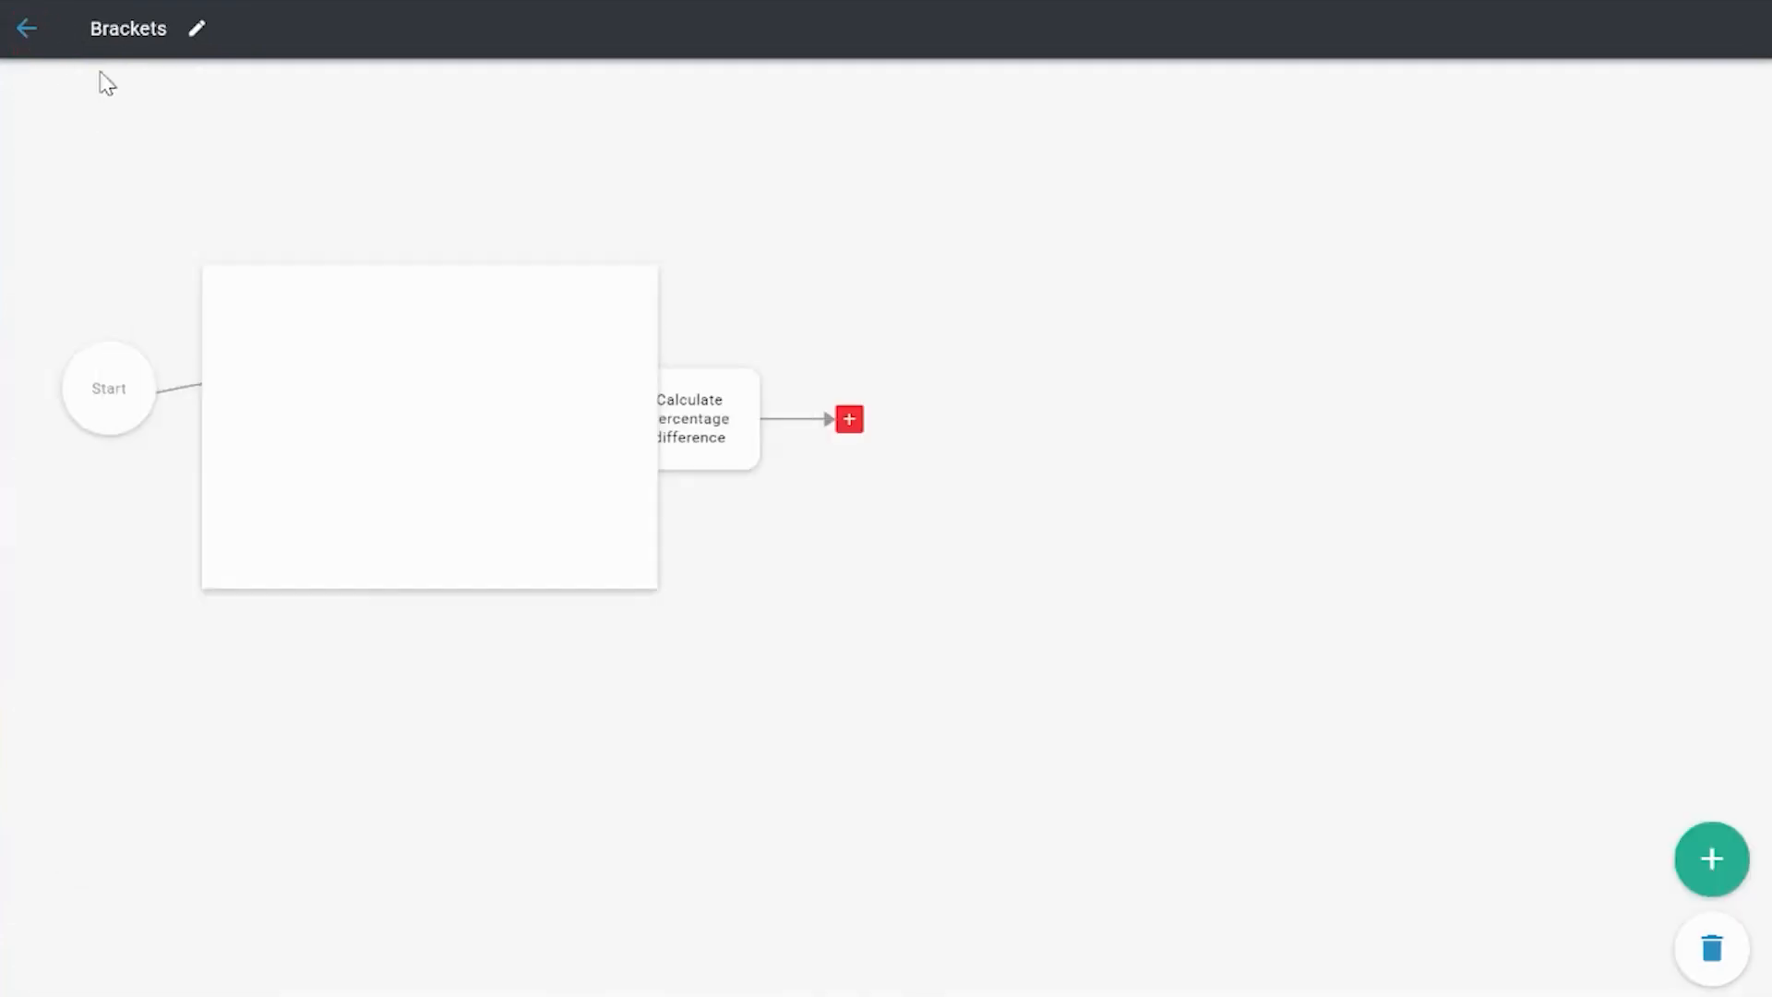
left_click(26, 35)
left_click(236, 81)
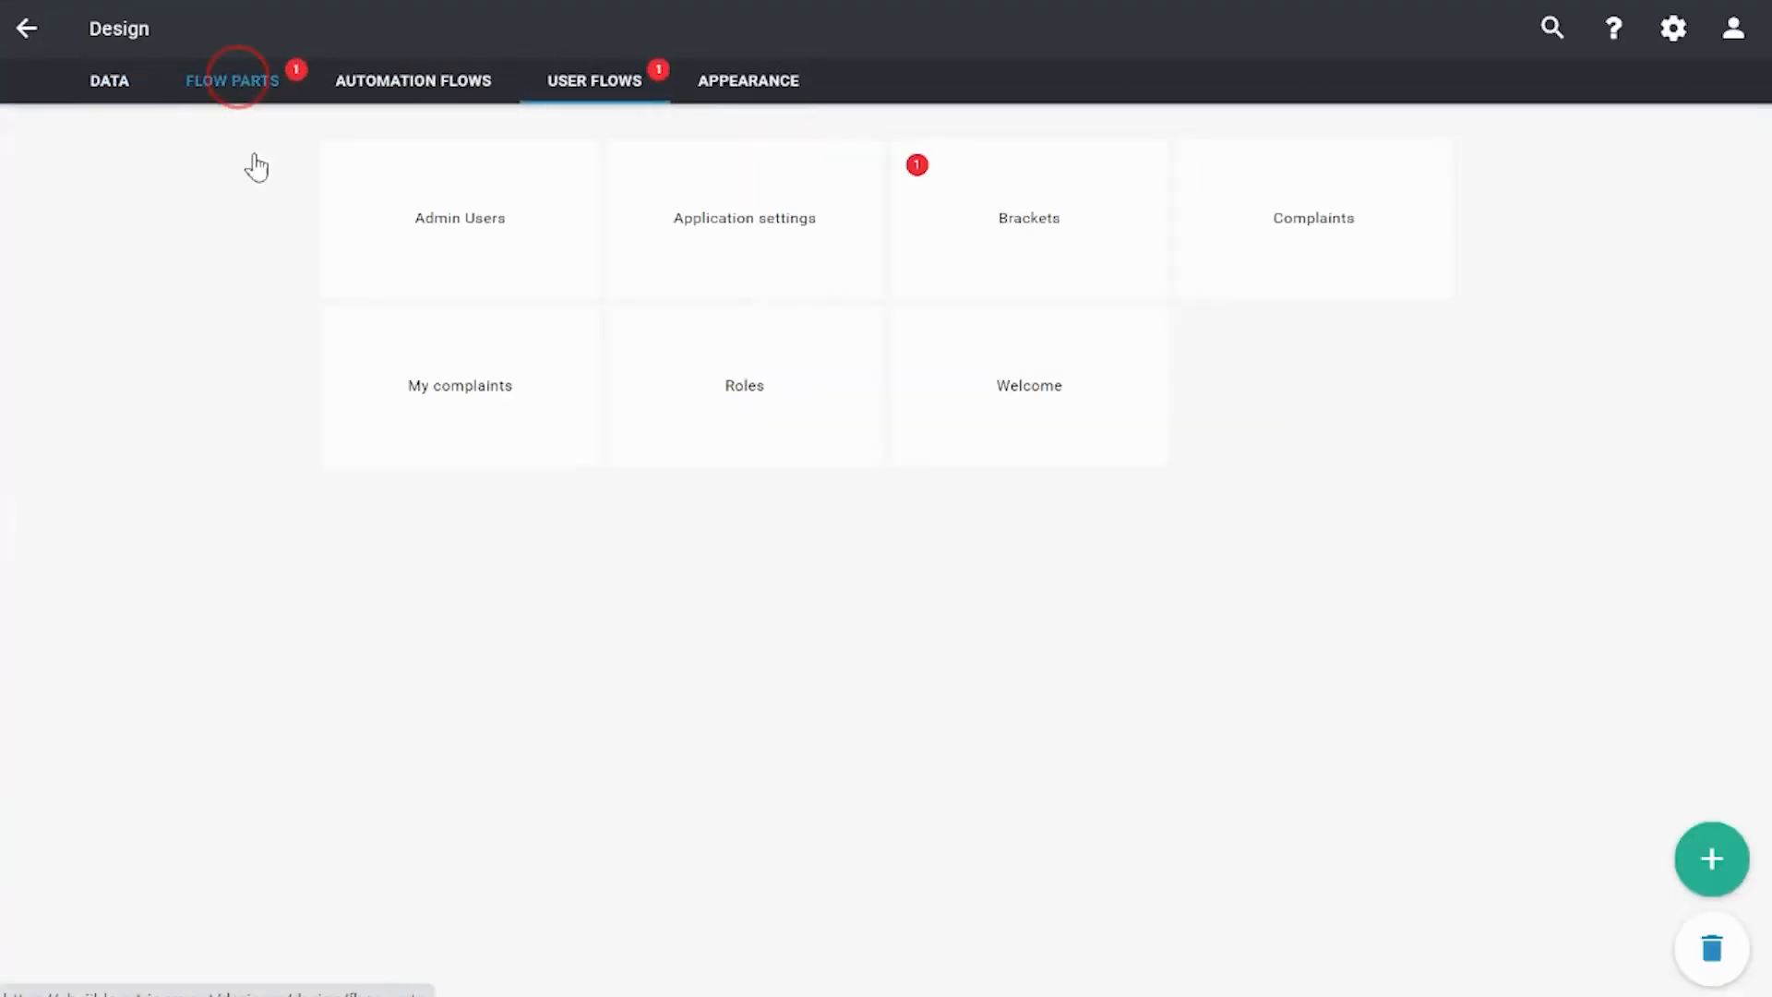
left_click(1330, 390)
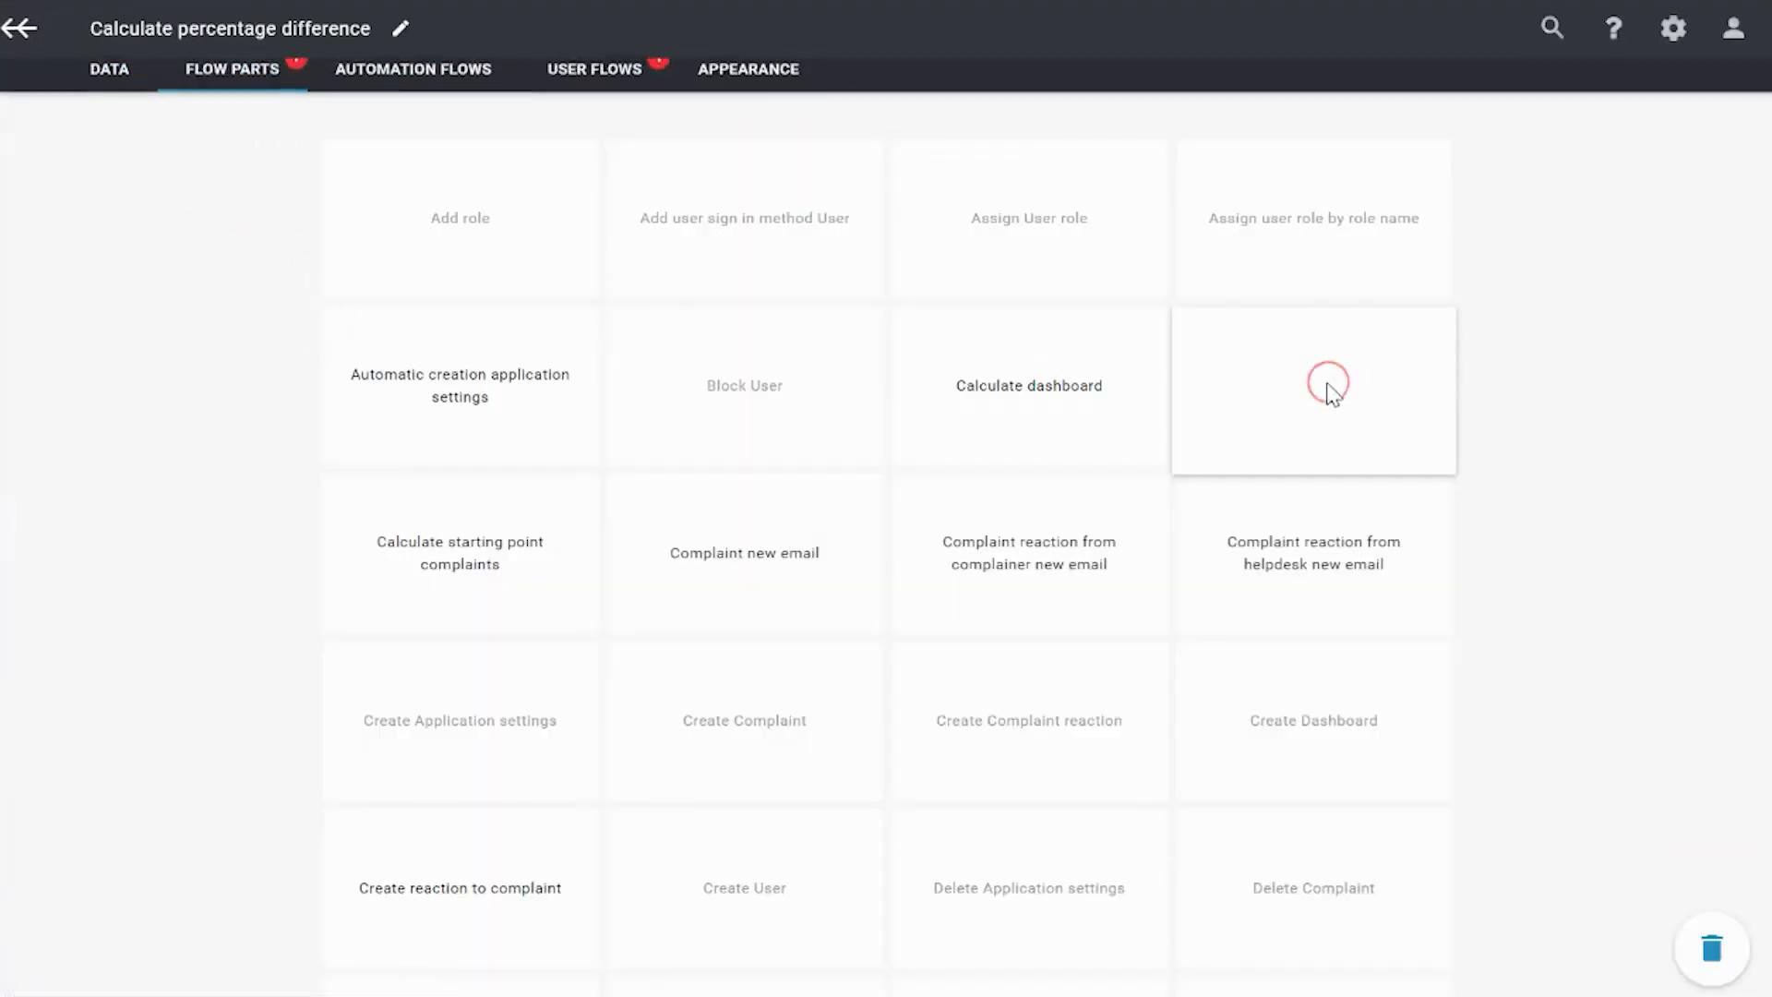
- Add a Calculation step directly after the inputs of the flow part
left_click(194, 255)
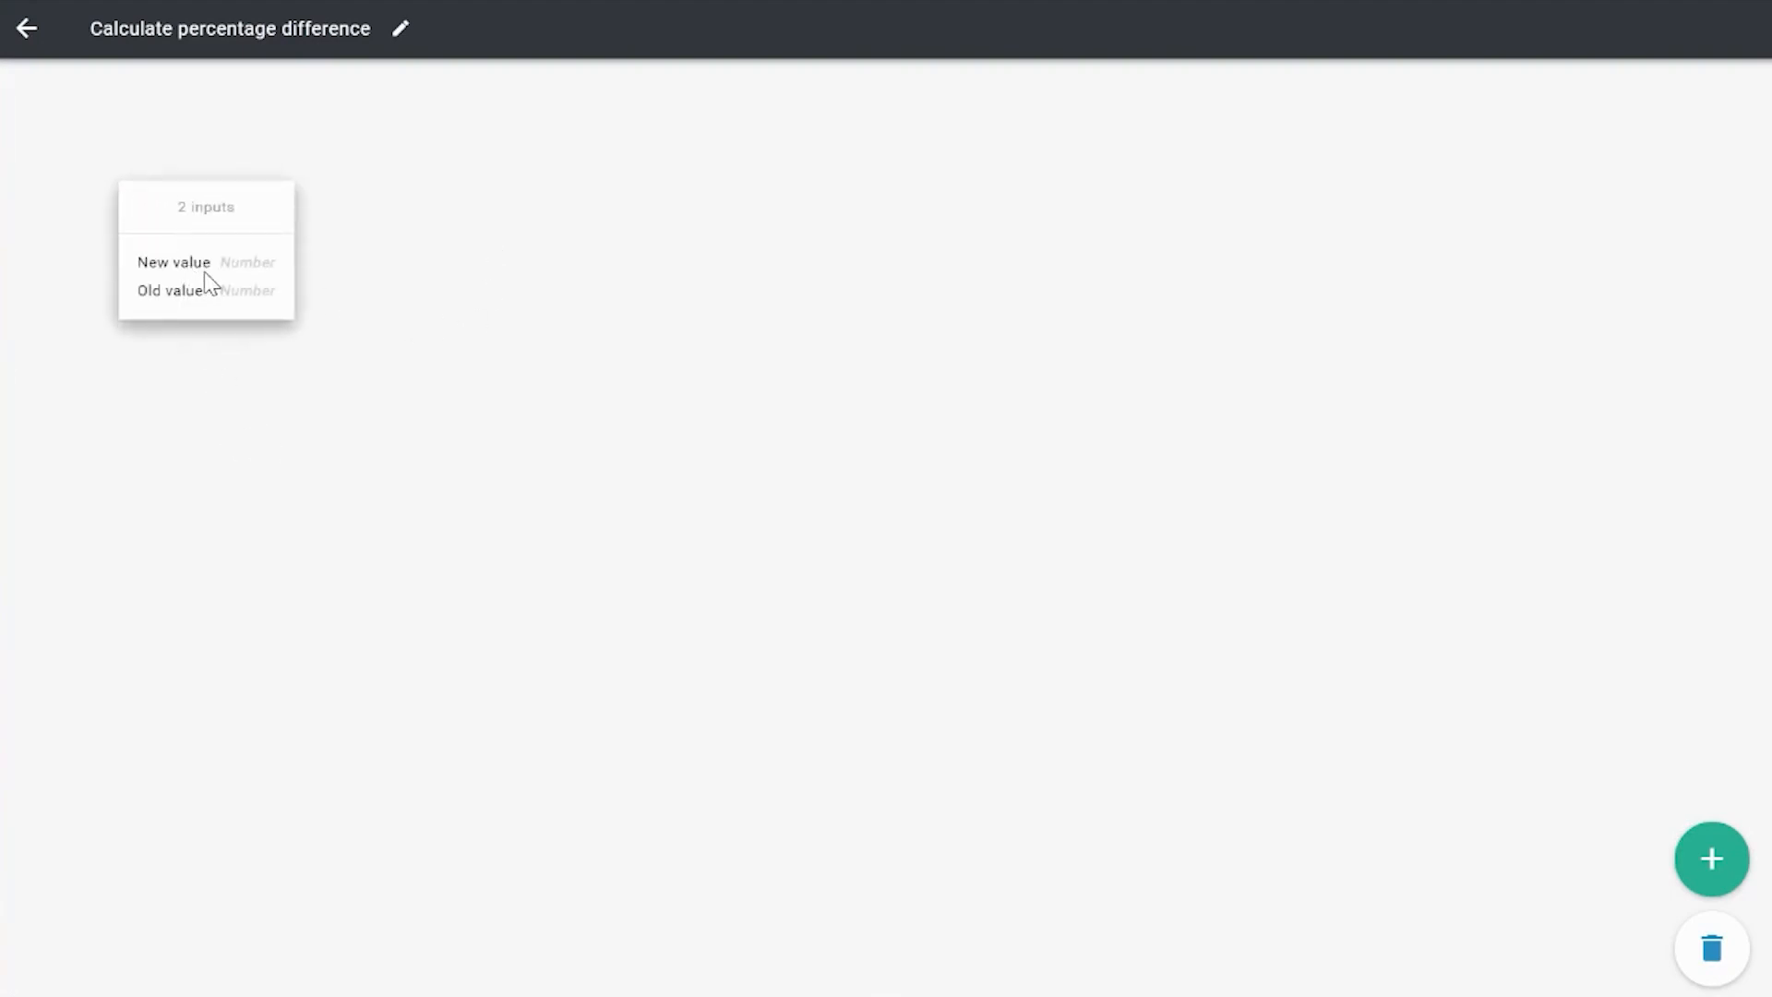
left_click(1696, 875)
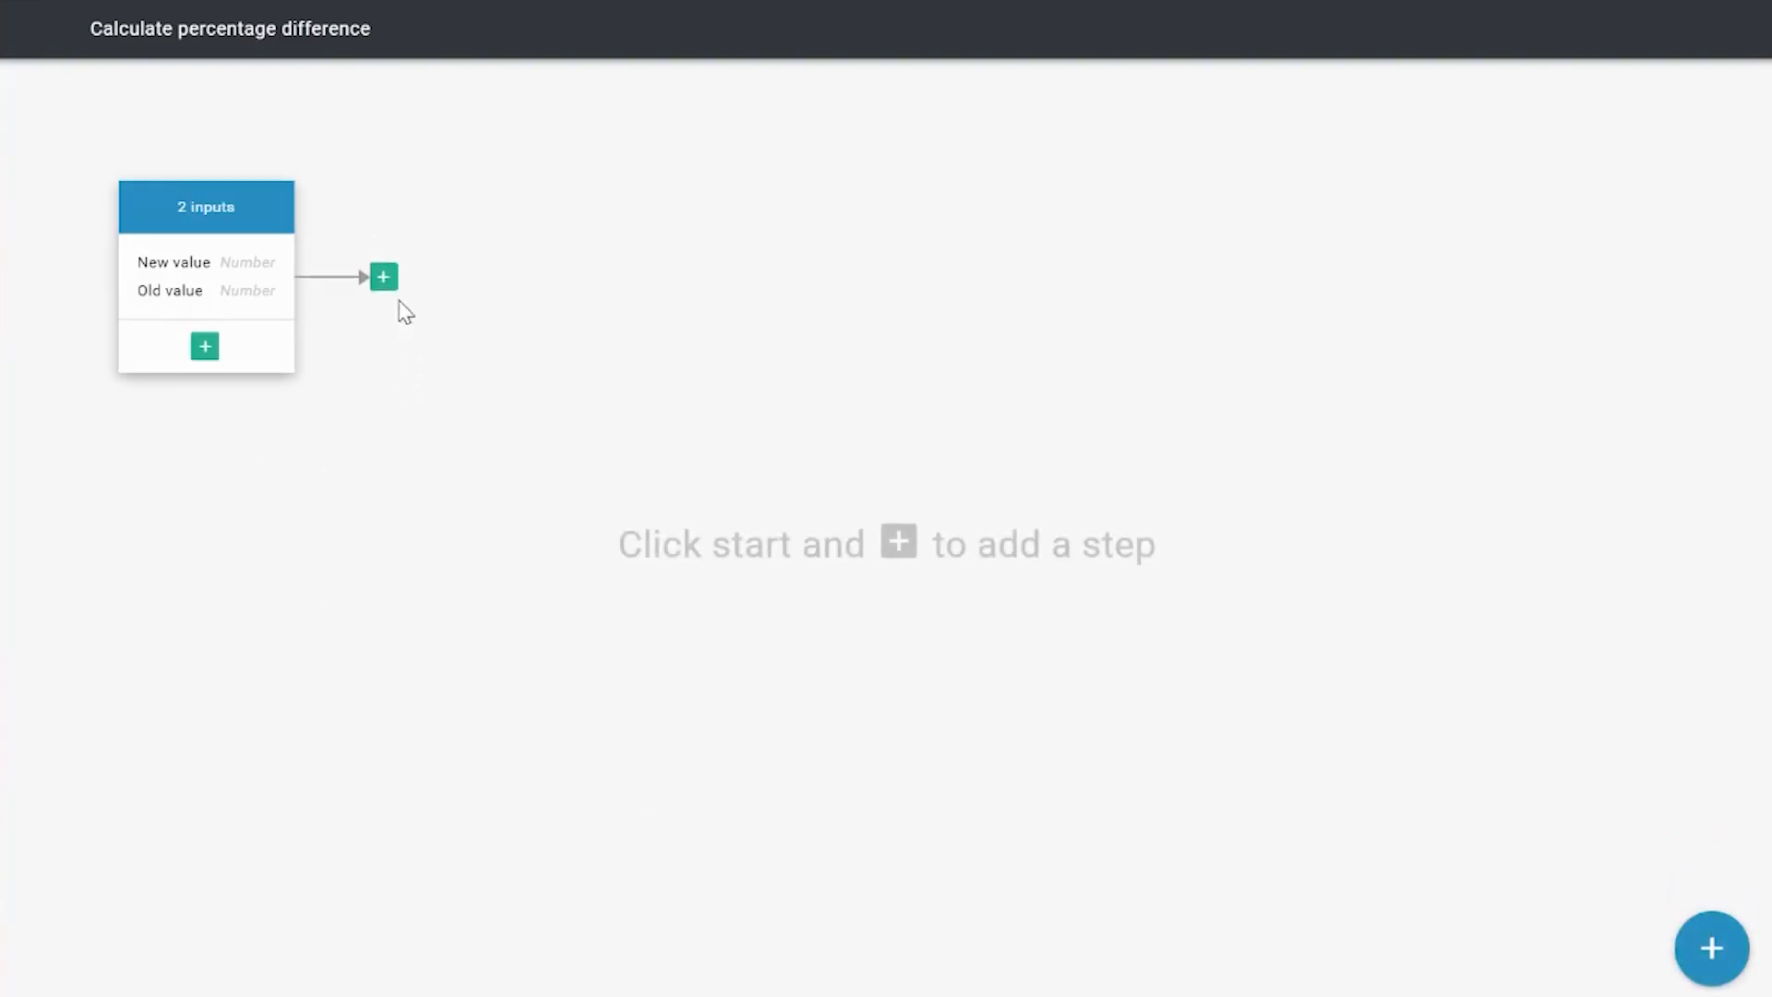
left_click(383, 277)
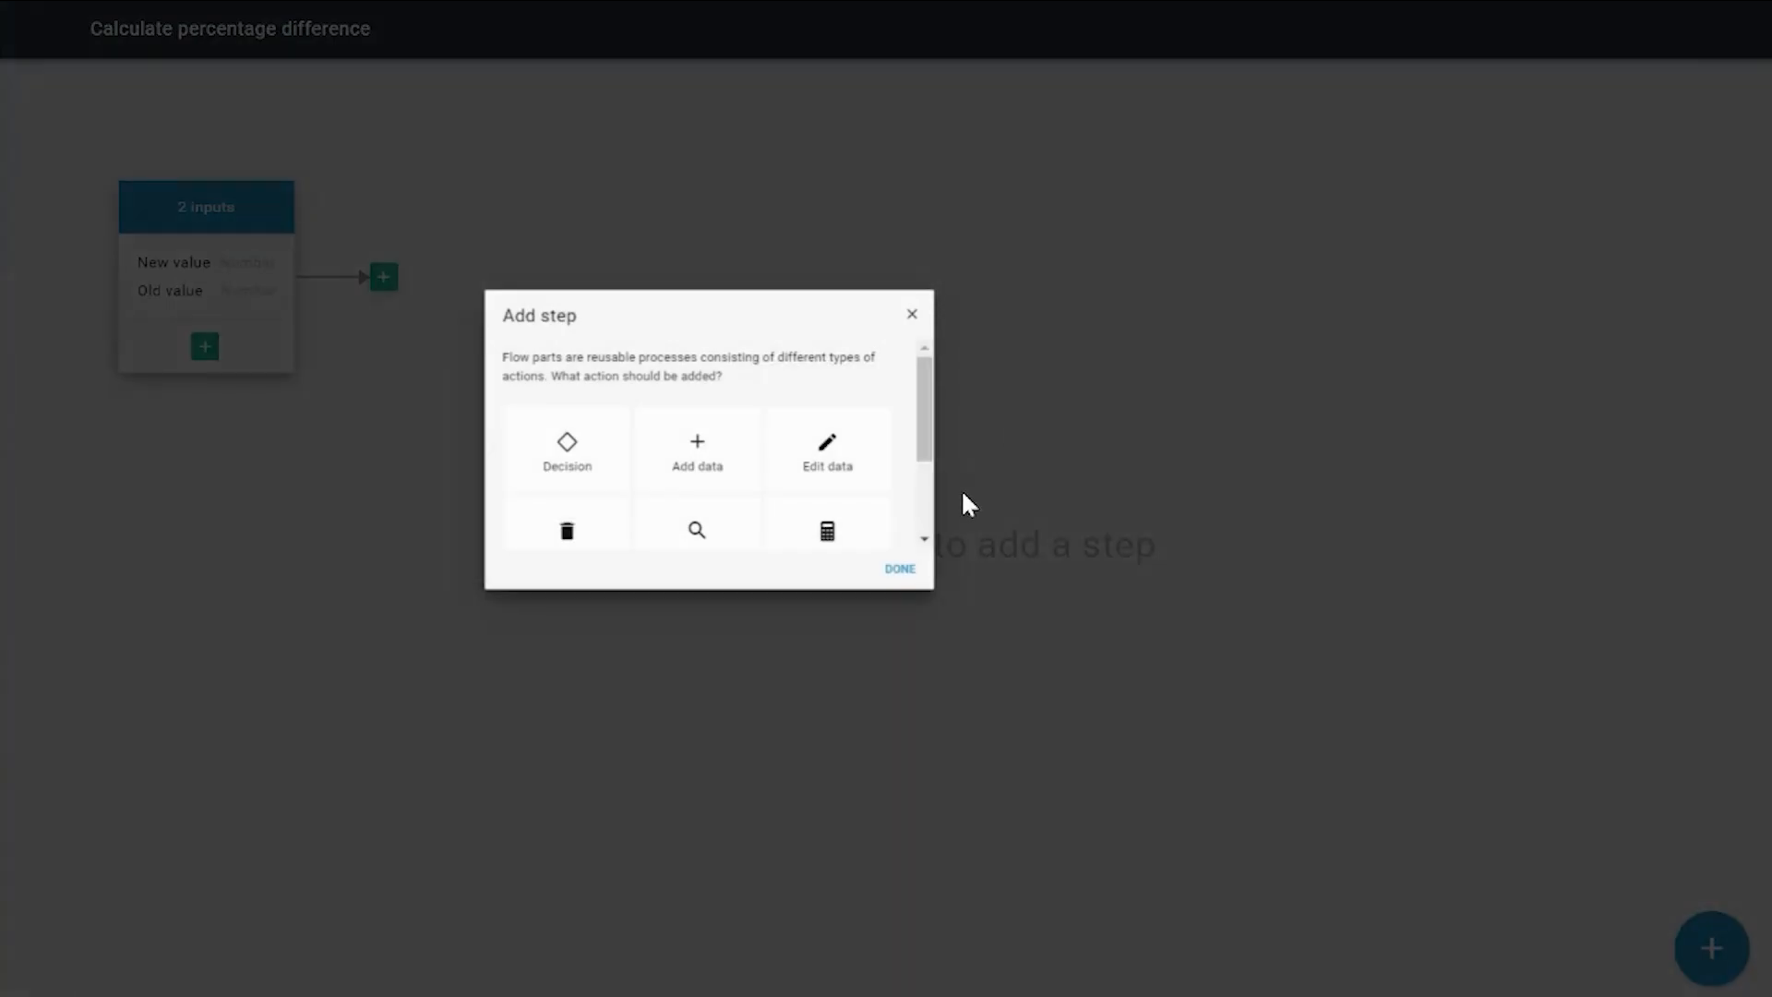
scroll(942, 503, "down", 3)
left_click(1020, 502)
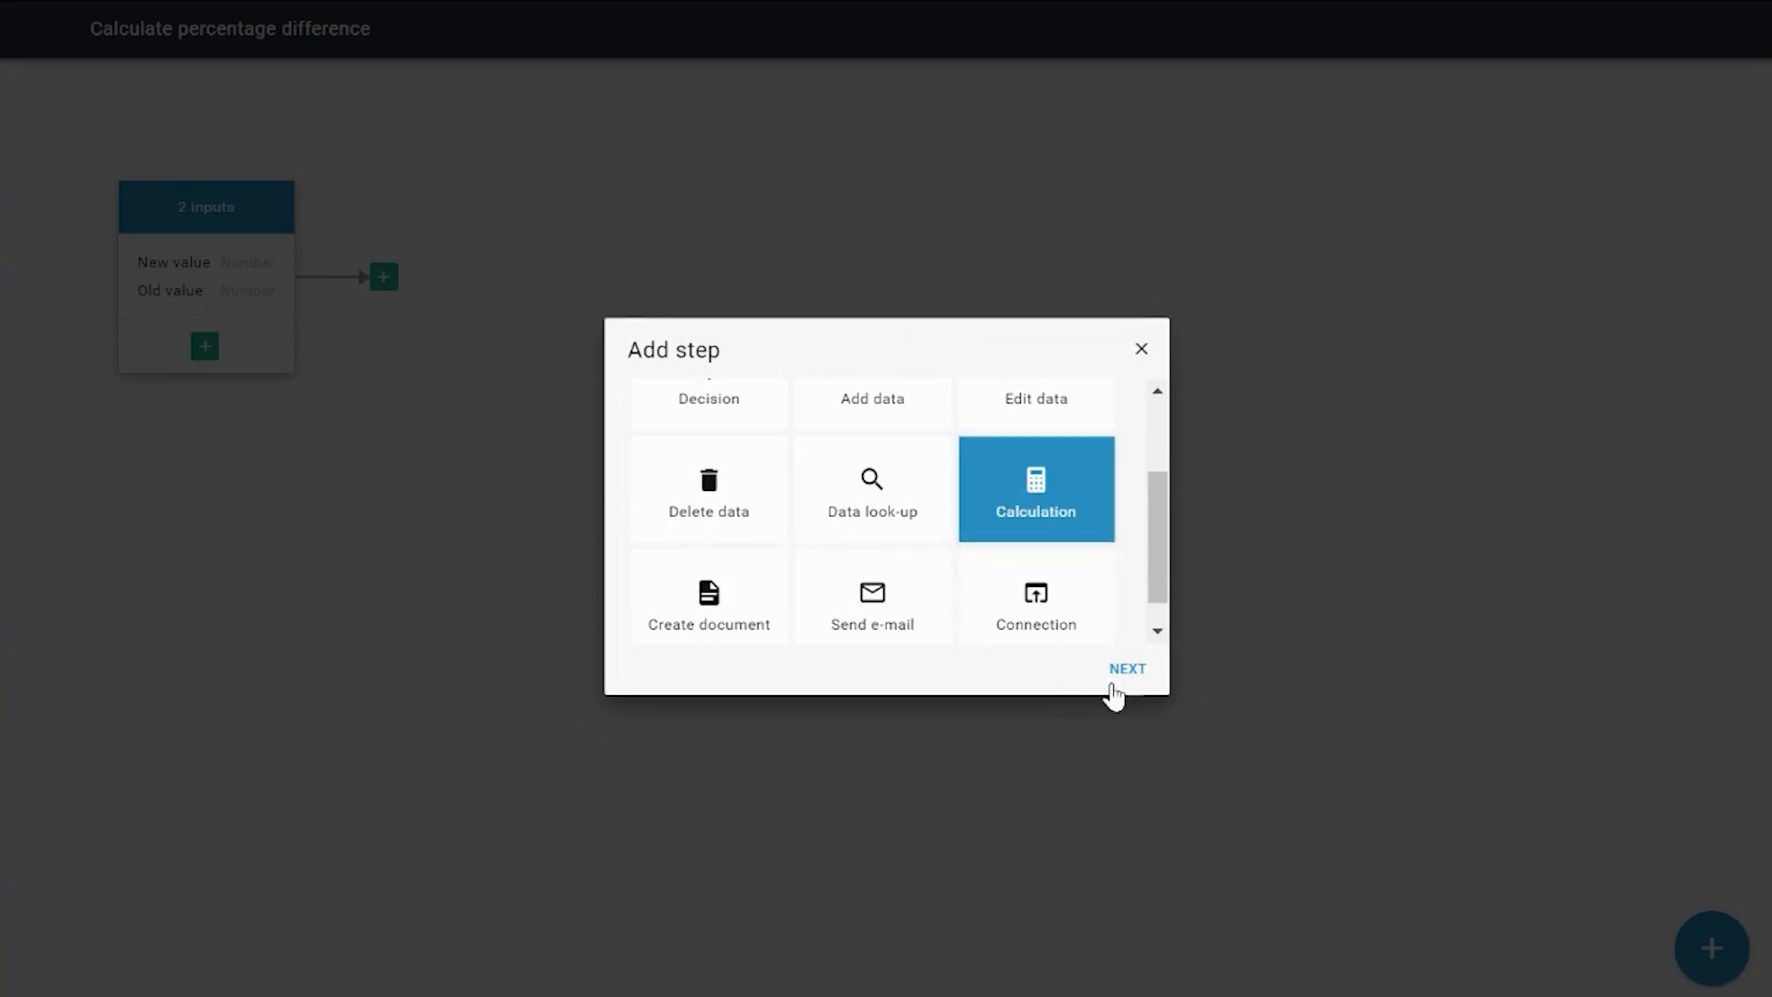
left_click(1121, 666)
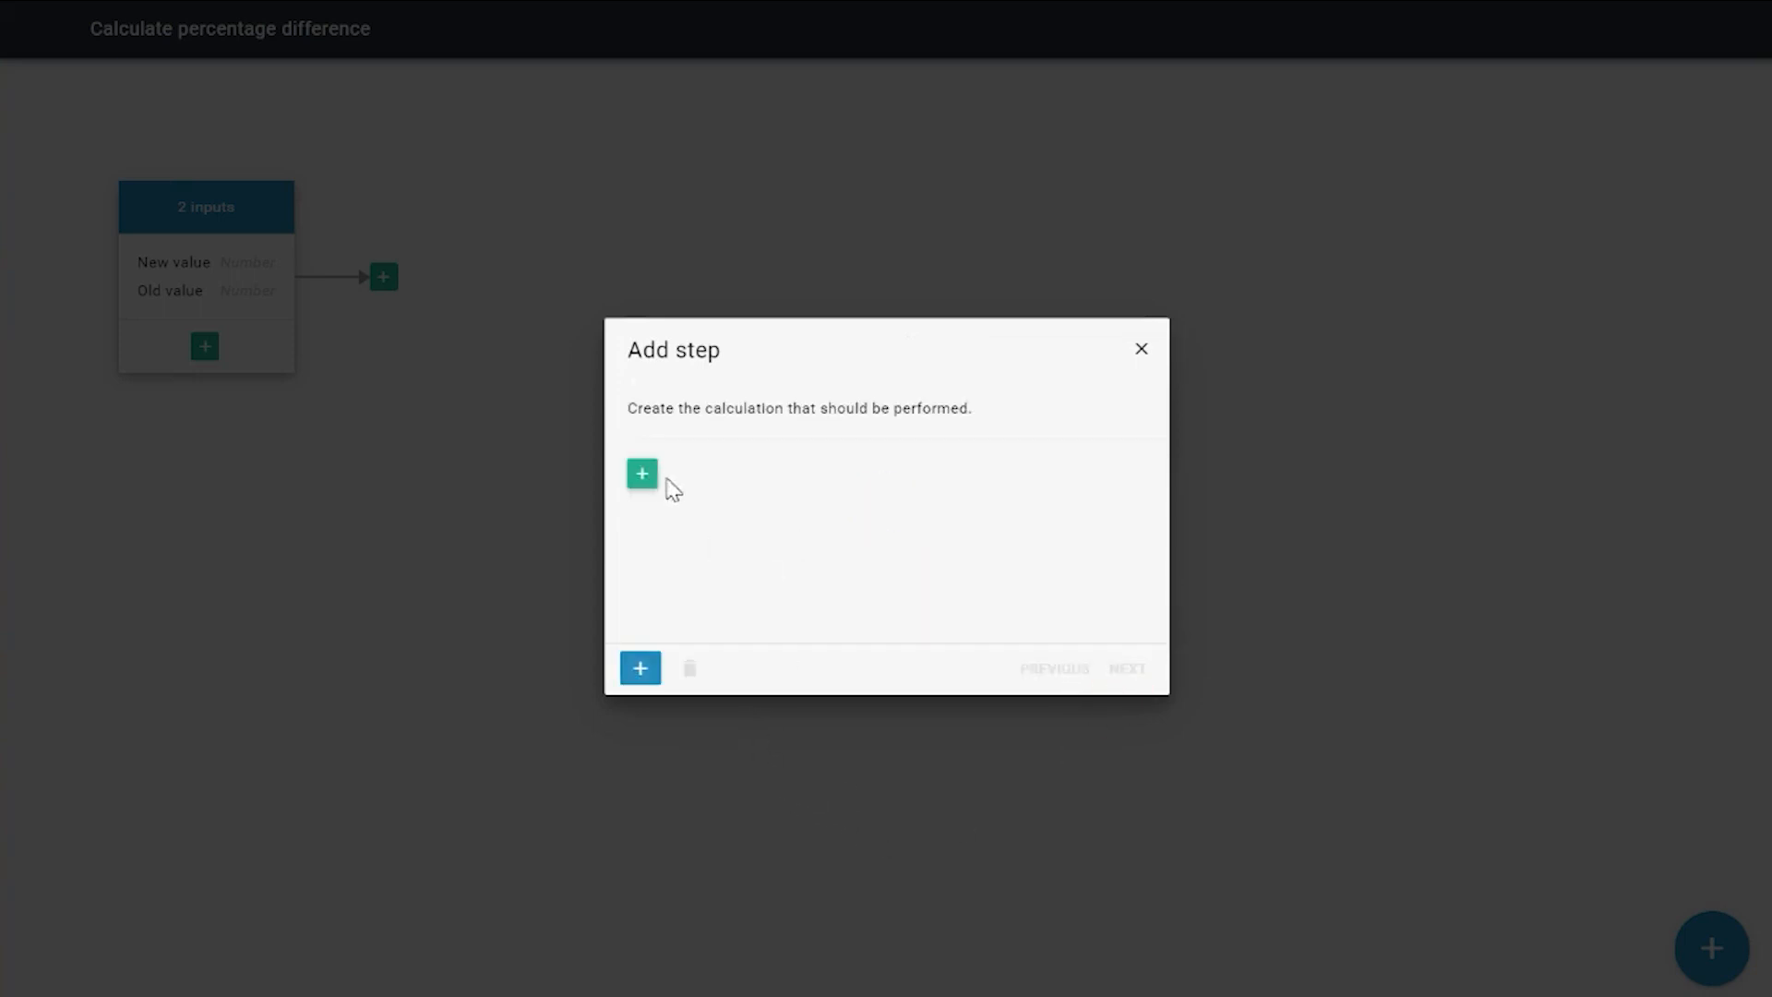
- Insert the New value input as the first element of the calculation, using a property from the flow part
left_click(642, 475)
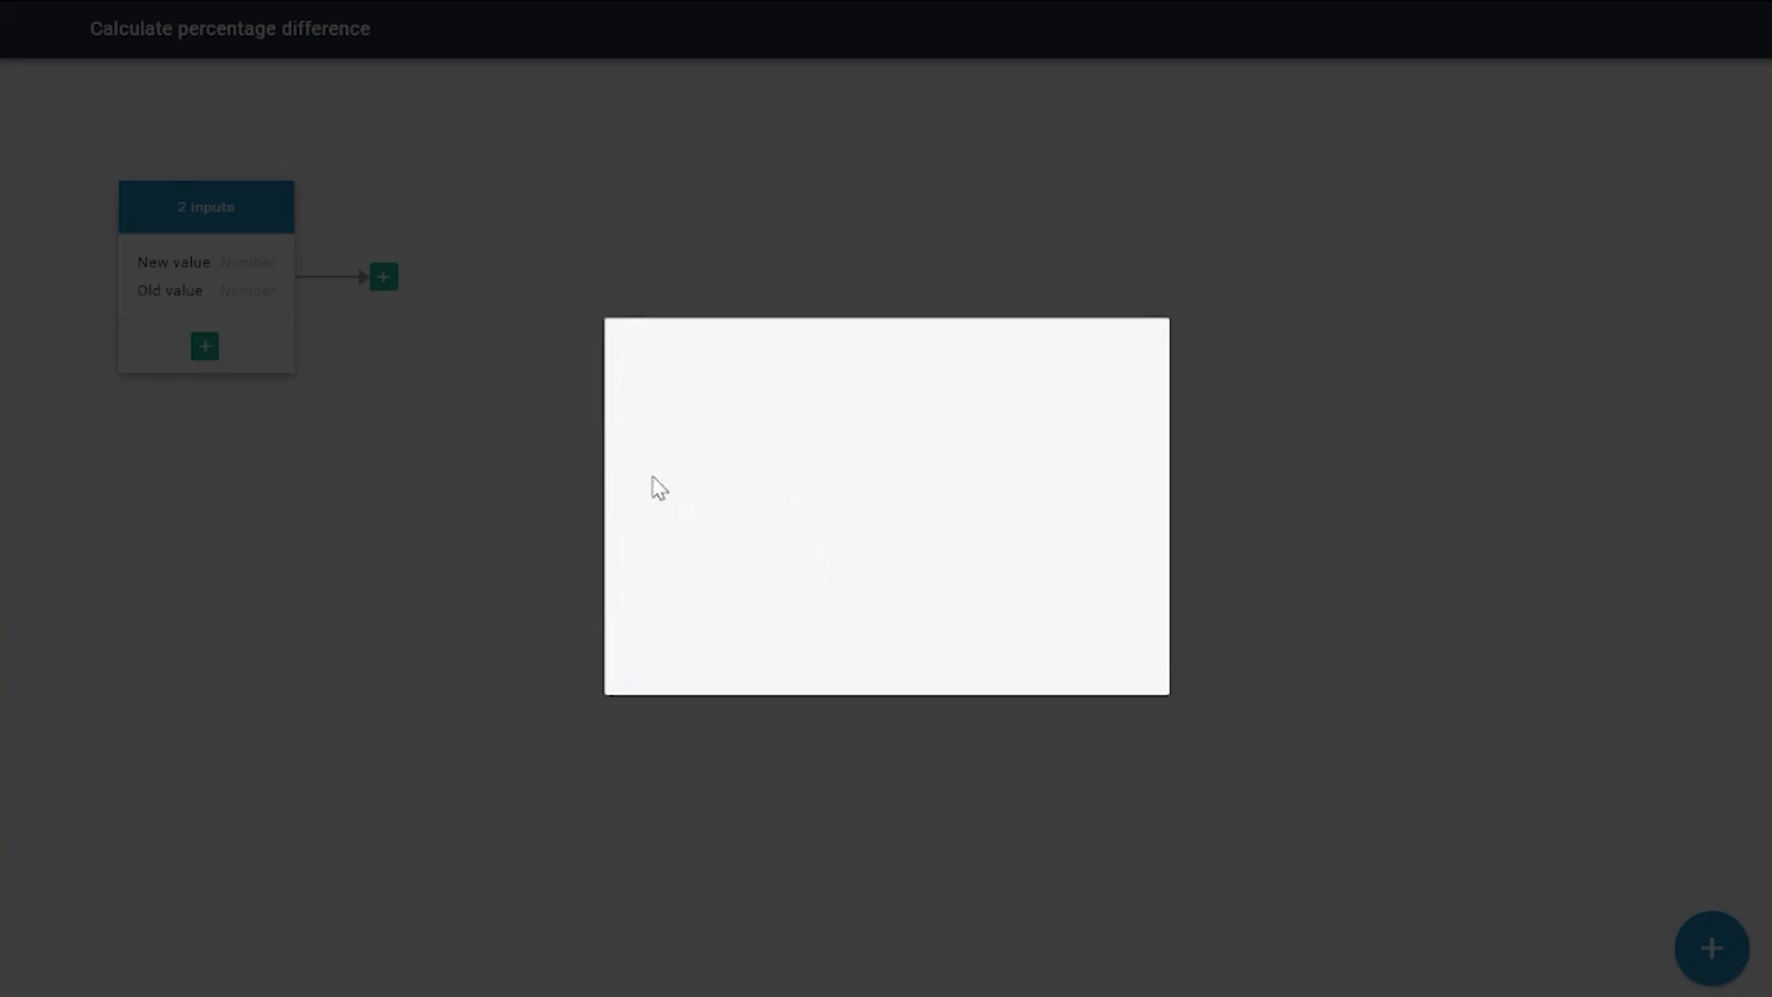
left_click(887, 463)
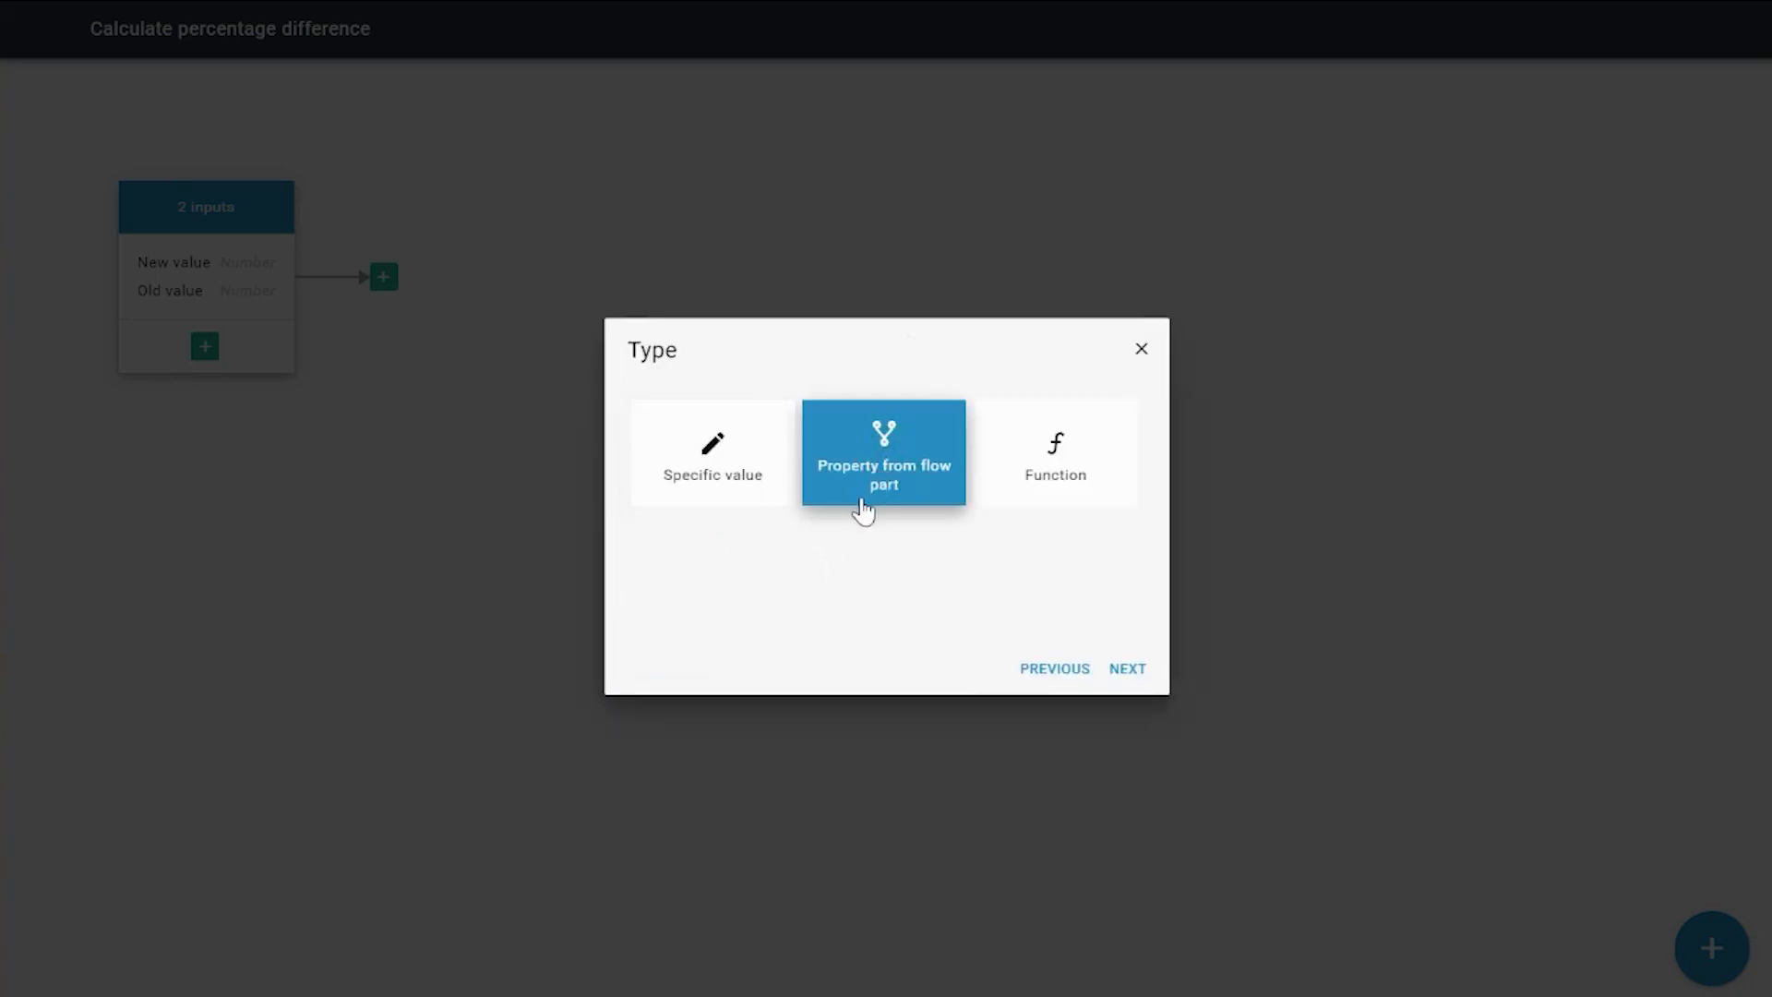
left_click(1139, 683)
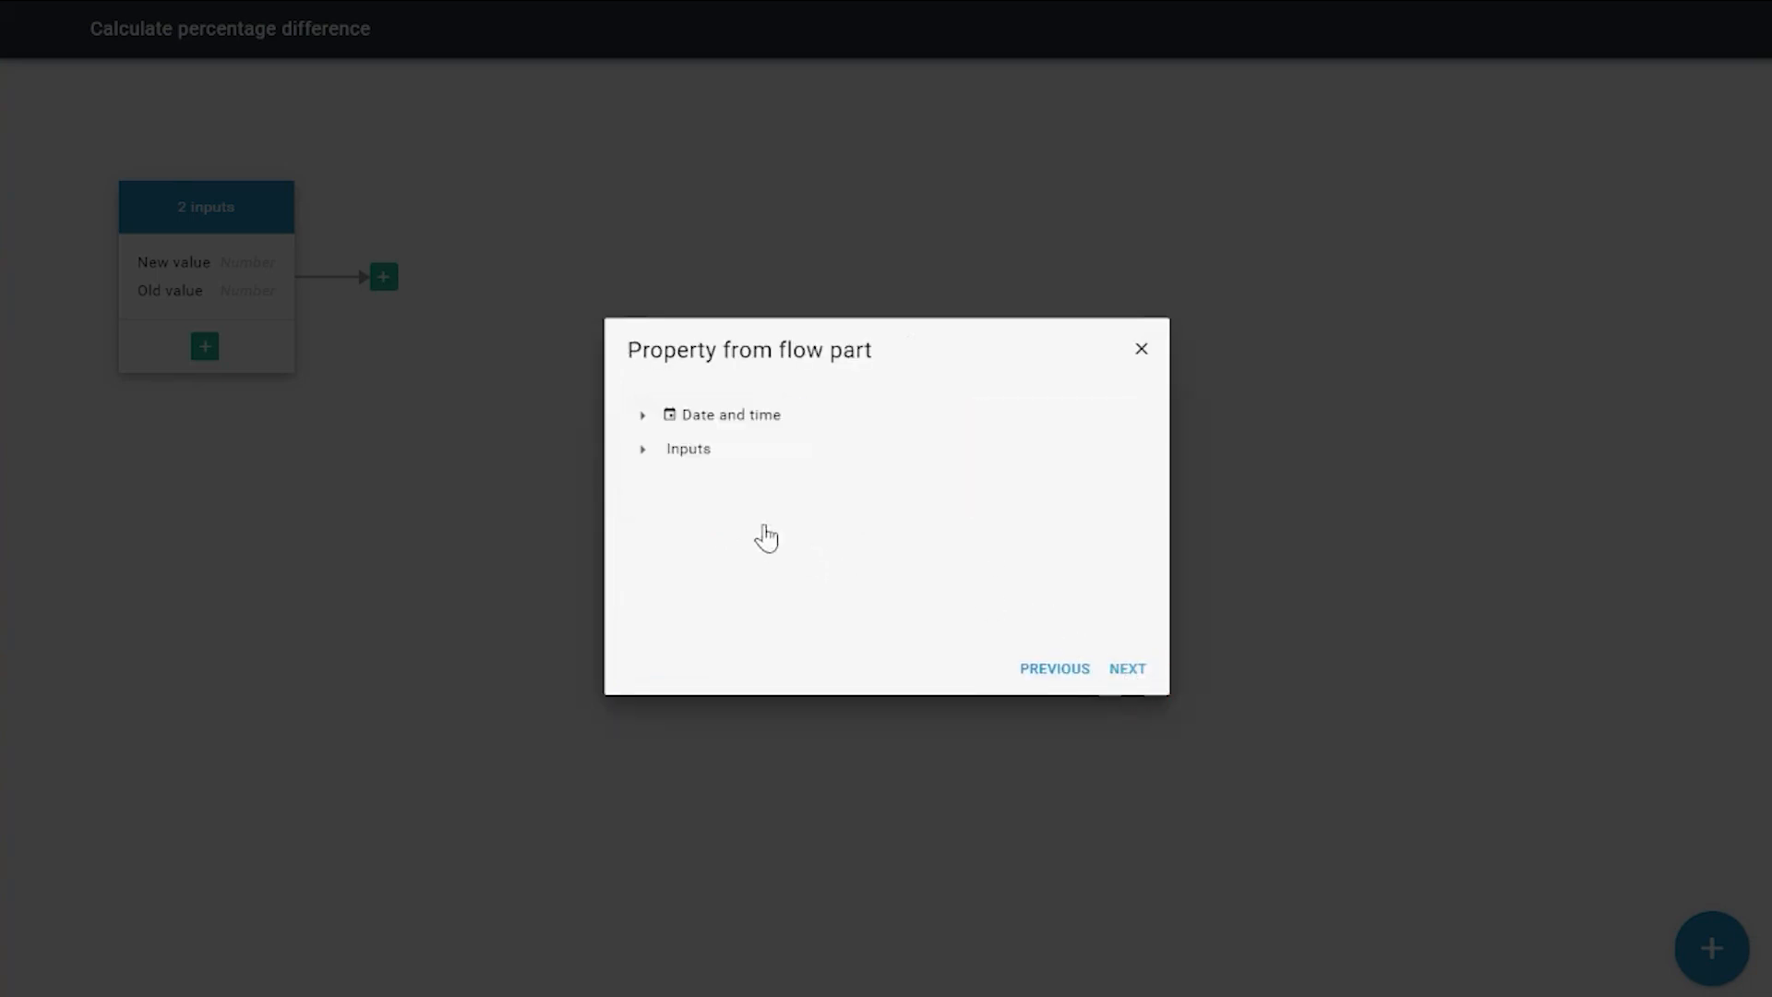
left_click(643, 449)
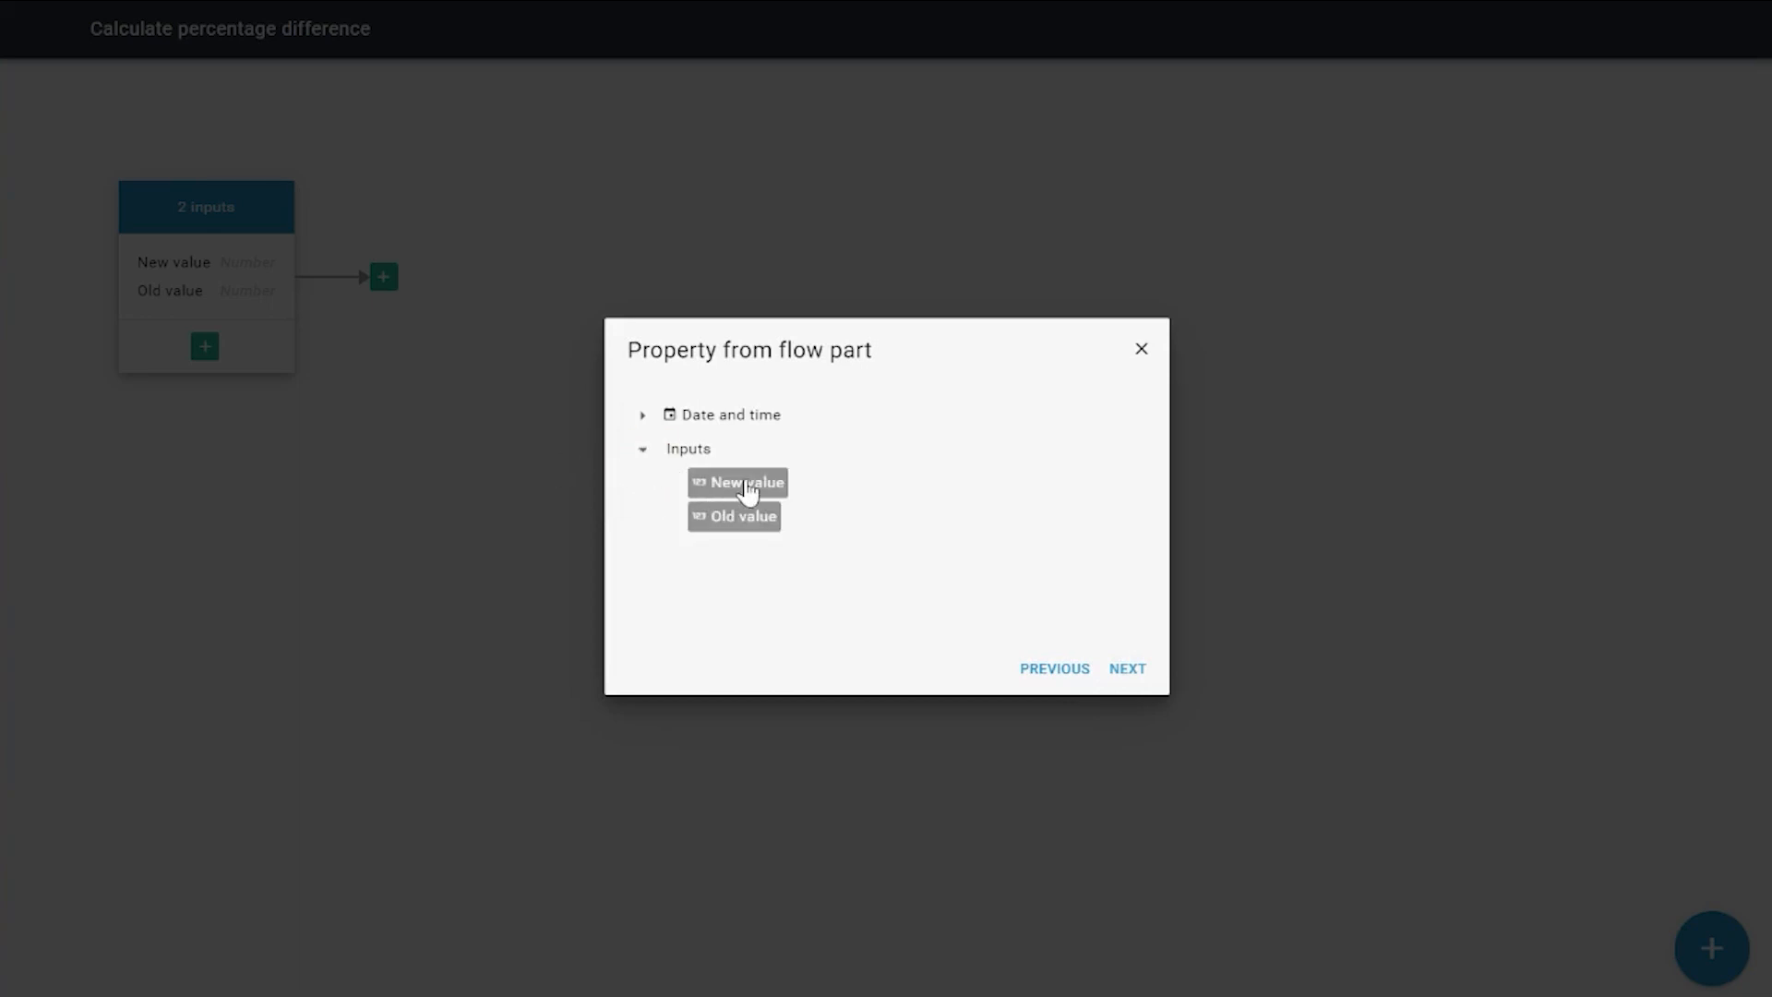
left_click(745, 483)
left_click(1149, 681)
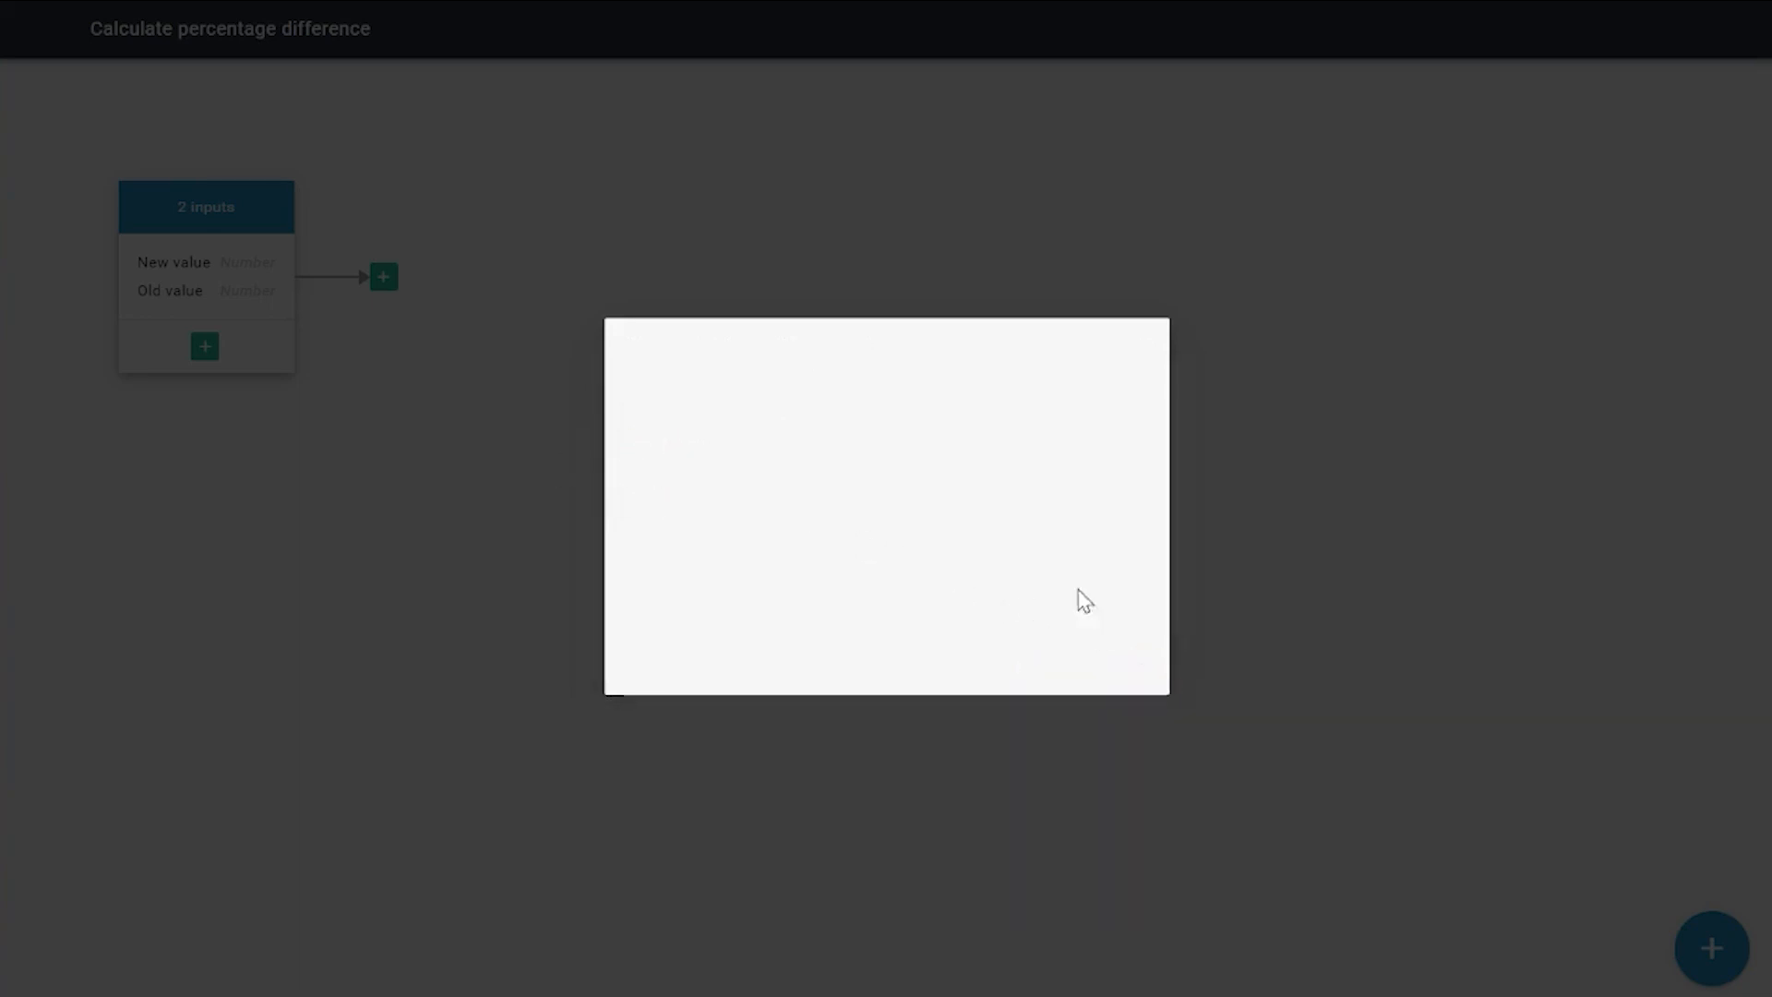
- Add a Minus arithmetic sign after New value in the calculation
left_click(851, 481)
left_click(734, 476)
left_click(1128, 668)
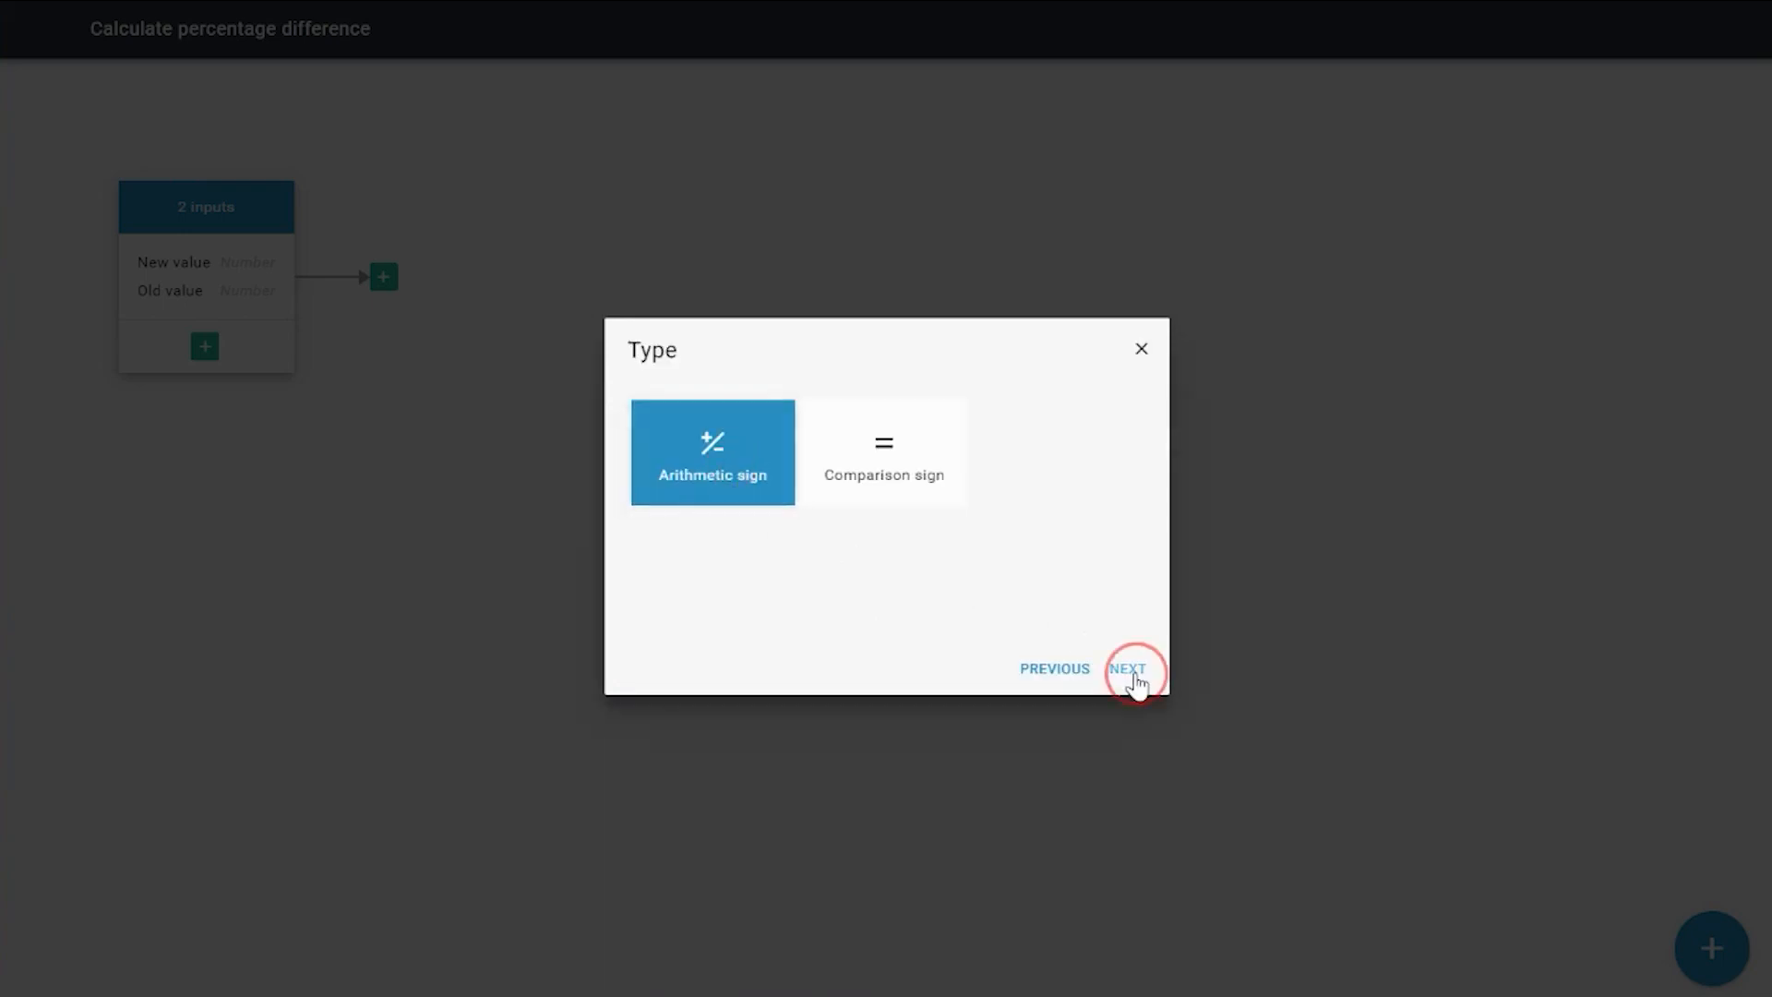
left_click(884, 452)
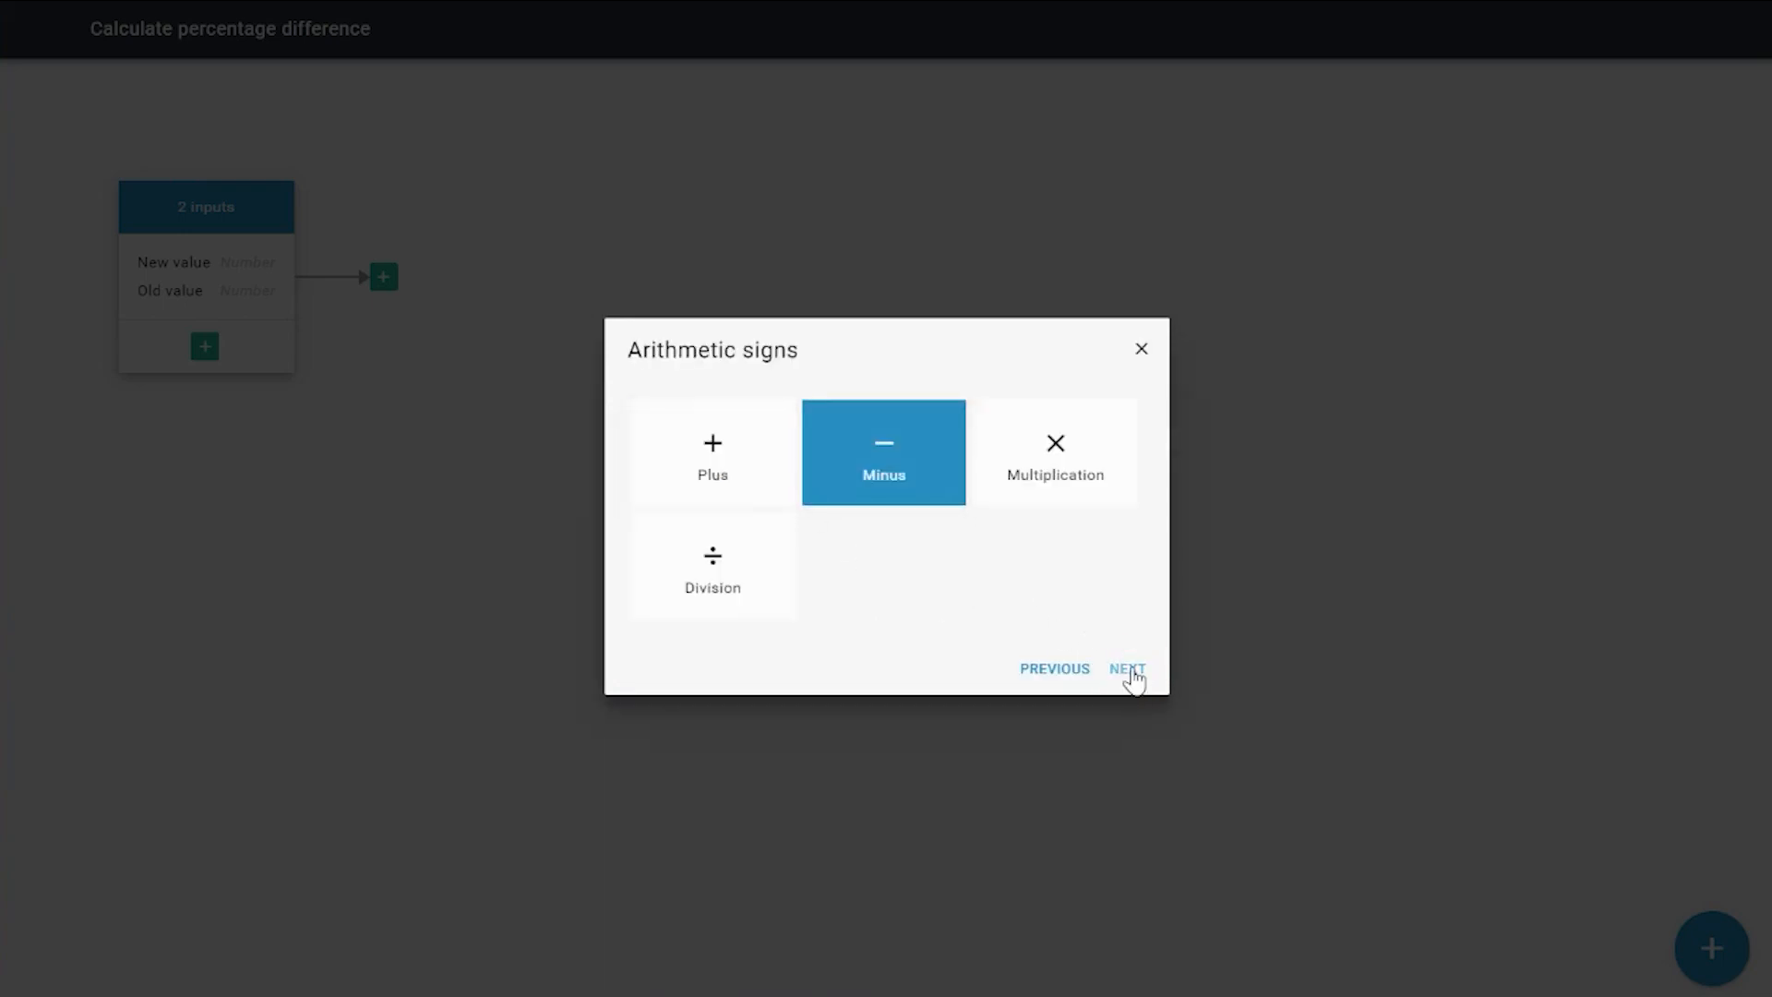
left_click(1128, 668)
- Add the Old value input after the minus sign as a property from the flow part
left_click(806, 484)
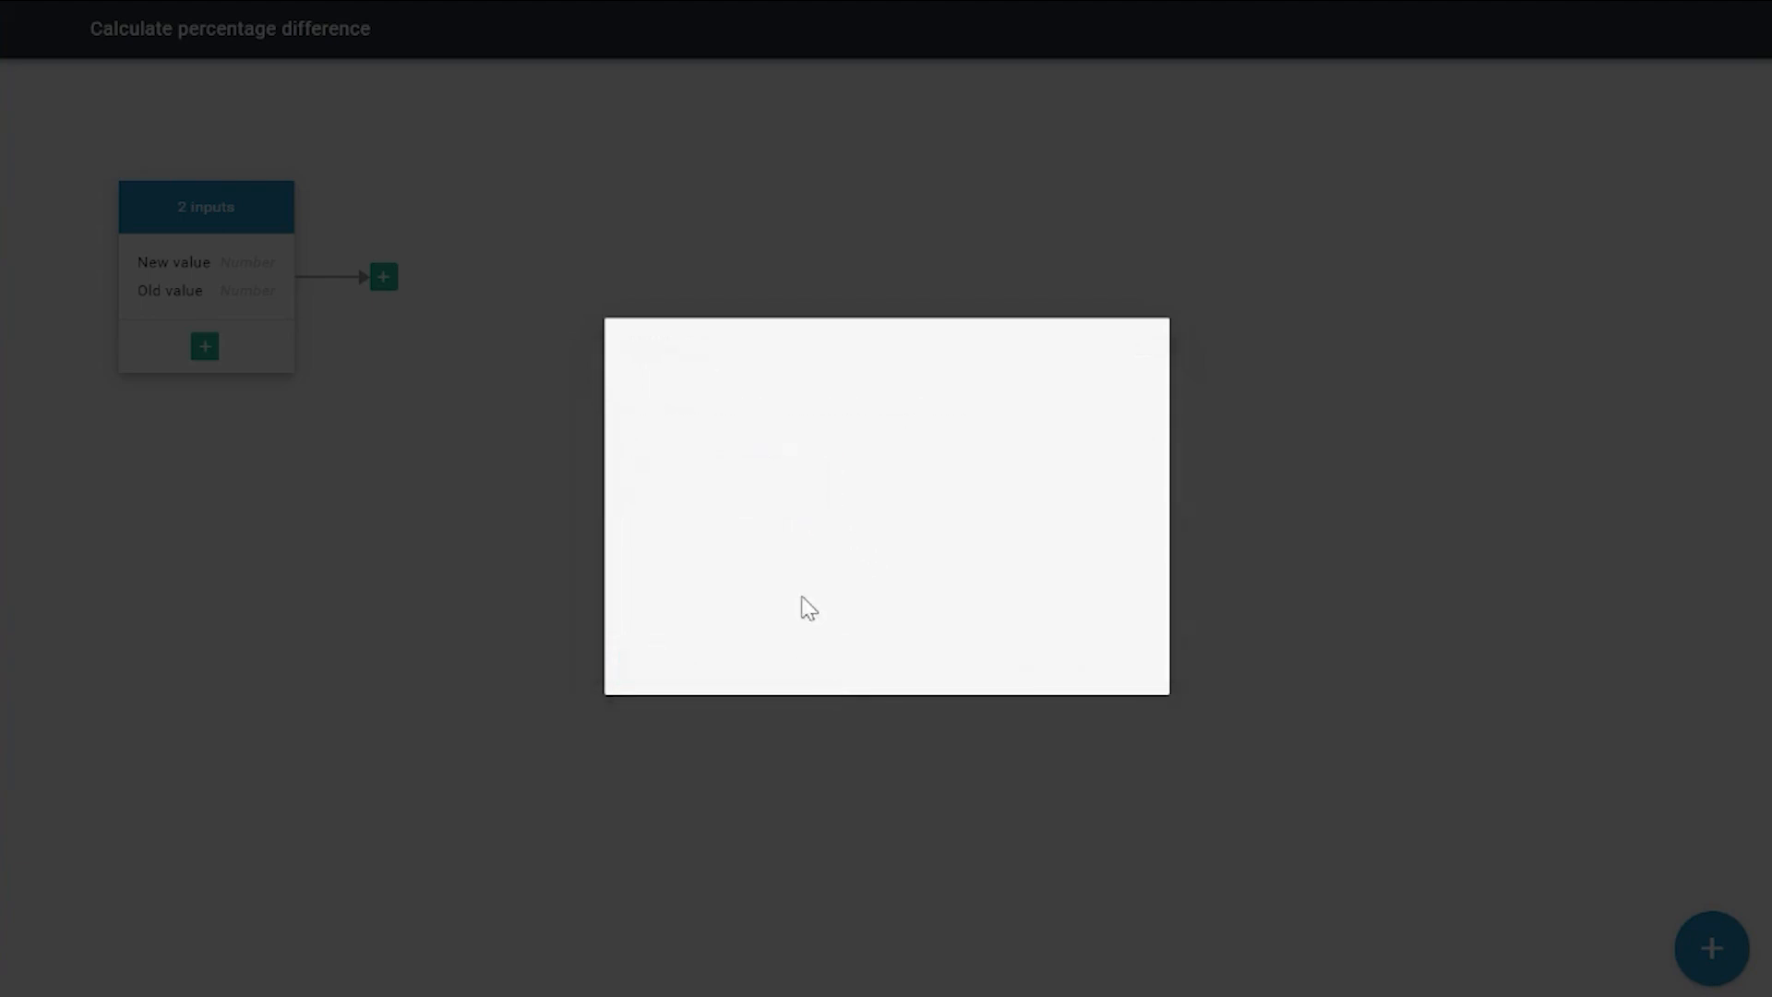
left_click(834, 486)
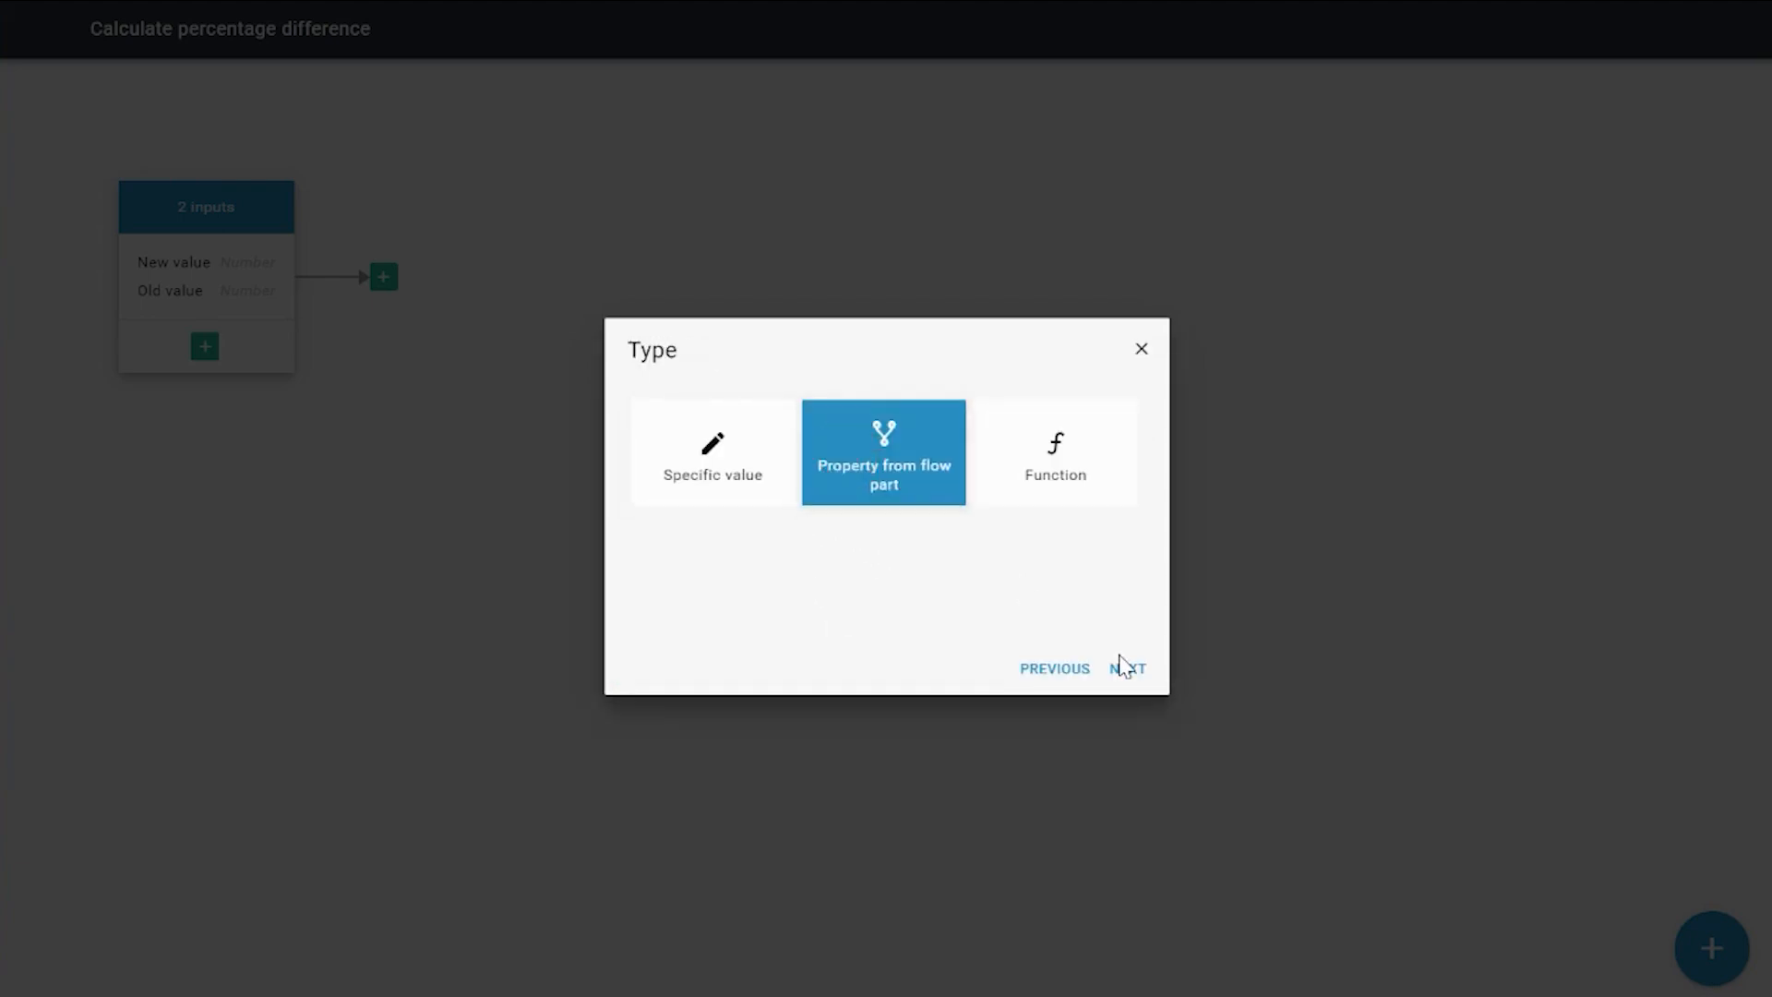
left_click(1128, 670)
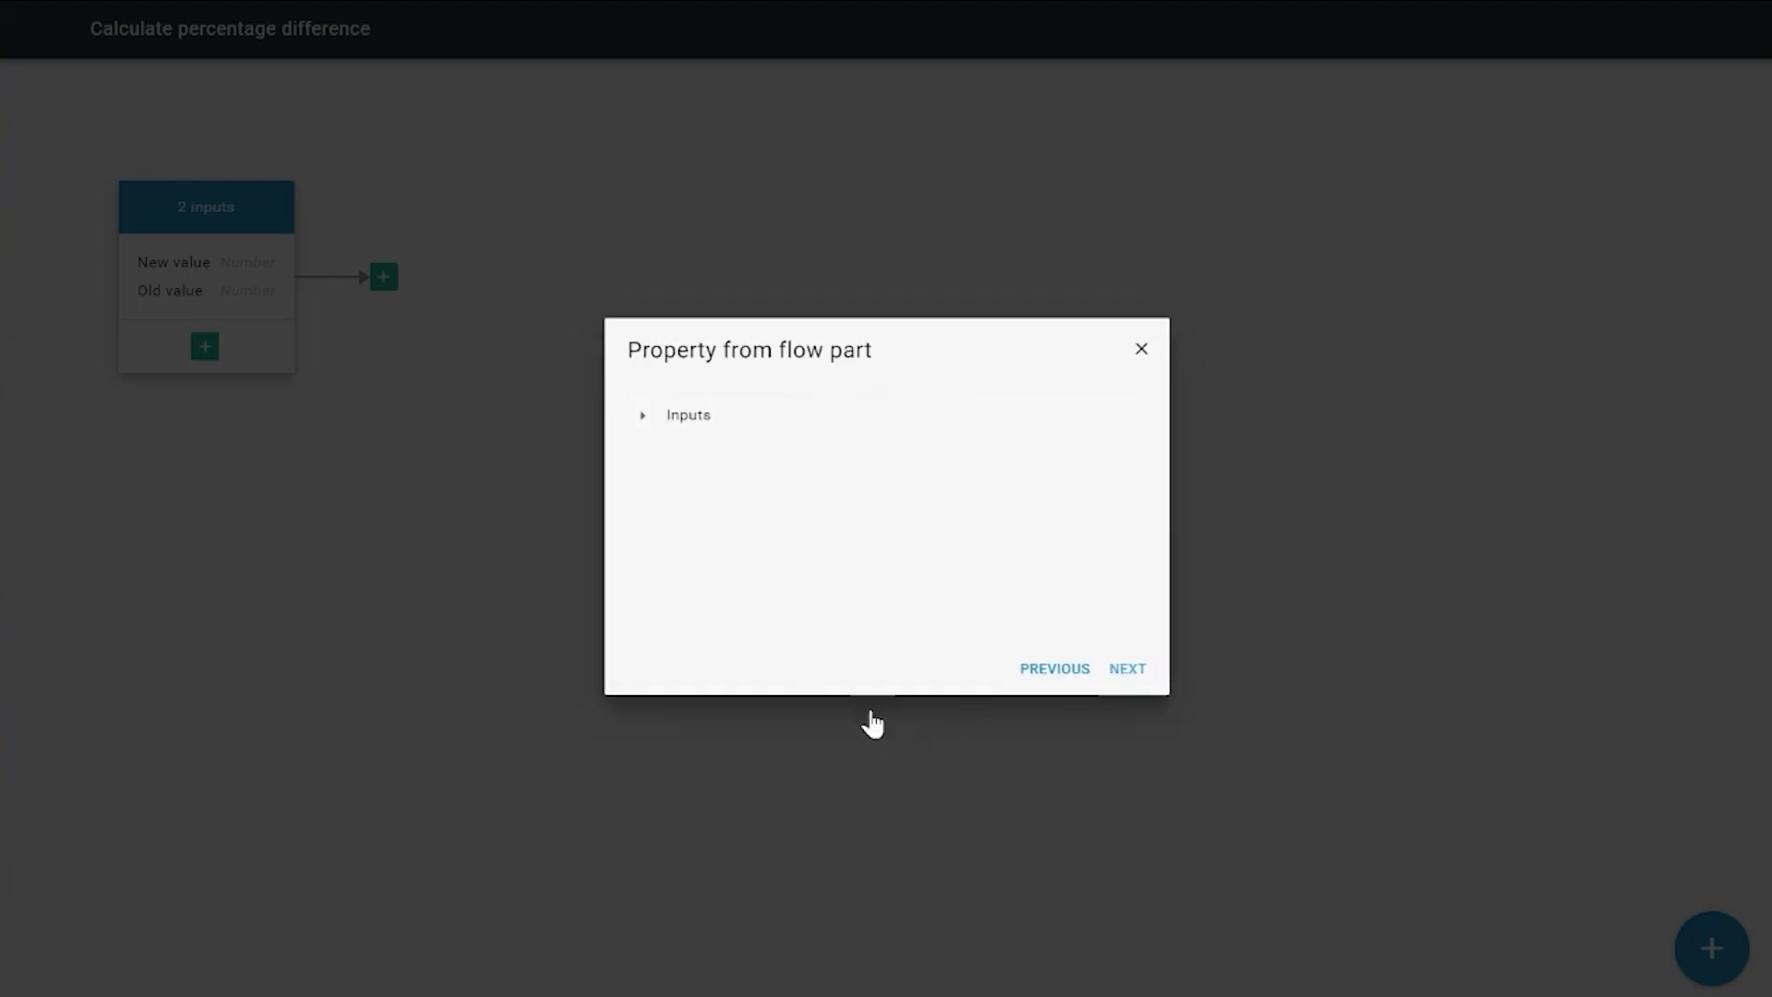
left_click(642, 416)
left_click(728, 484)
left_click(1127, 670)
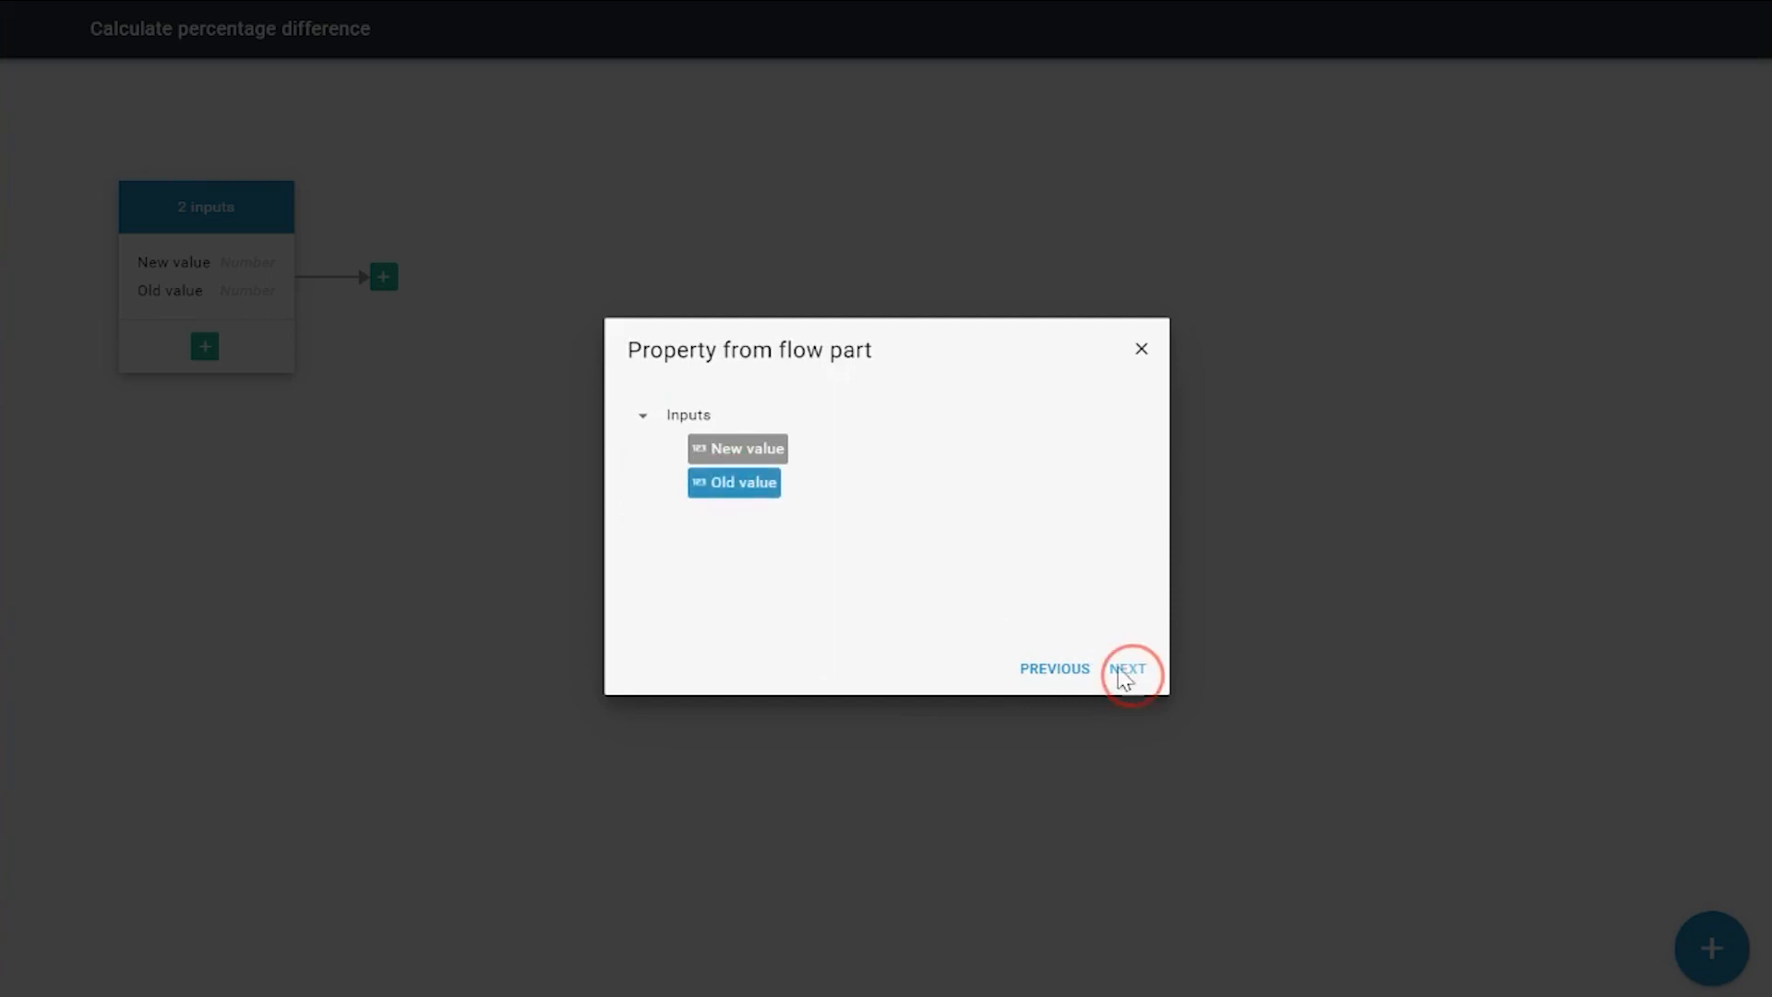
- Append a Division arithmetic sign after Old value in the calculation
left_click(743, 549)
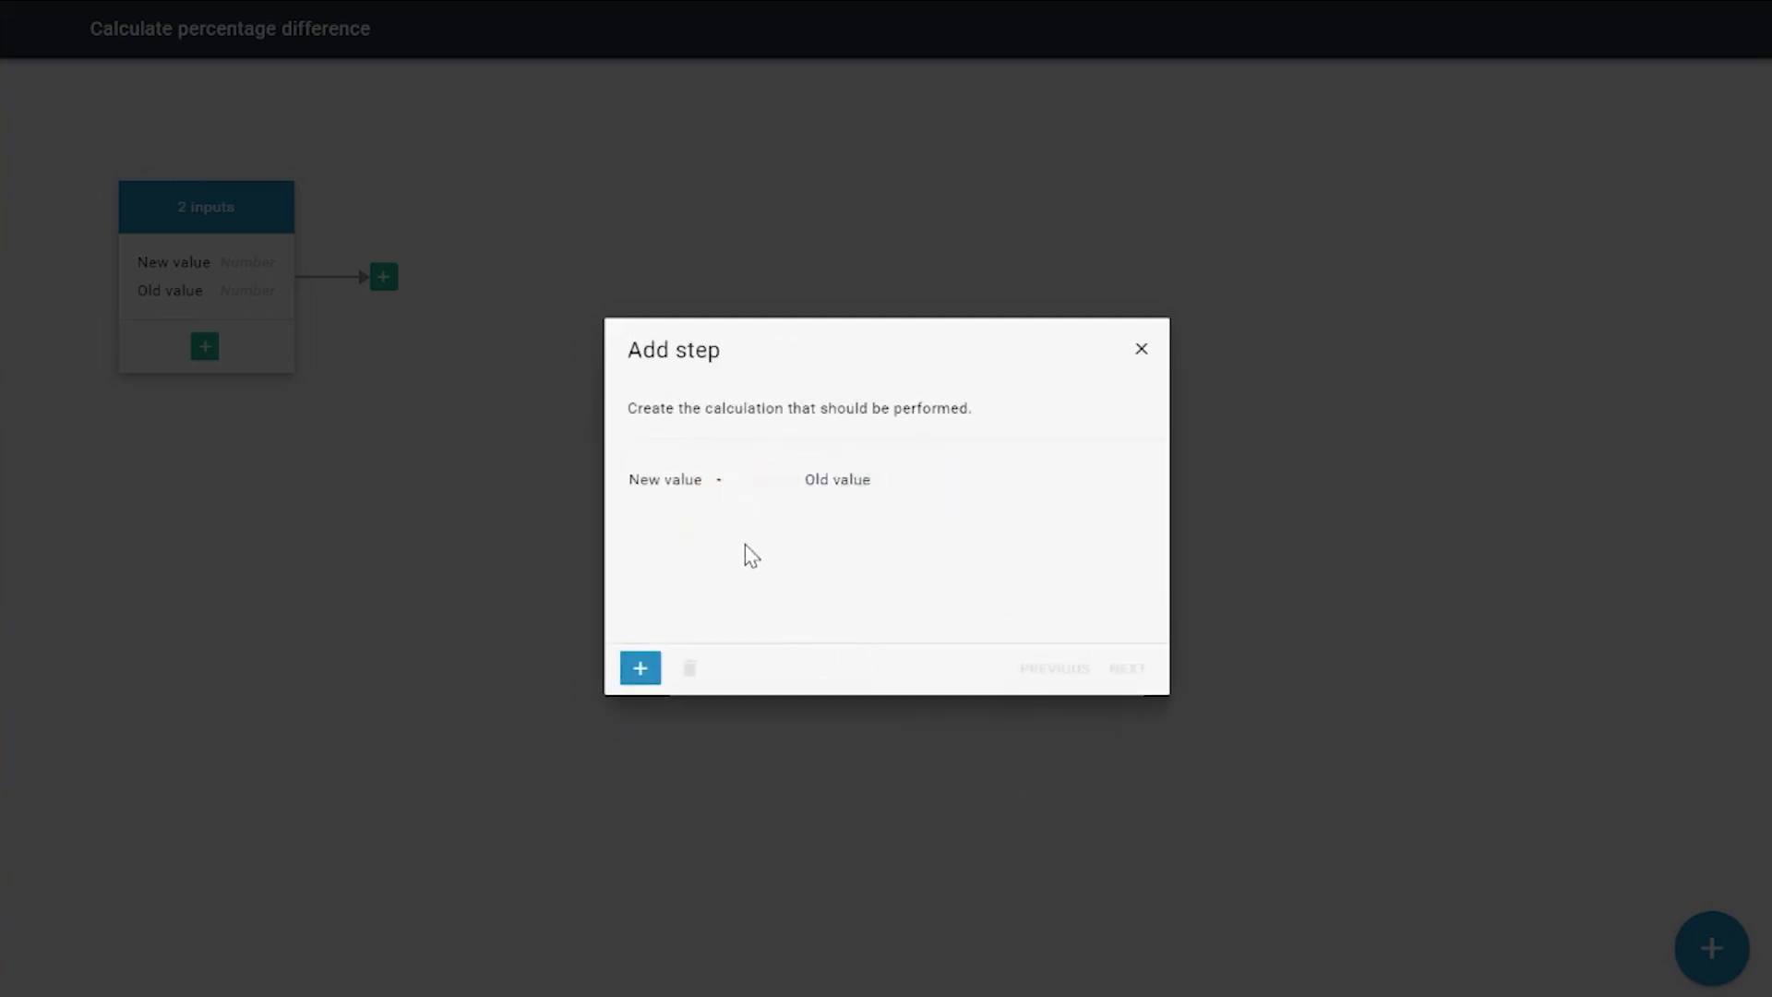
left_click(719, 482)
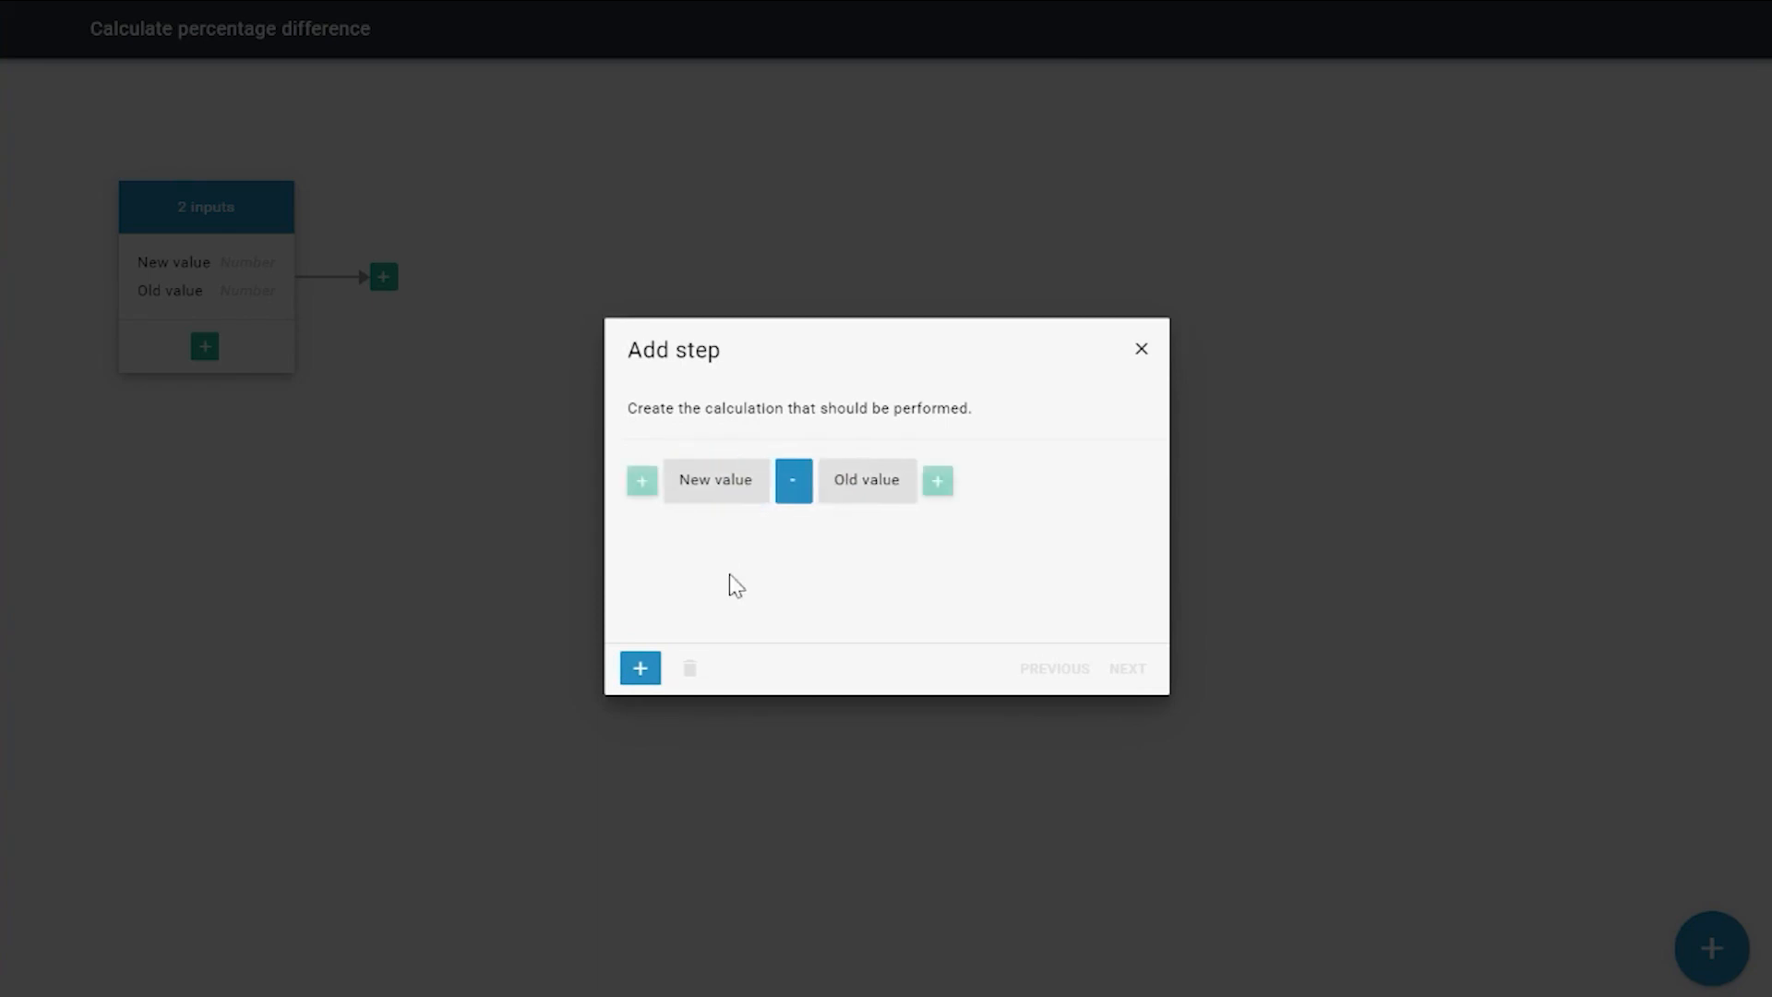
left_click(828, 502)
left_click(775, 479)
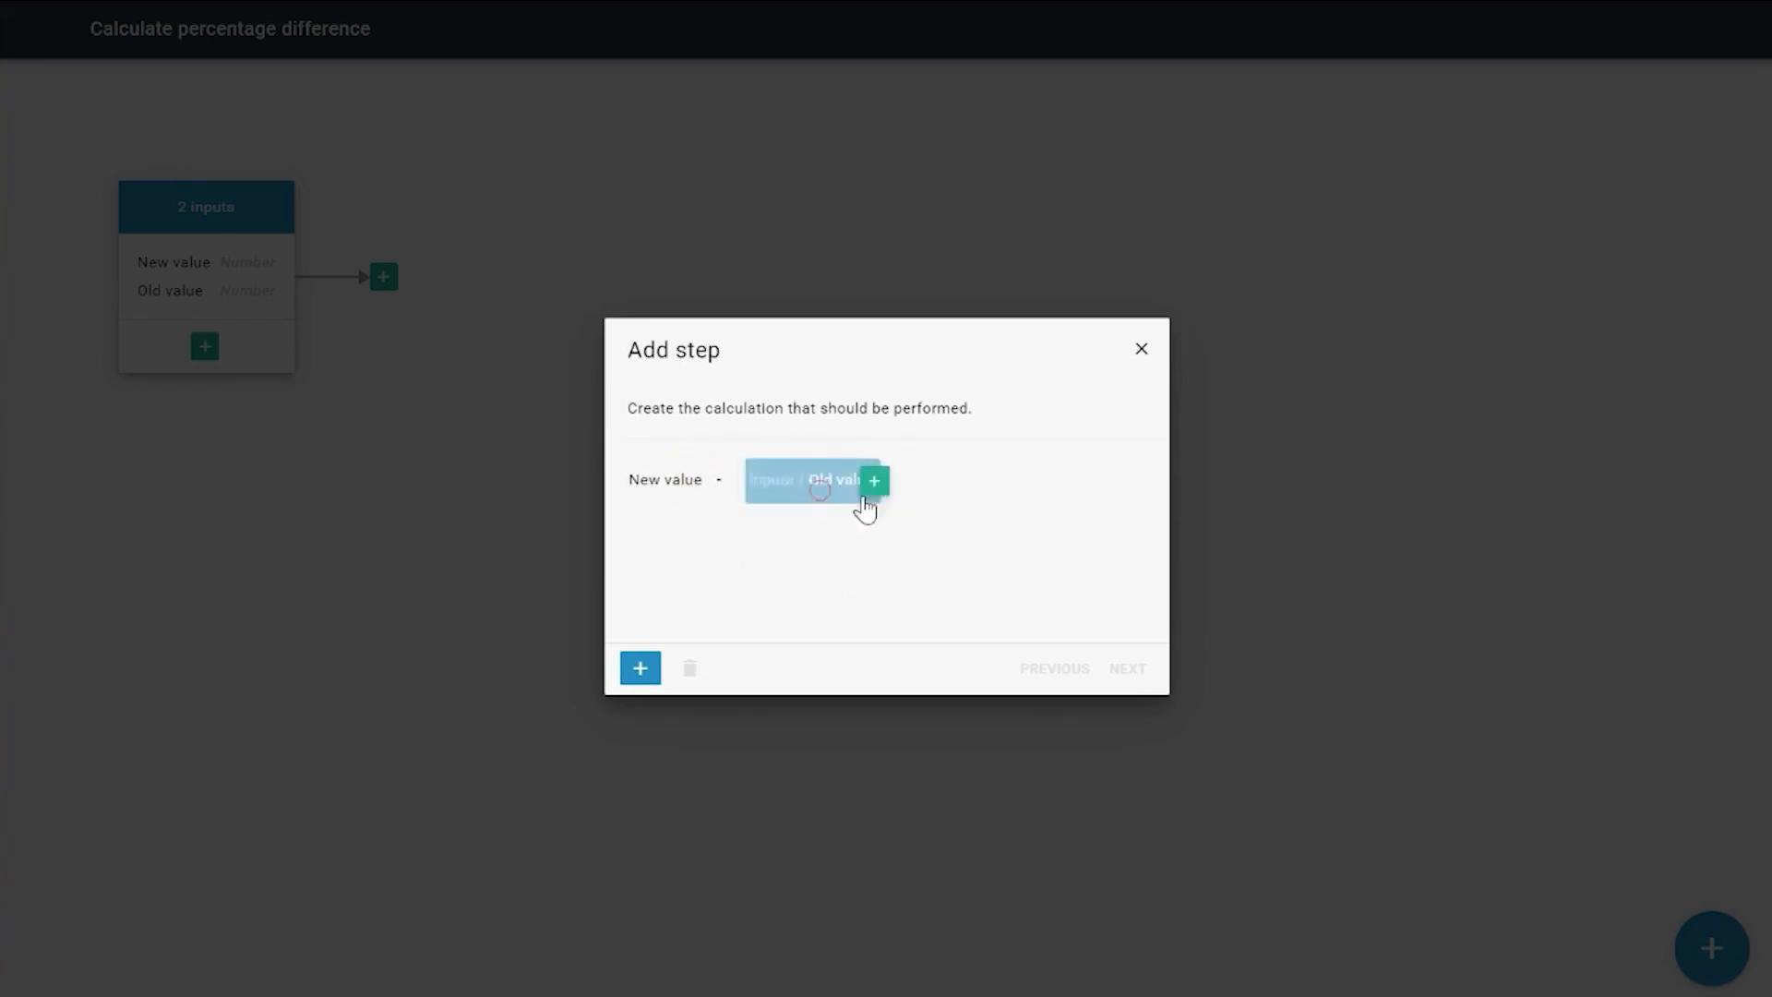
left_click(950, 481)
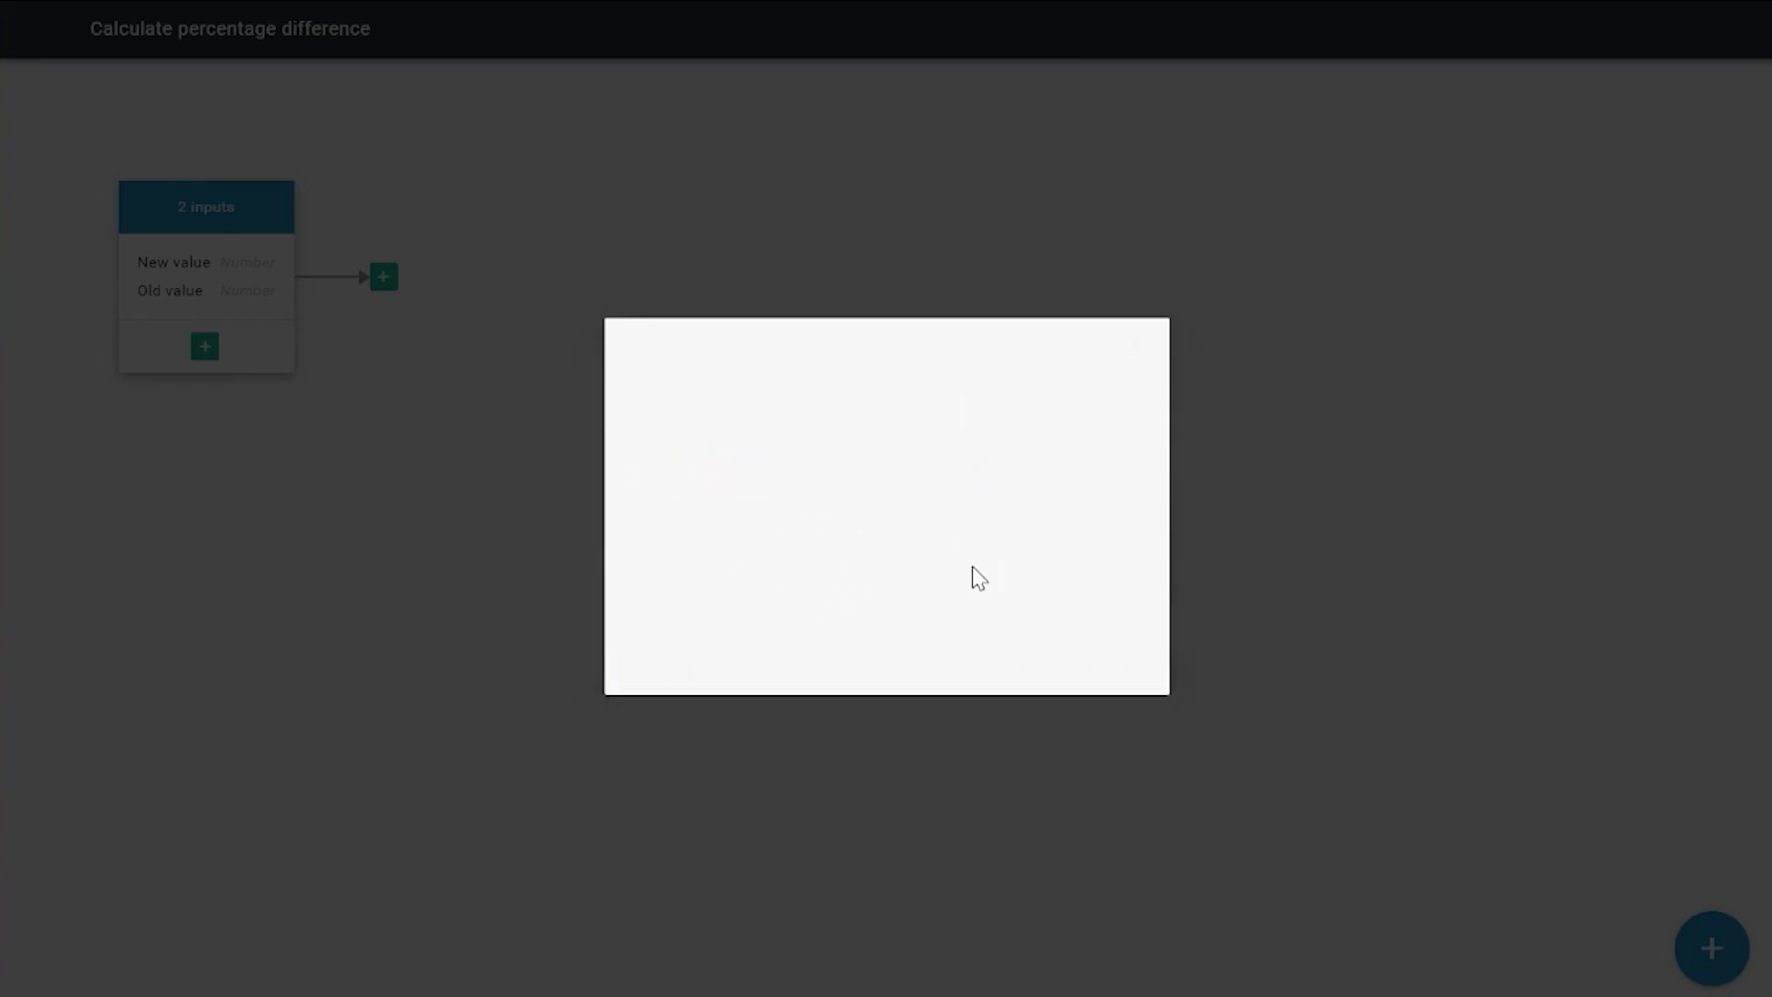
left_click(728, 477)
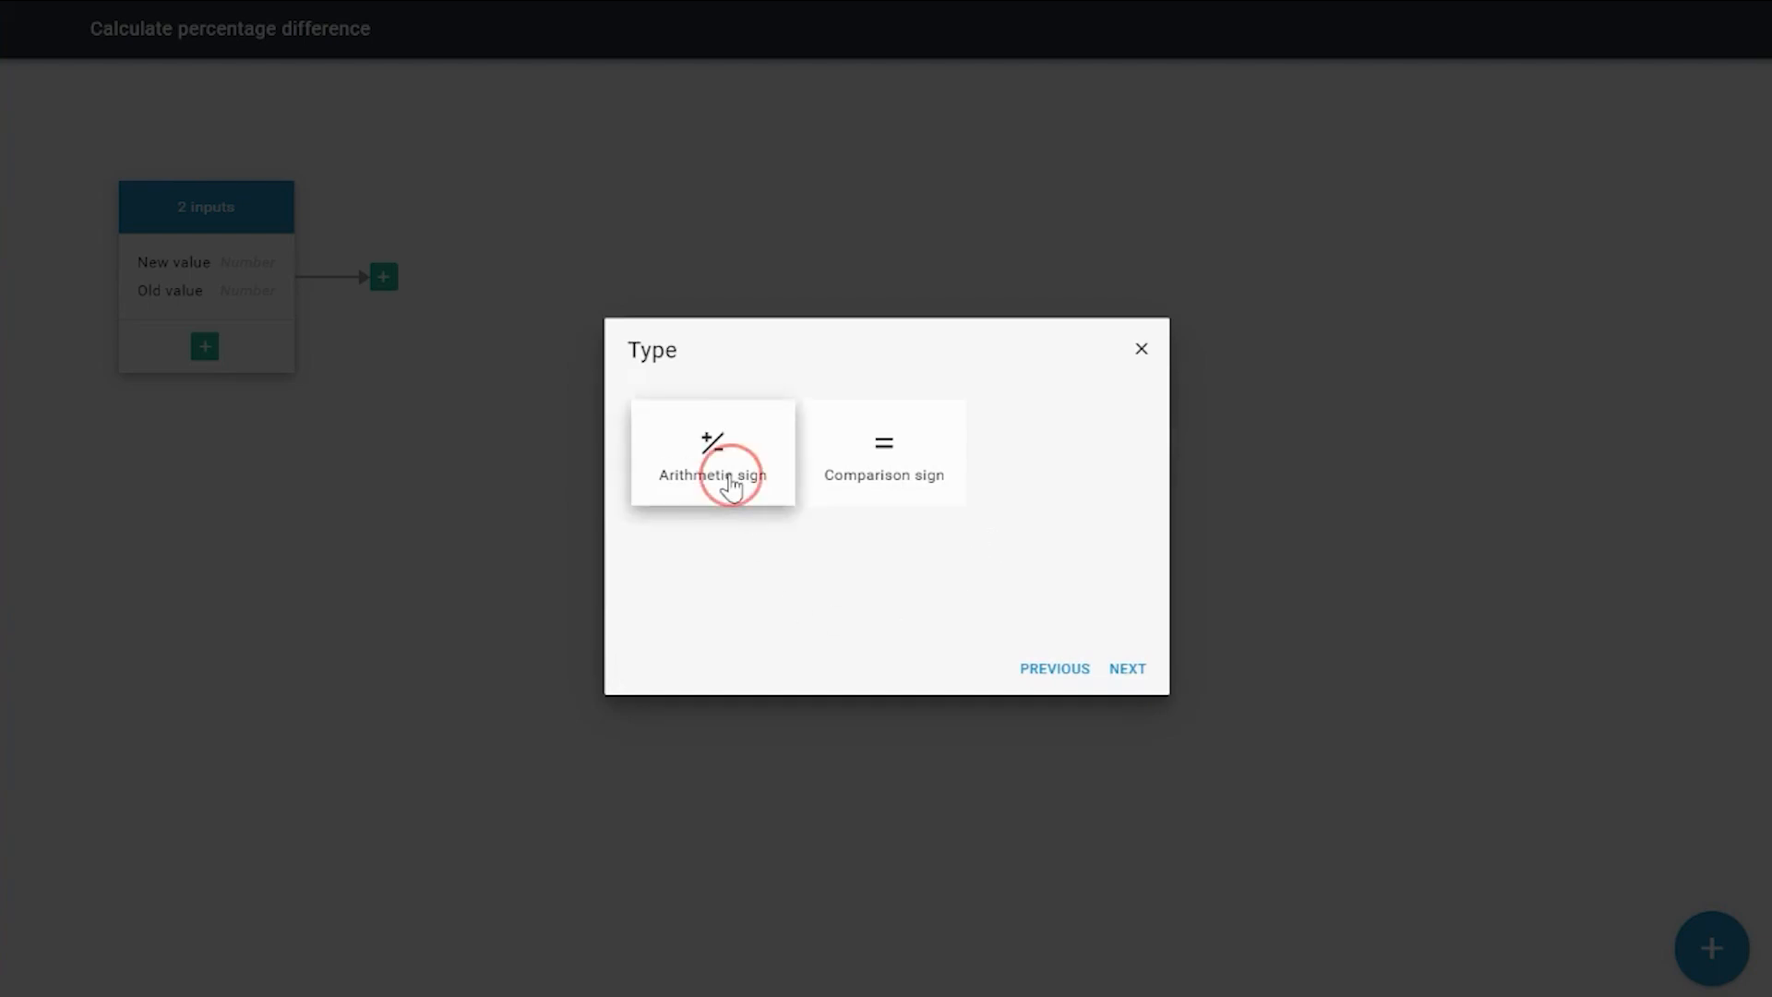
left_click(1126, 672)
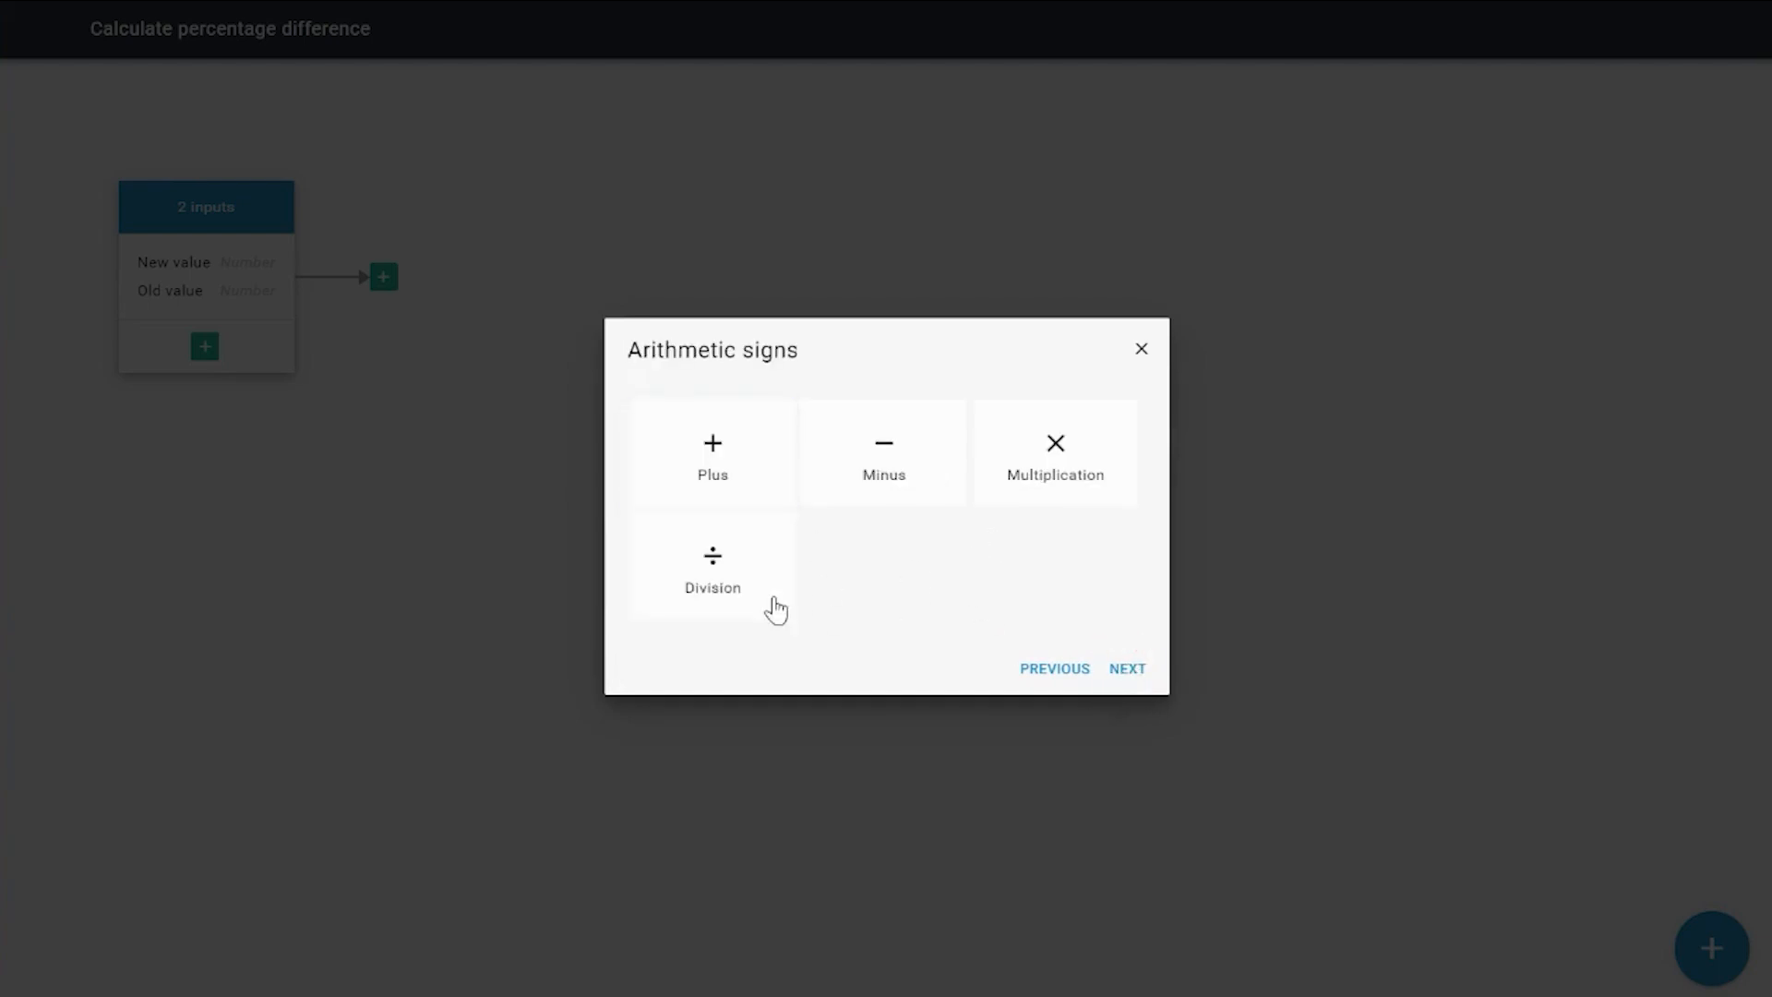
left_click(708, 595)
left_click(1120, 668)
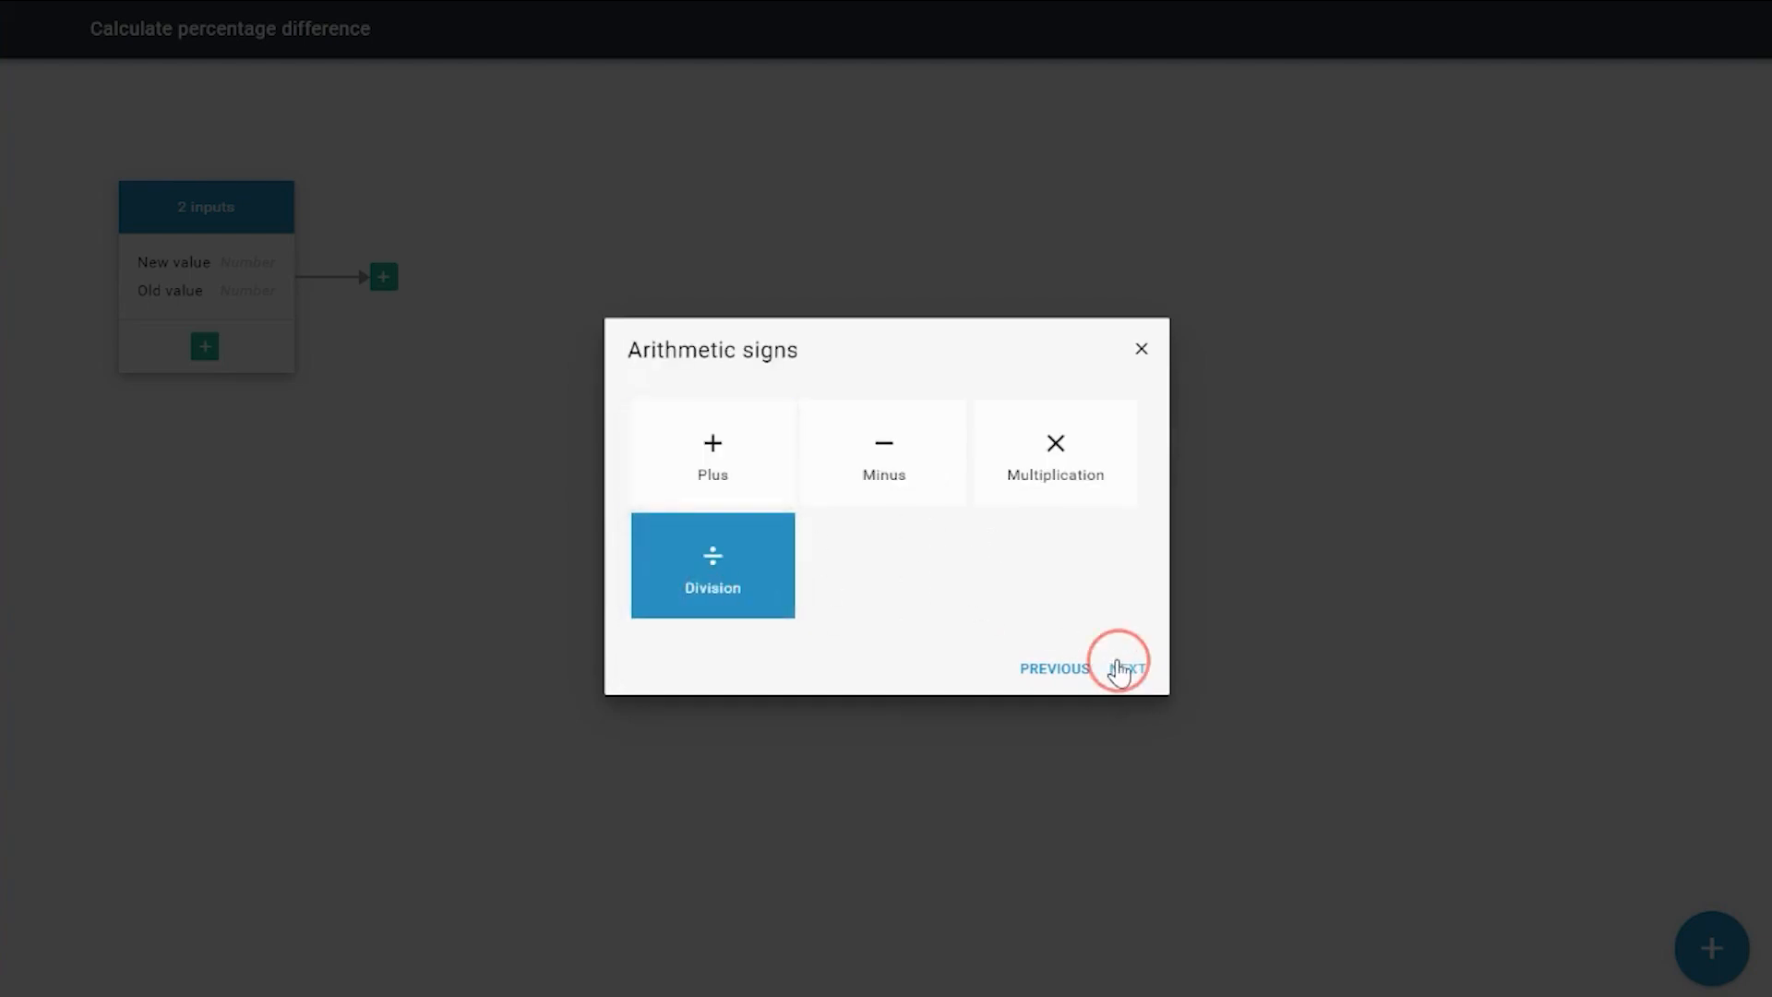
- Insert the Old value input after the division sign in the calculation, using a property from the flow part
left_click(913, 481)
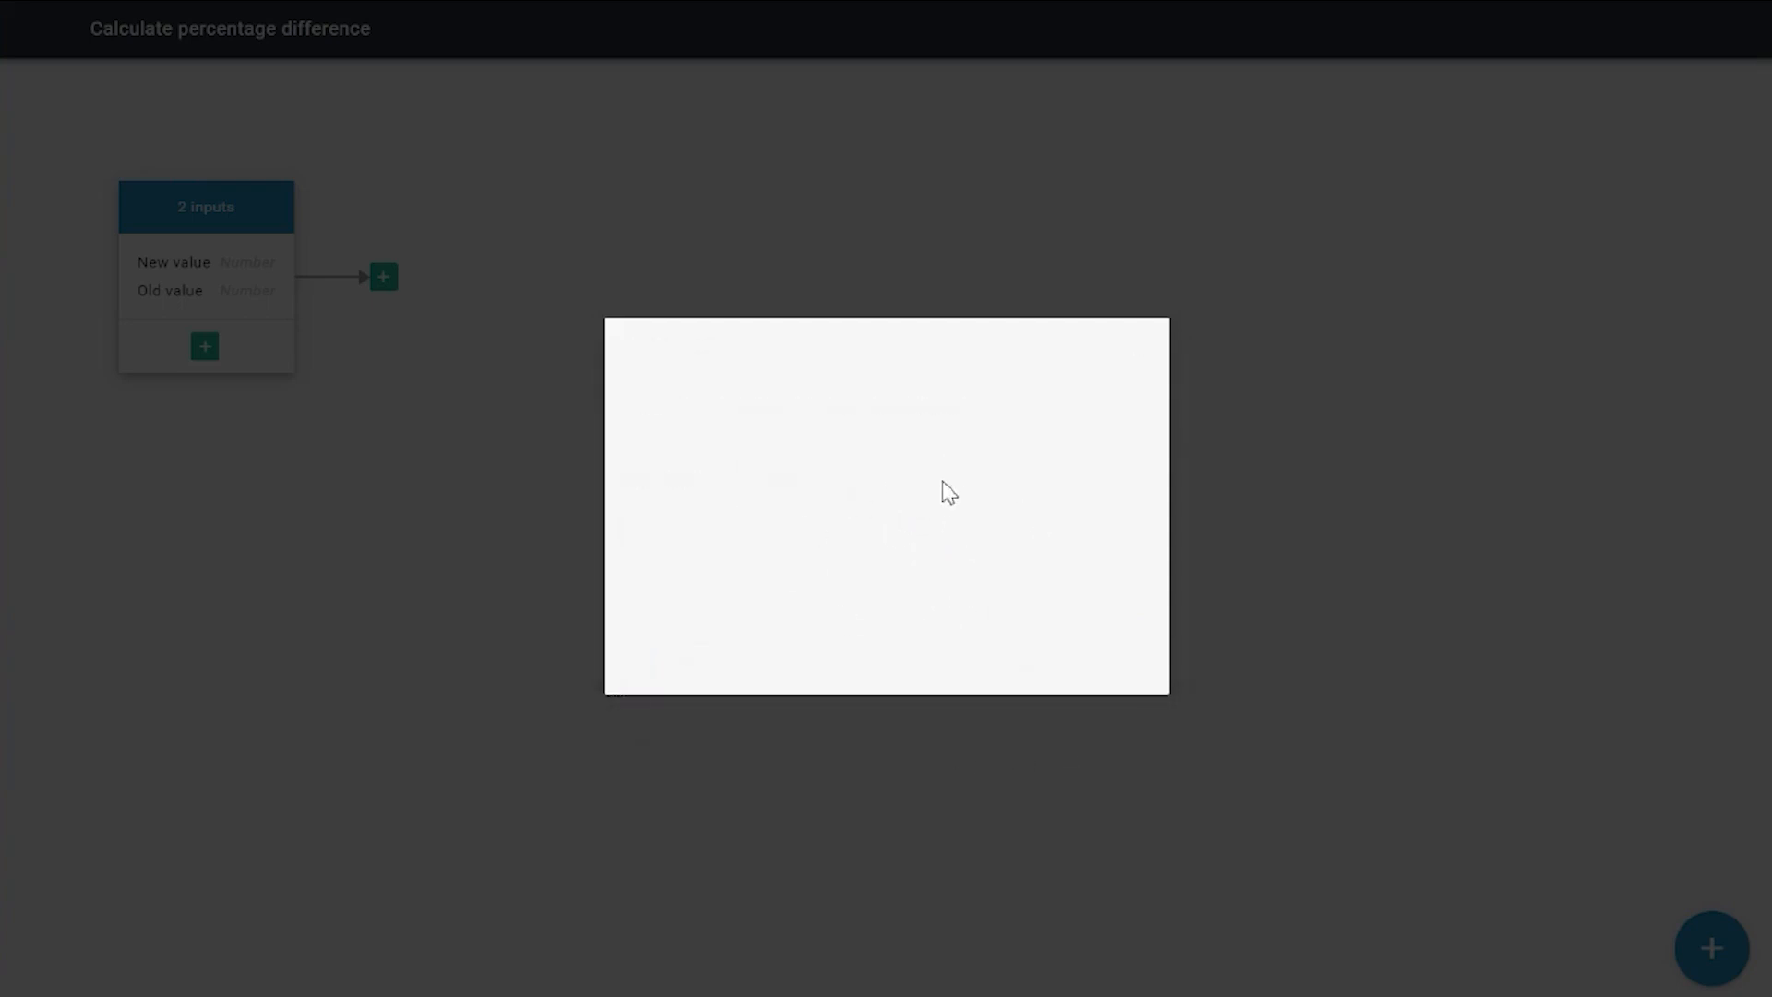
left_click(915, 498)
left_click(1133, 669)
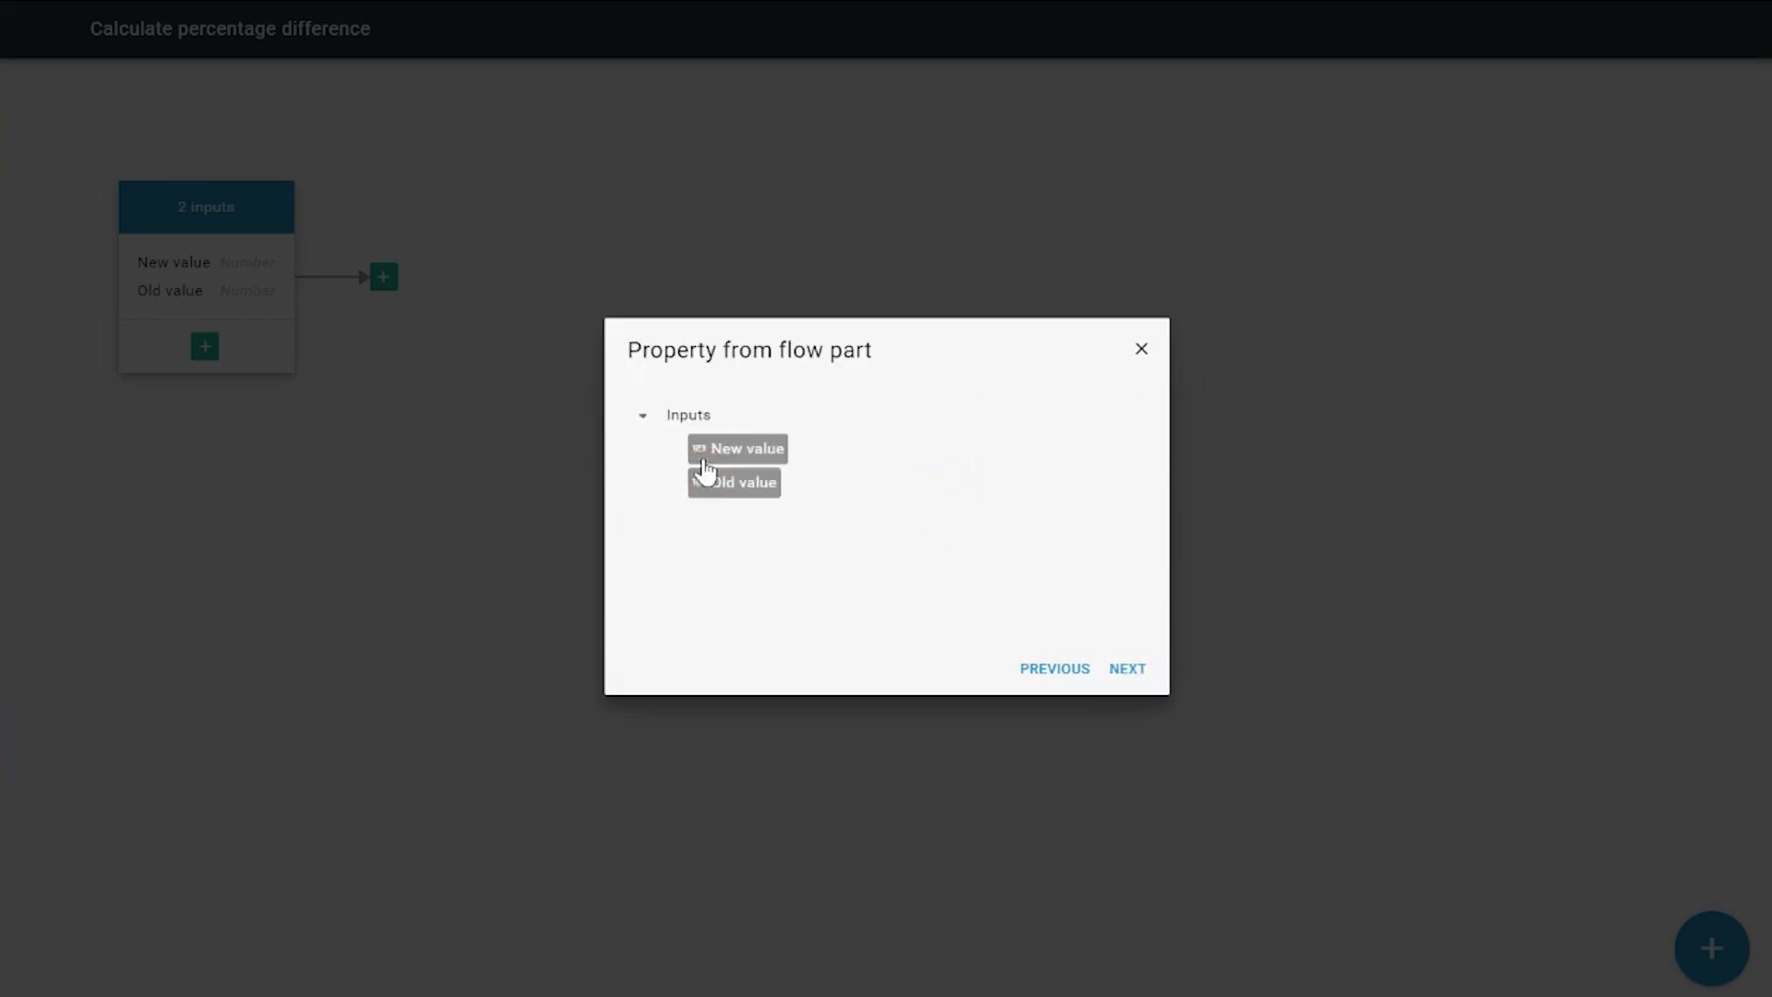
left_click(729, 483)
left_click(1138, 674)
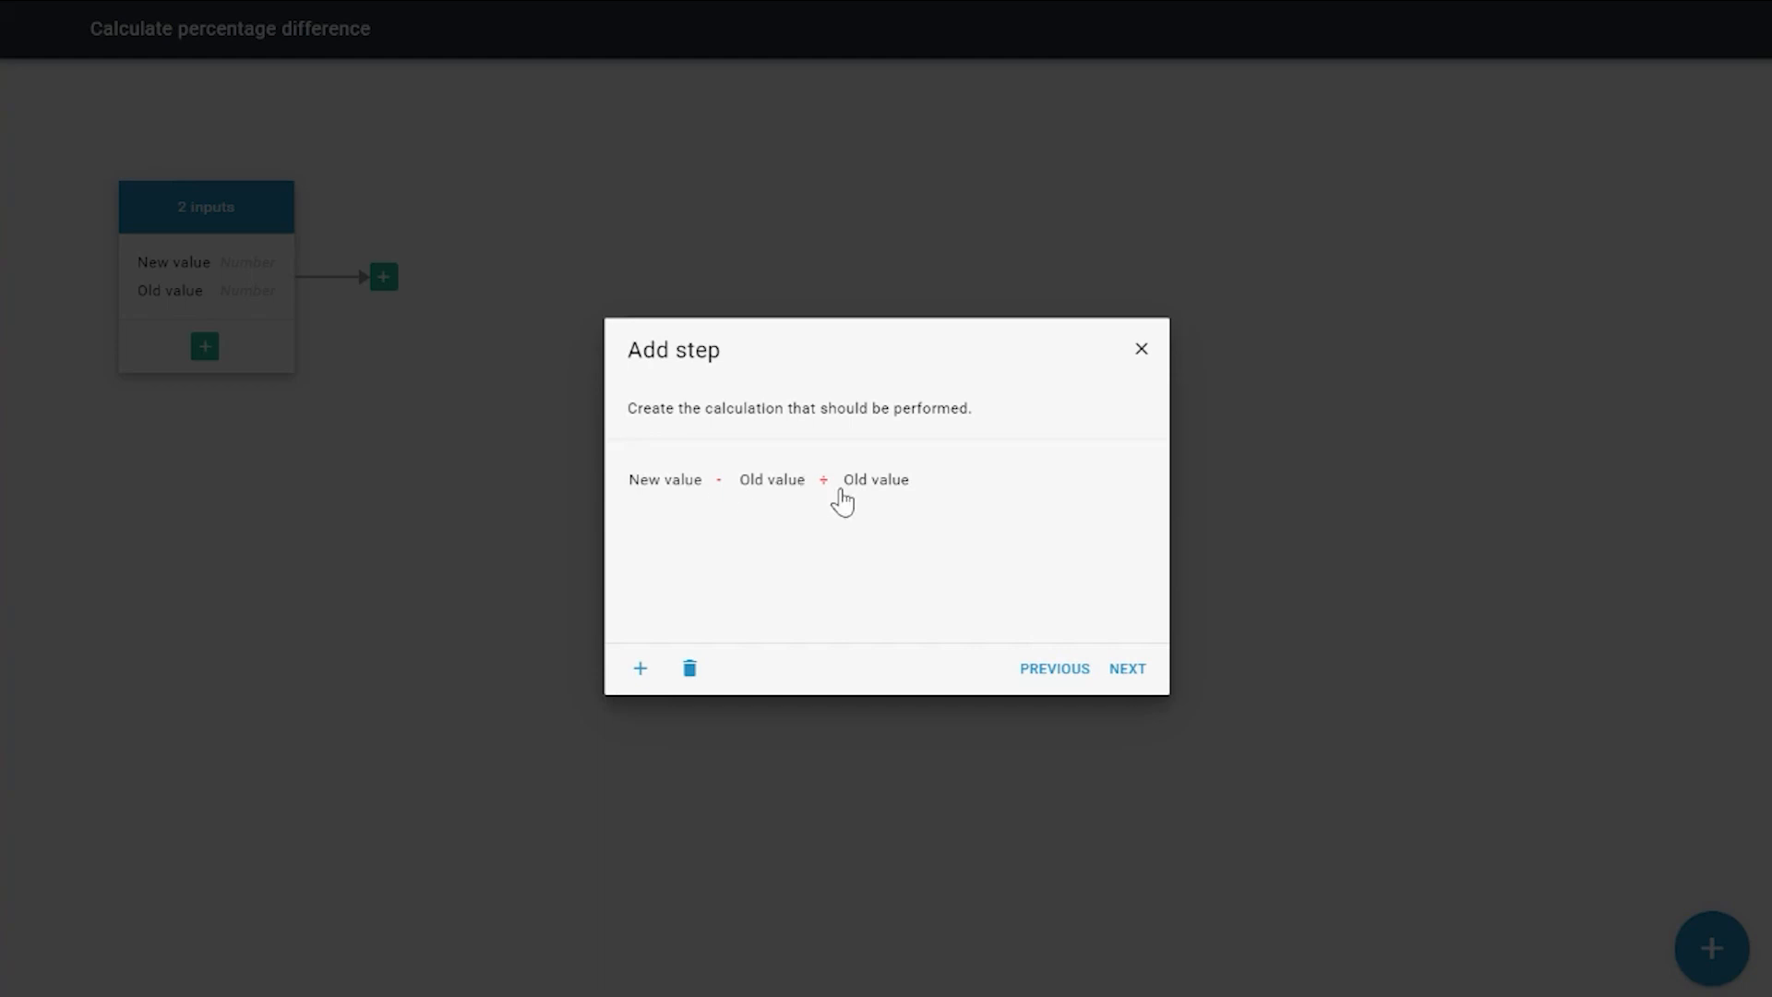
- Delete the division sign and the Old value that follows it, keeping only New value - Old value
left_click(692, 668)
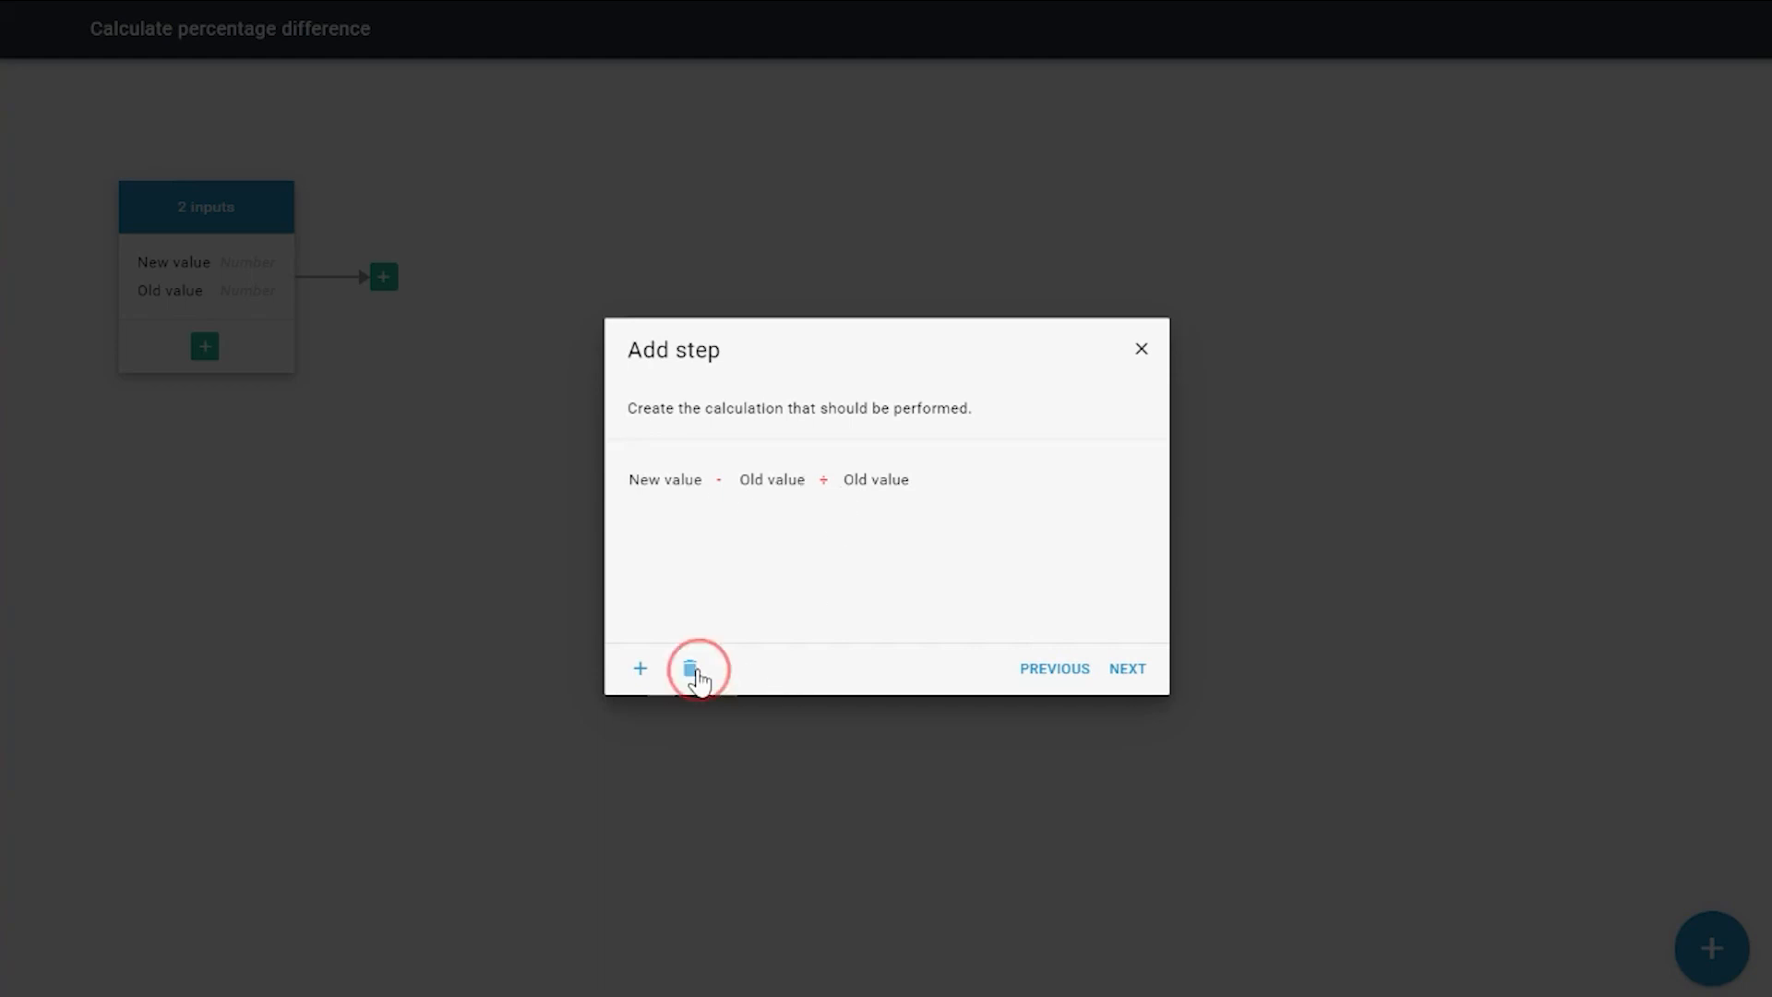
left_click(824, 481)
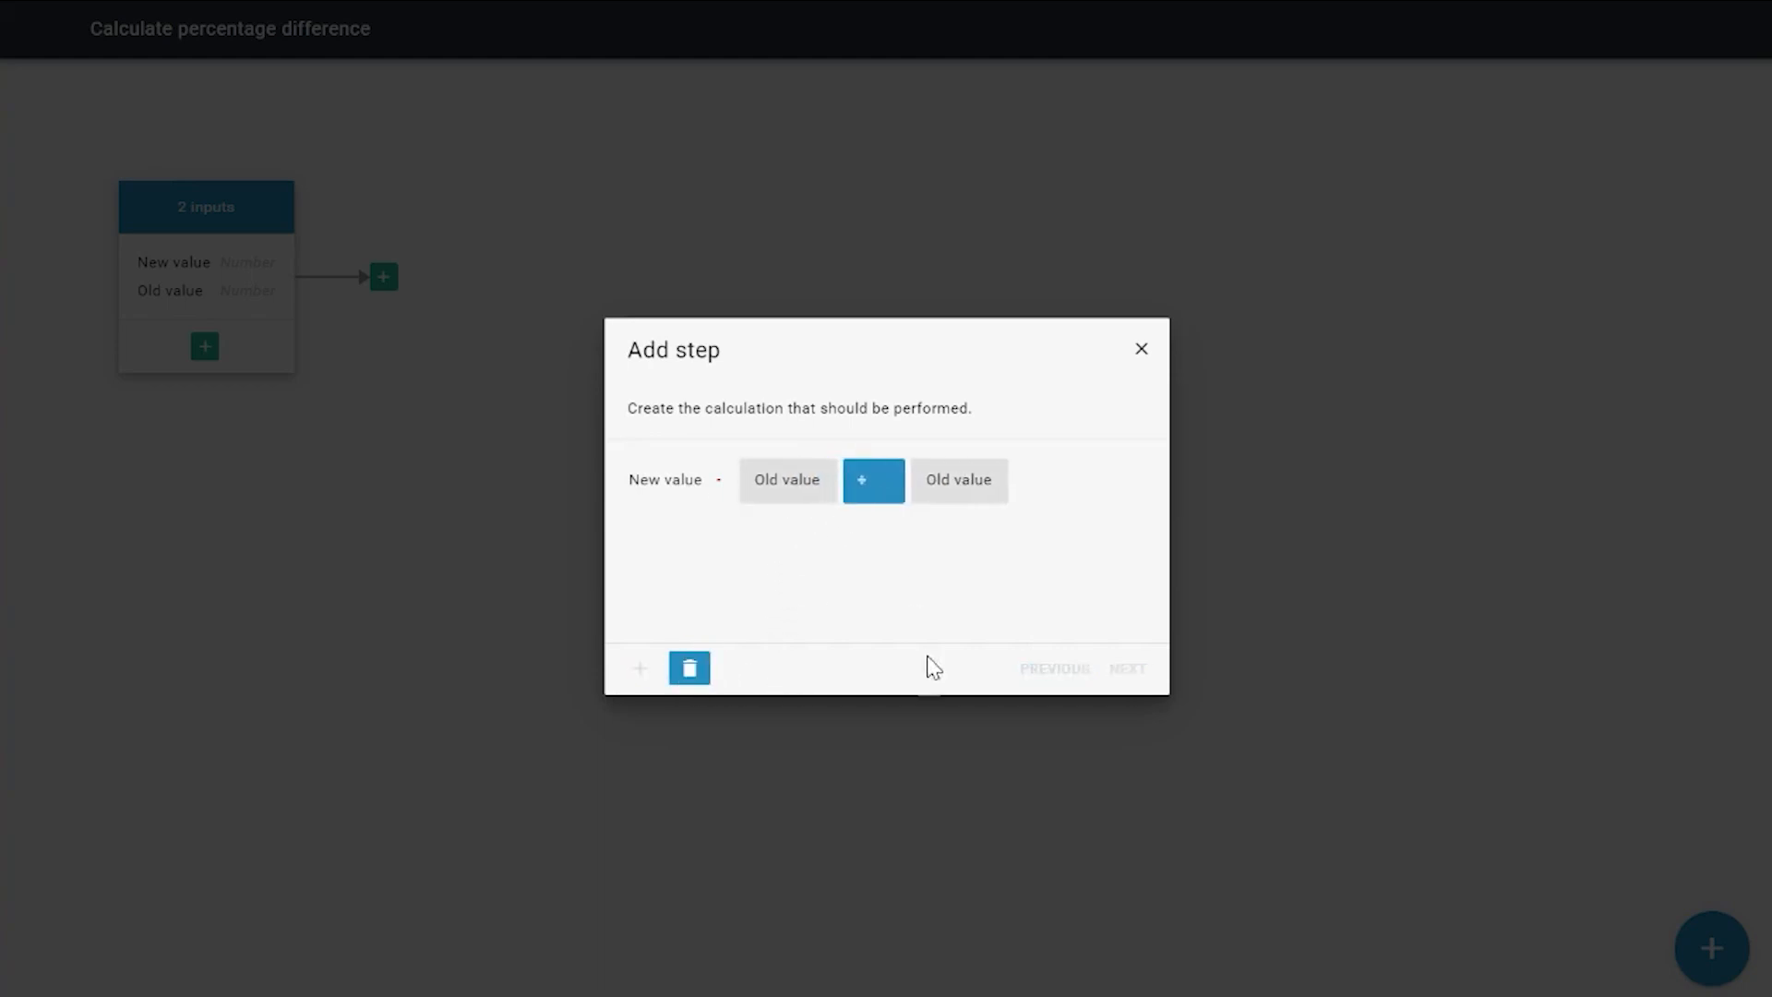
left_click(892, 479)
left_click(694, 670)
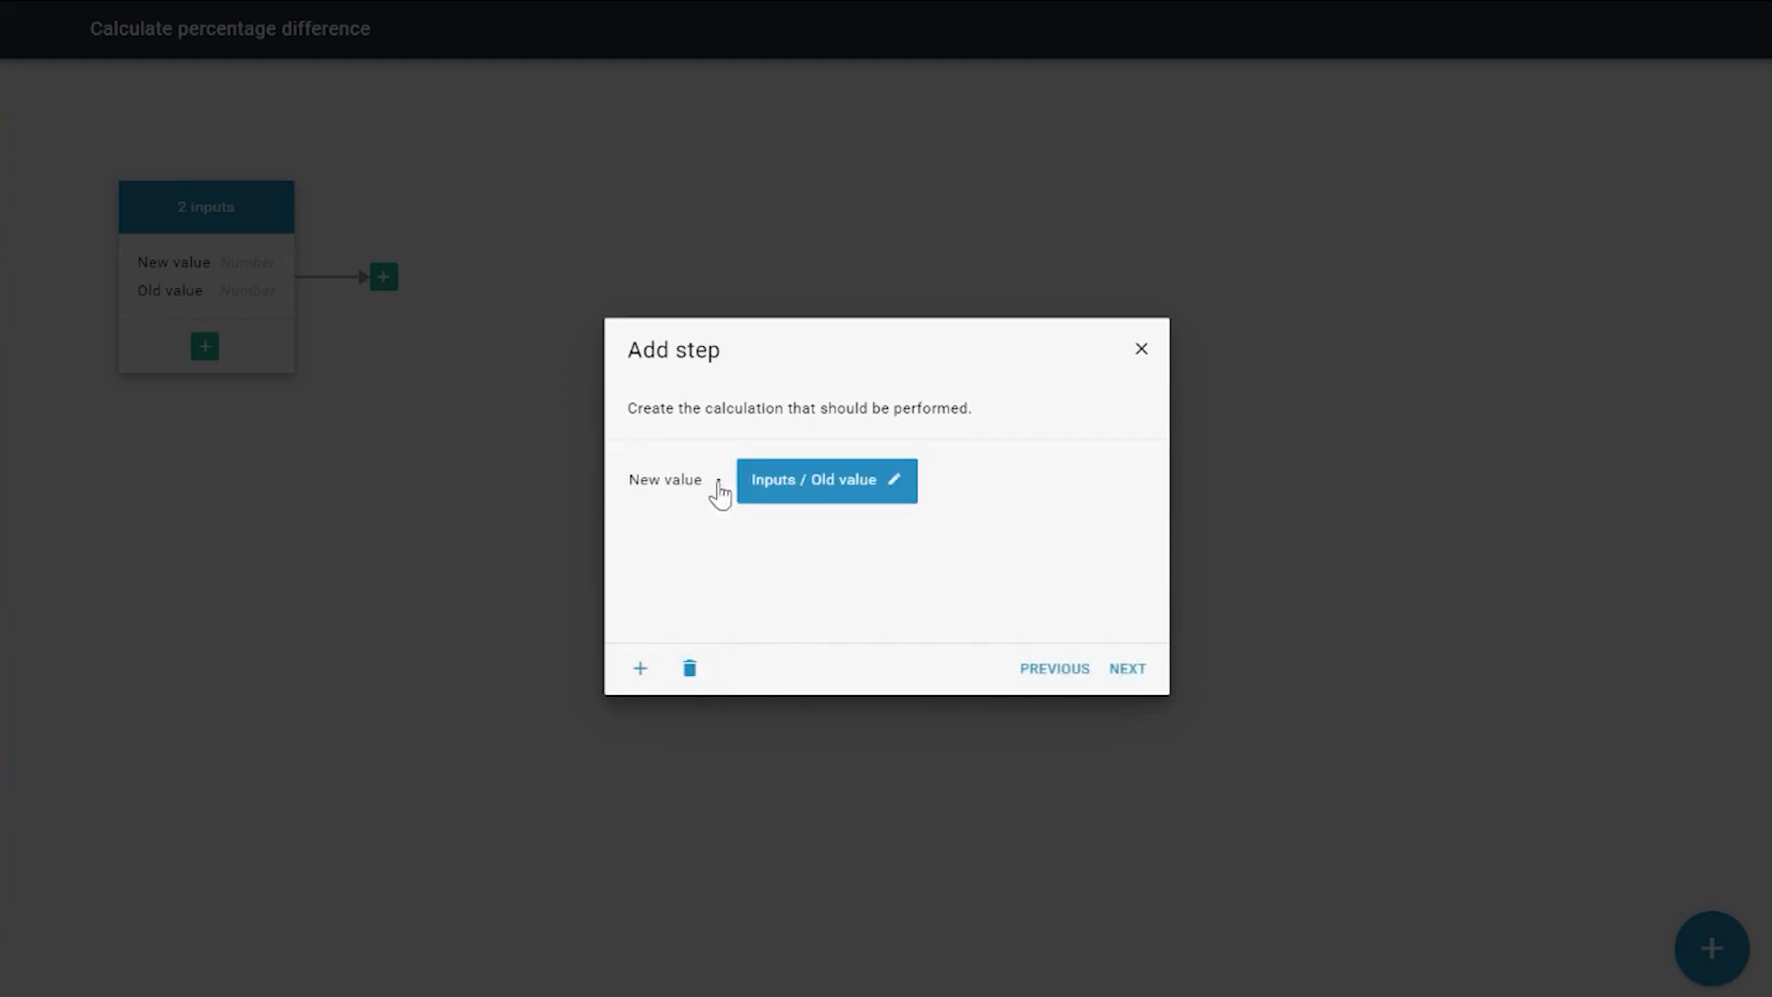
left_click(745, 568)
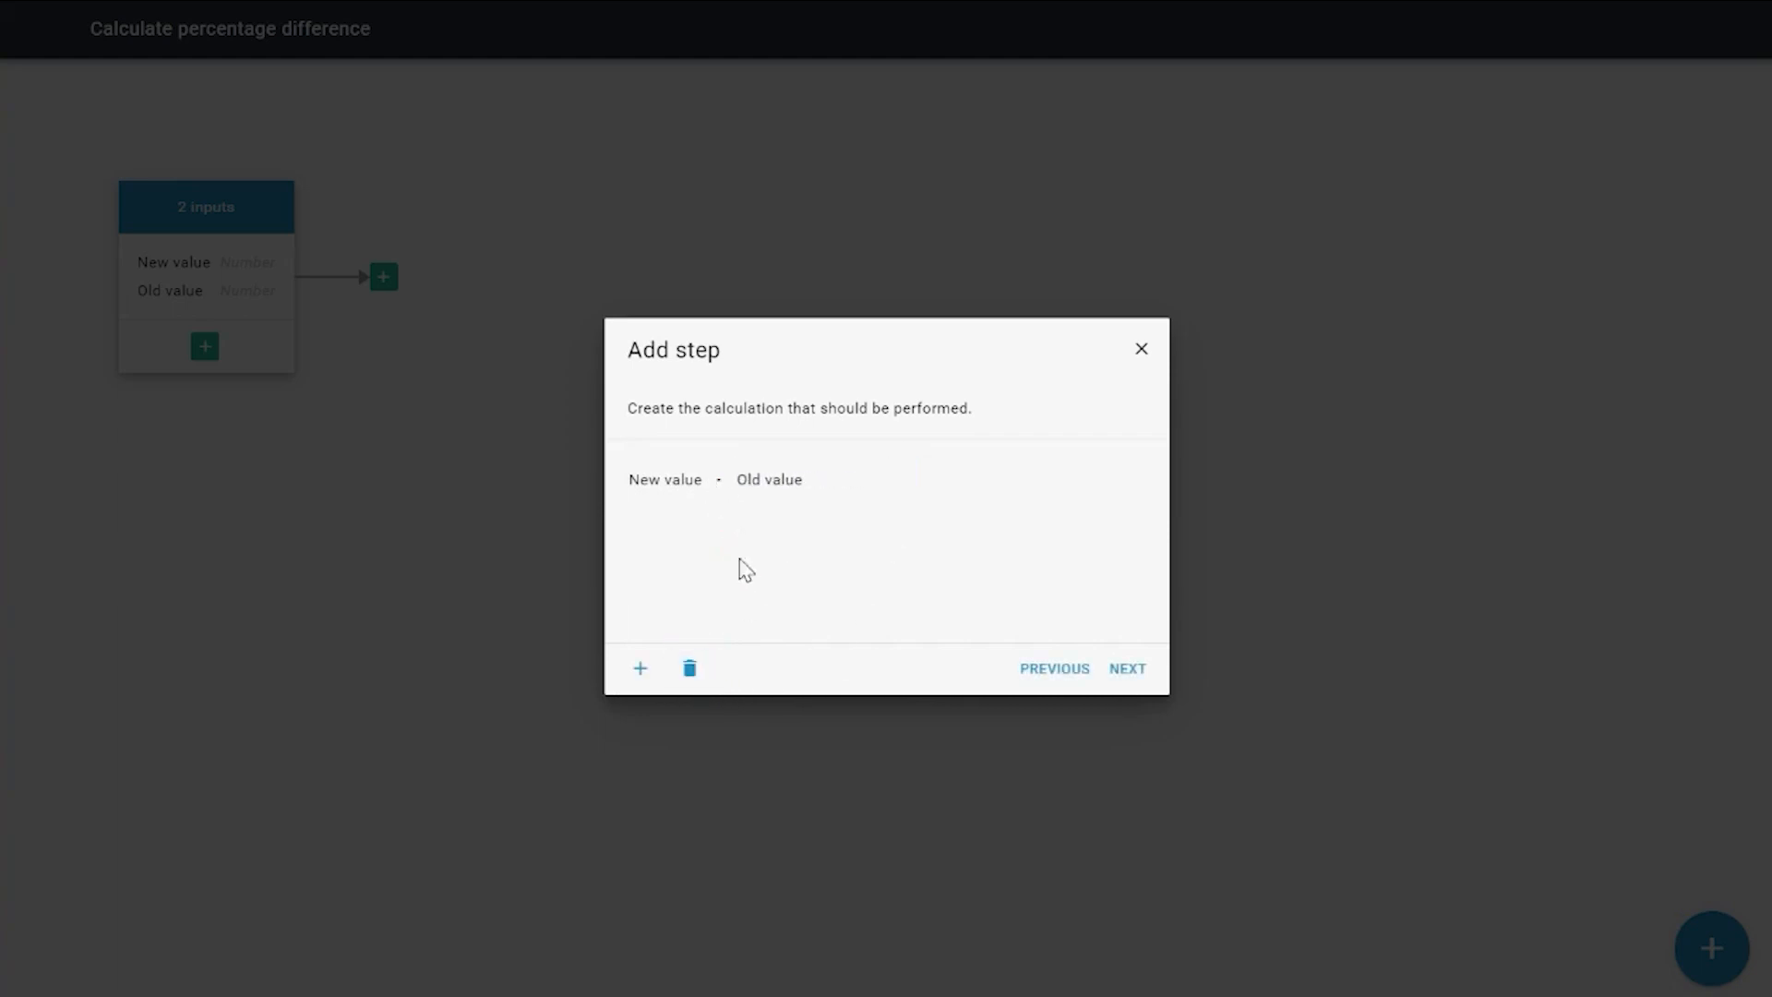
- Add a Division arithmetic sign that applies to the entire New value - Old value subtraction, enclosing it in brackets
left_click(756, 489)
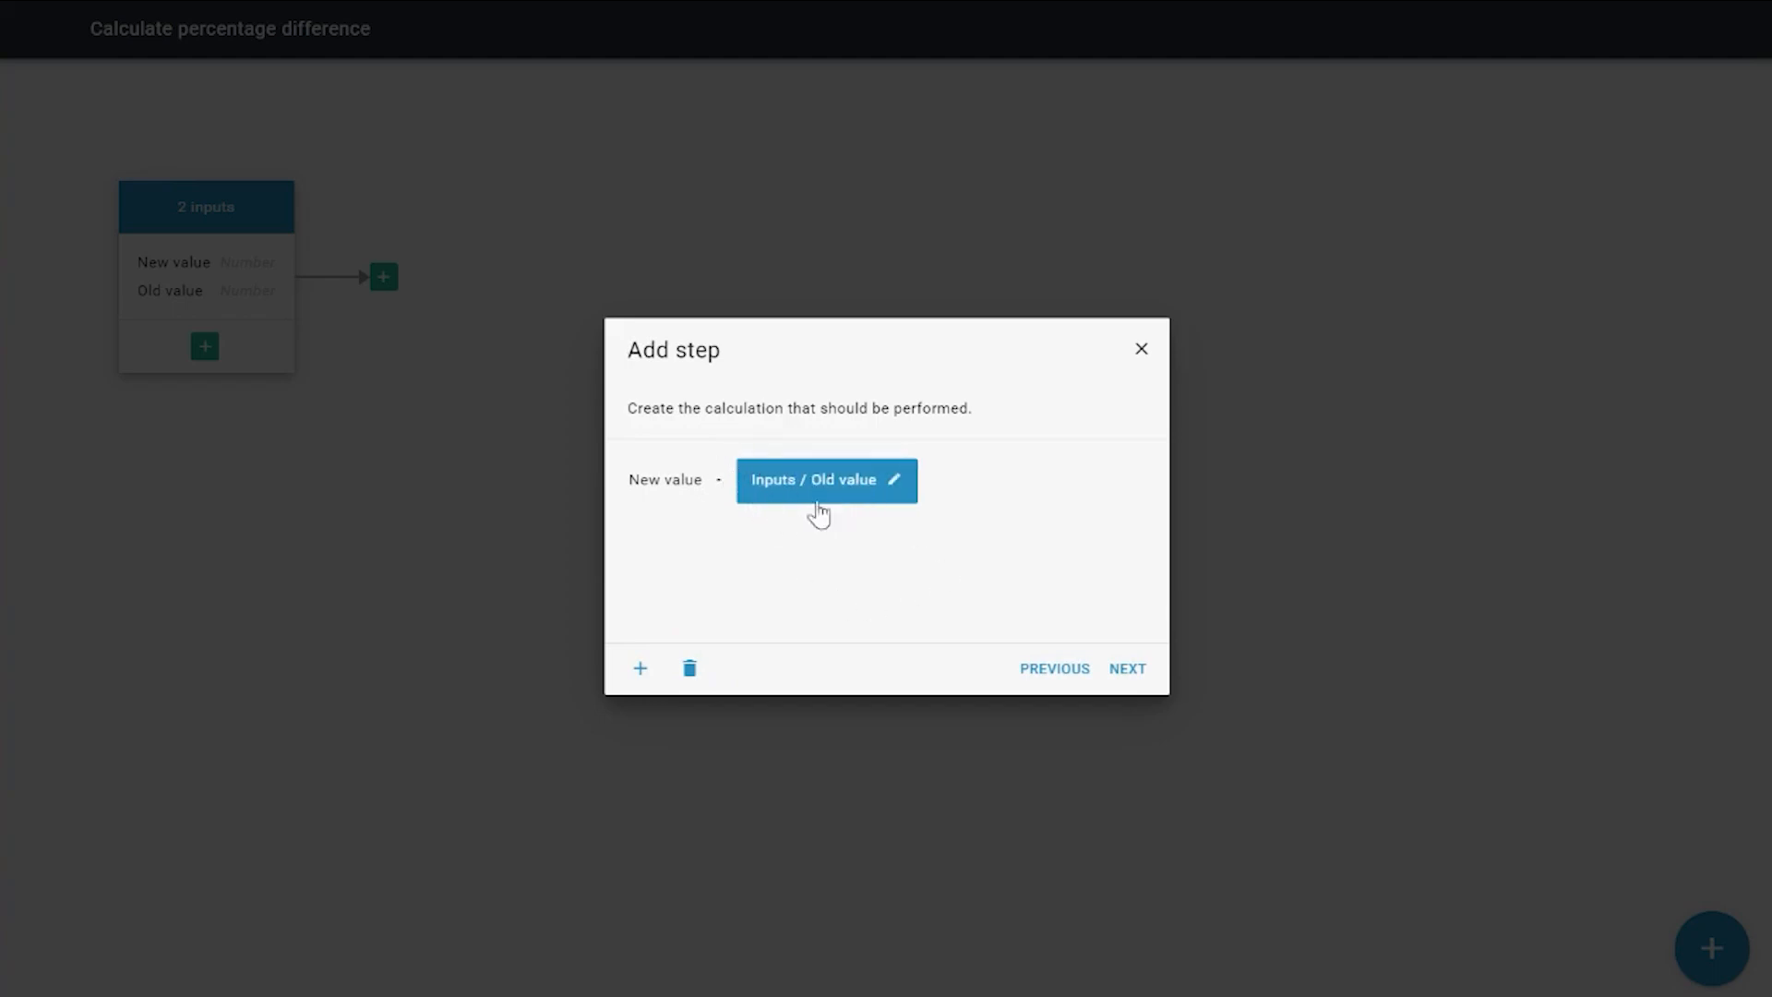
left_click(720, 483)
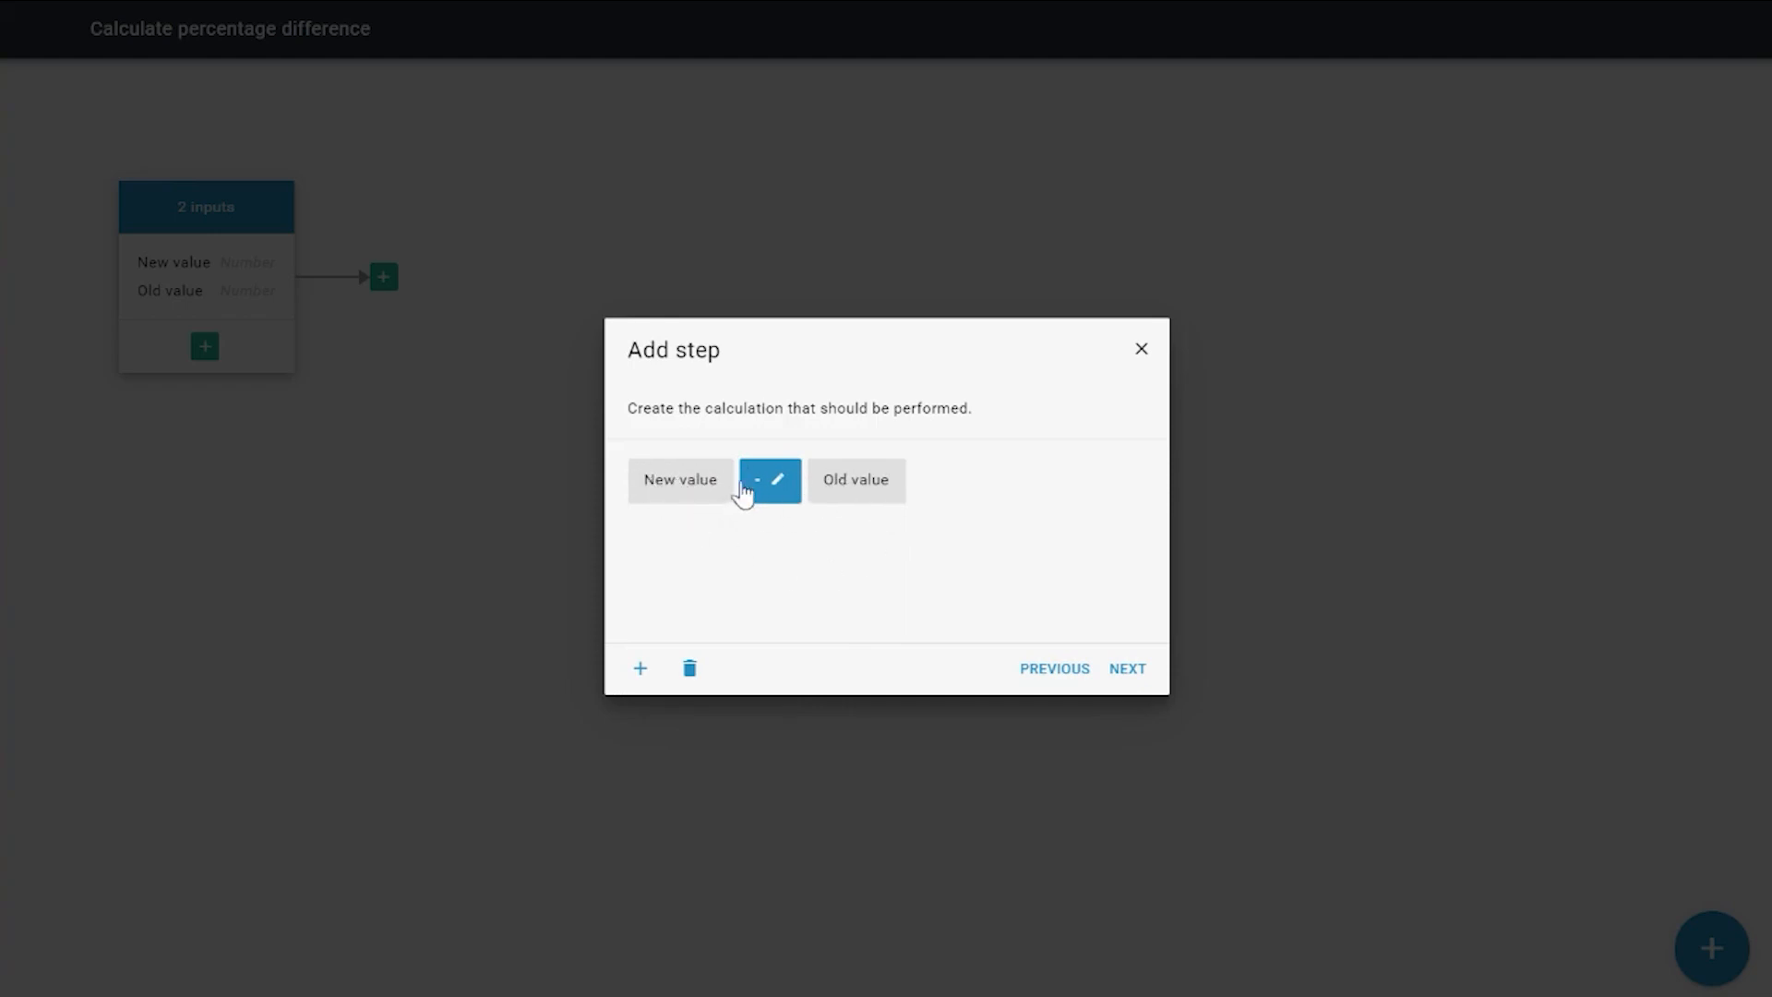
left_click(640, 671)
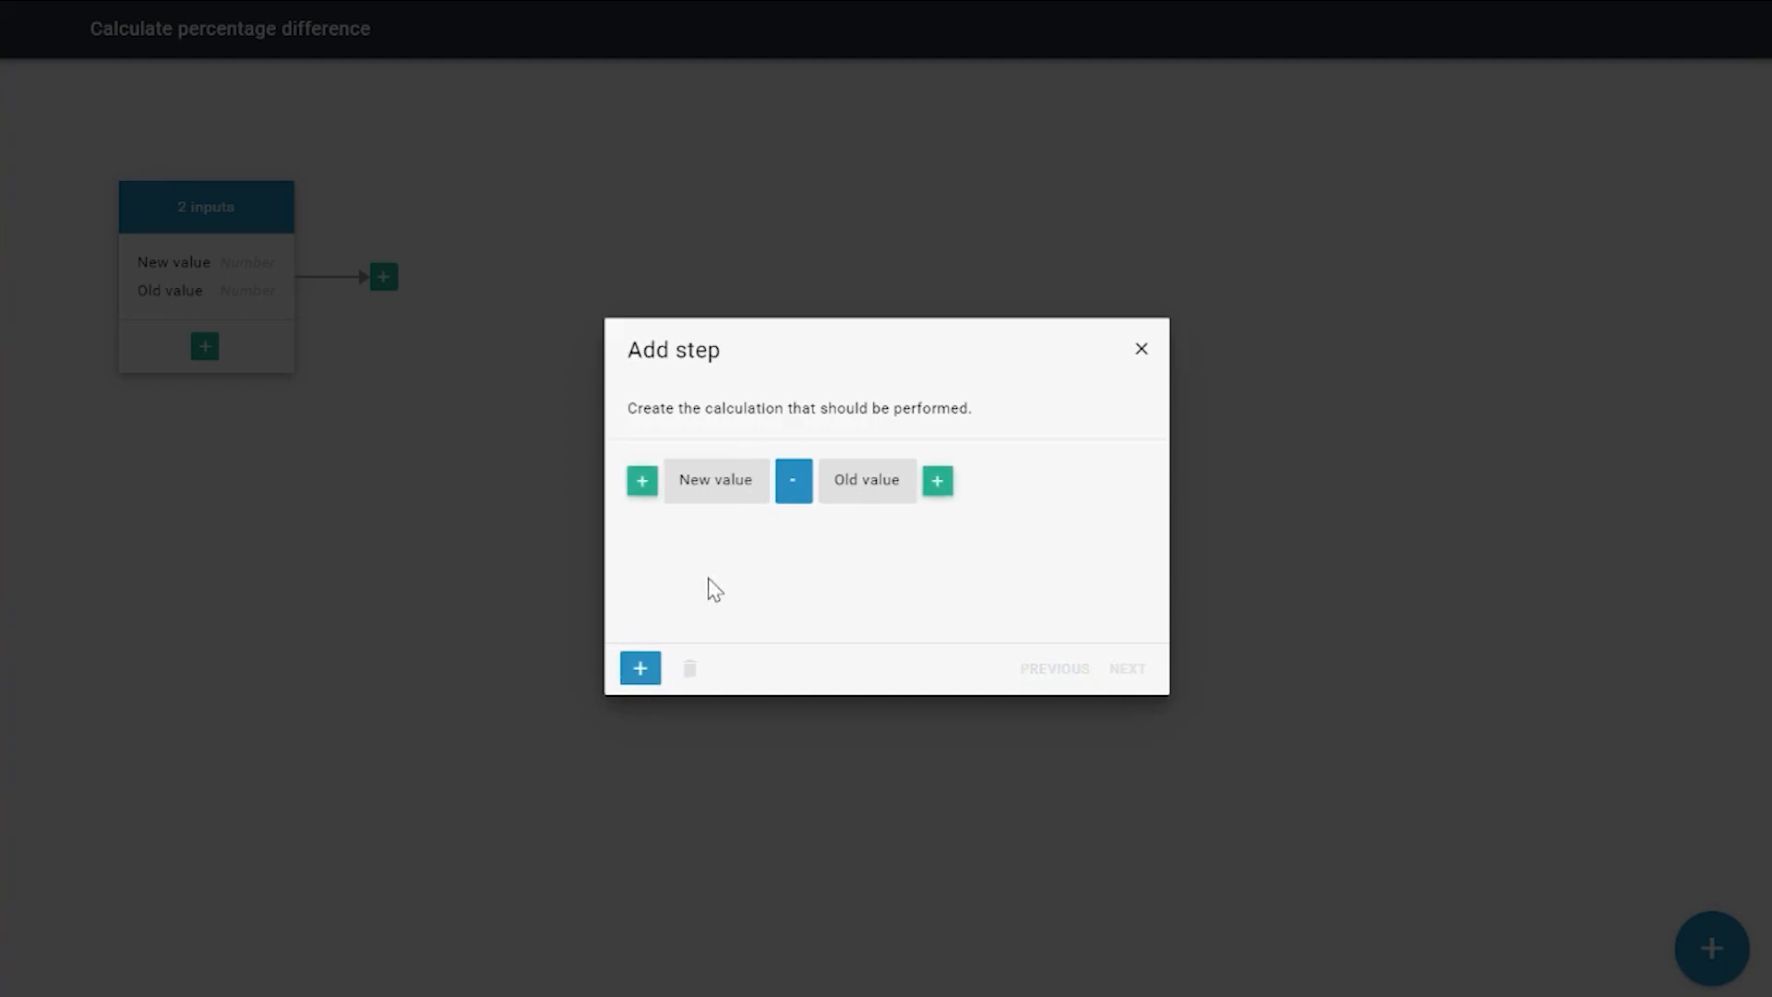
left_click(937, 481)
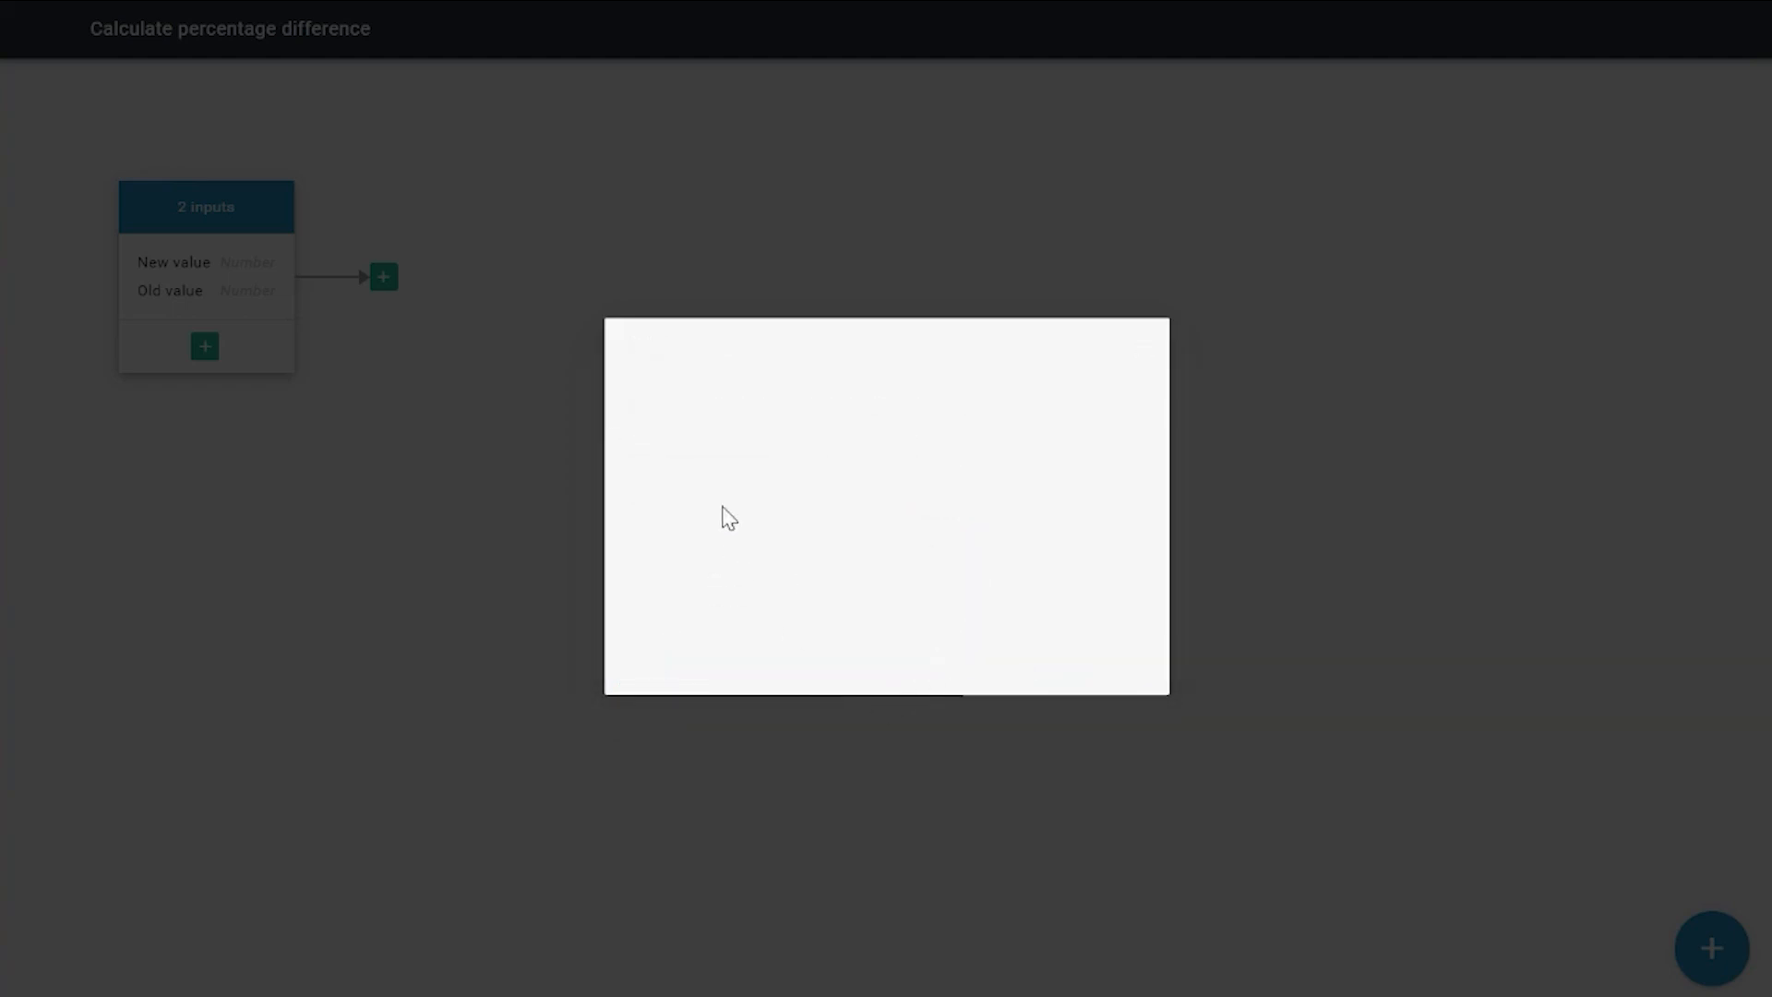
left_click(712, 457)
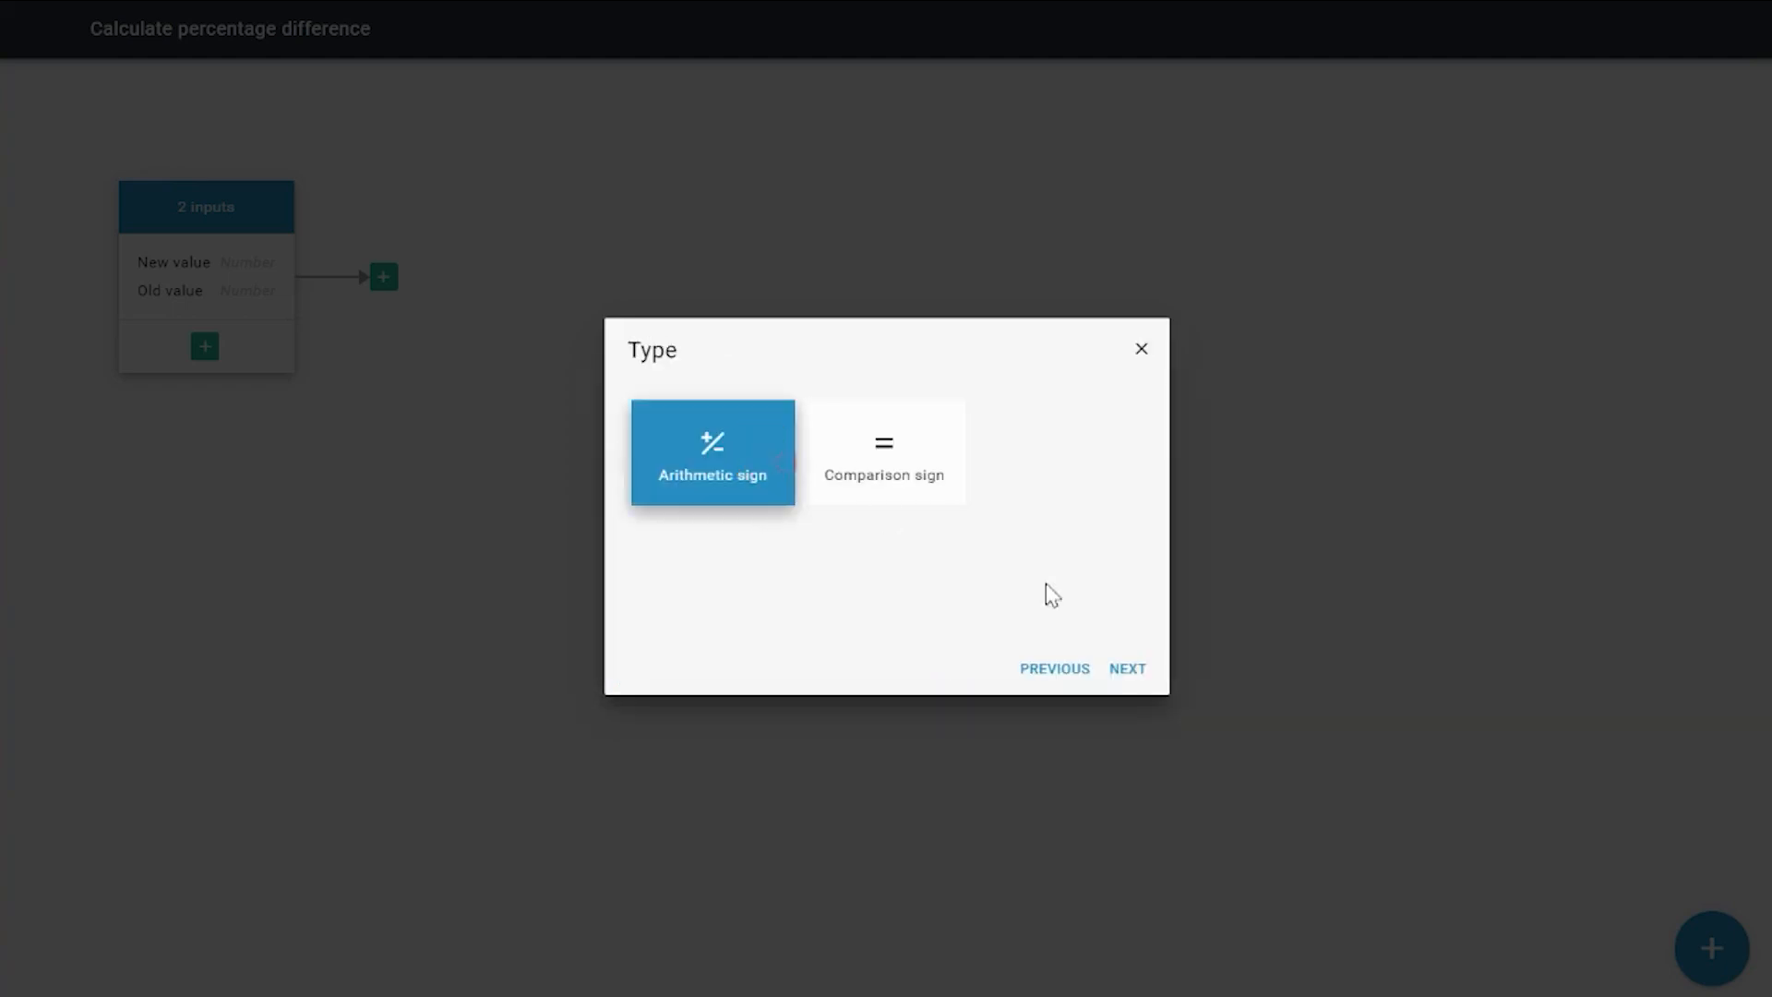
left_click(1128, 669)
left_click(767, 591)
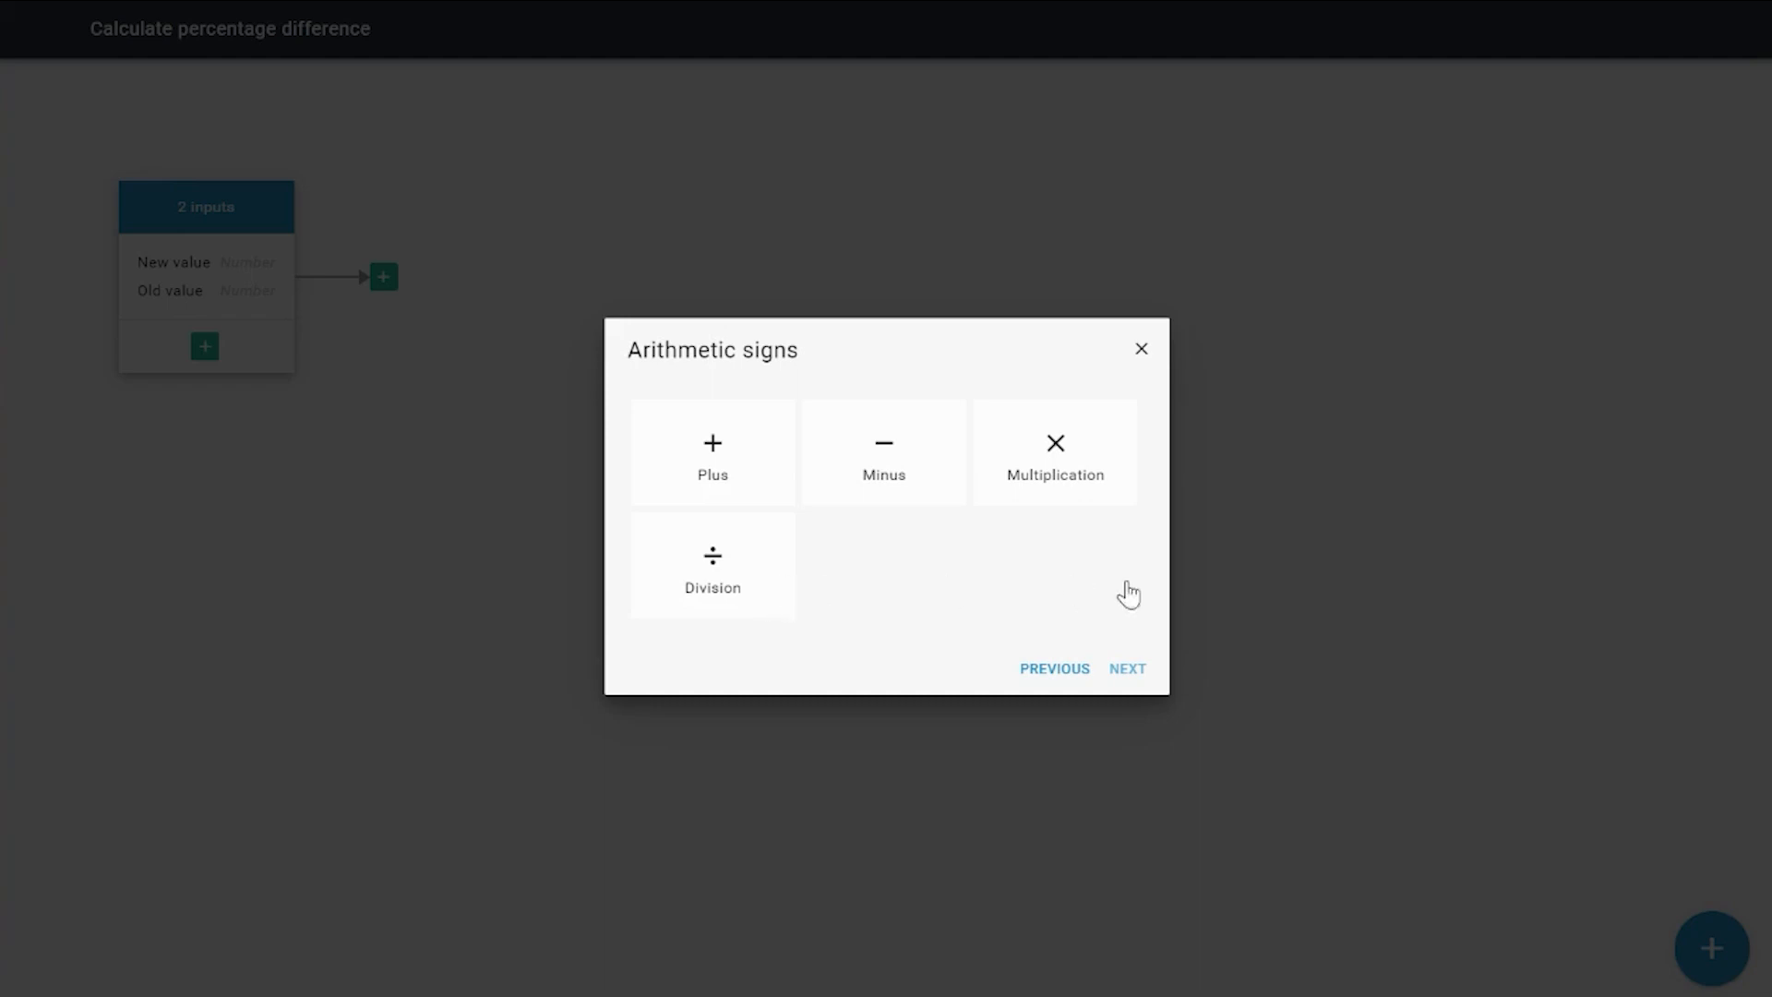
left_click(1127, 668)
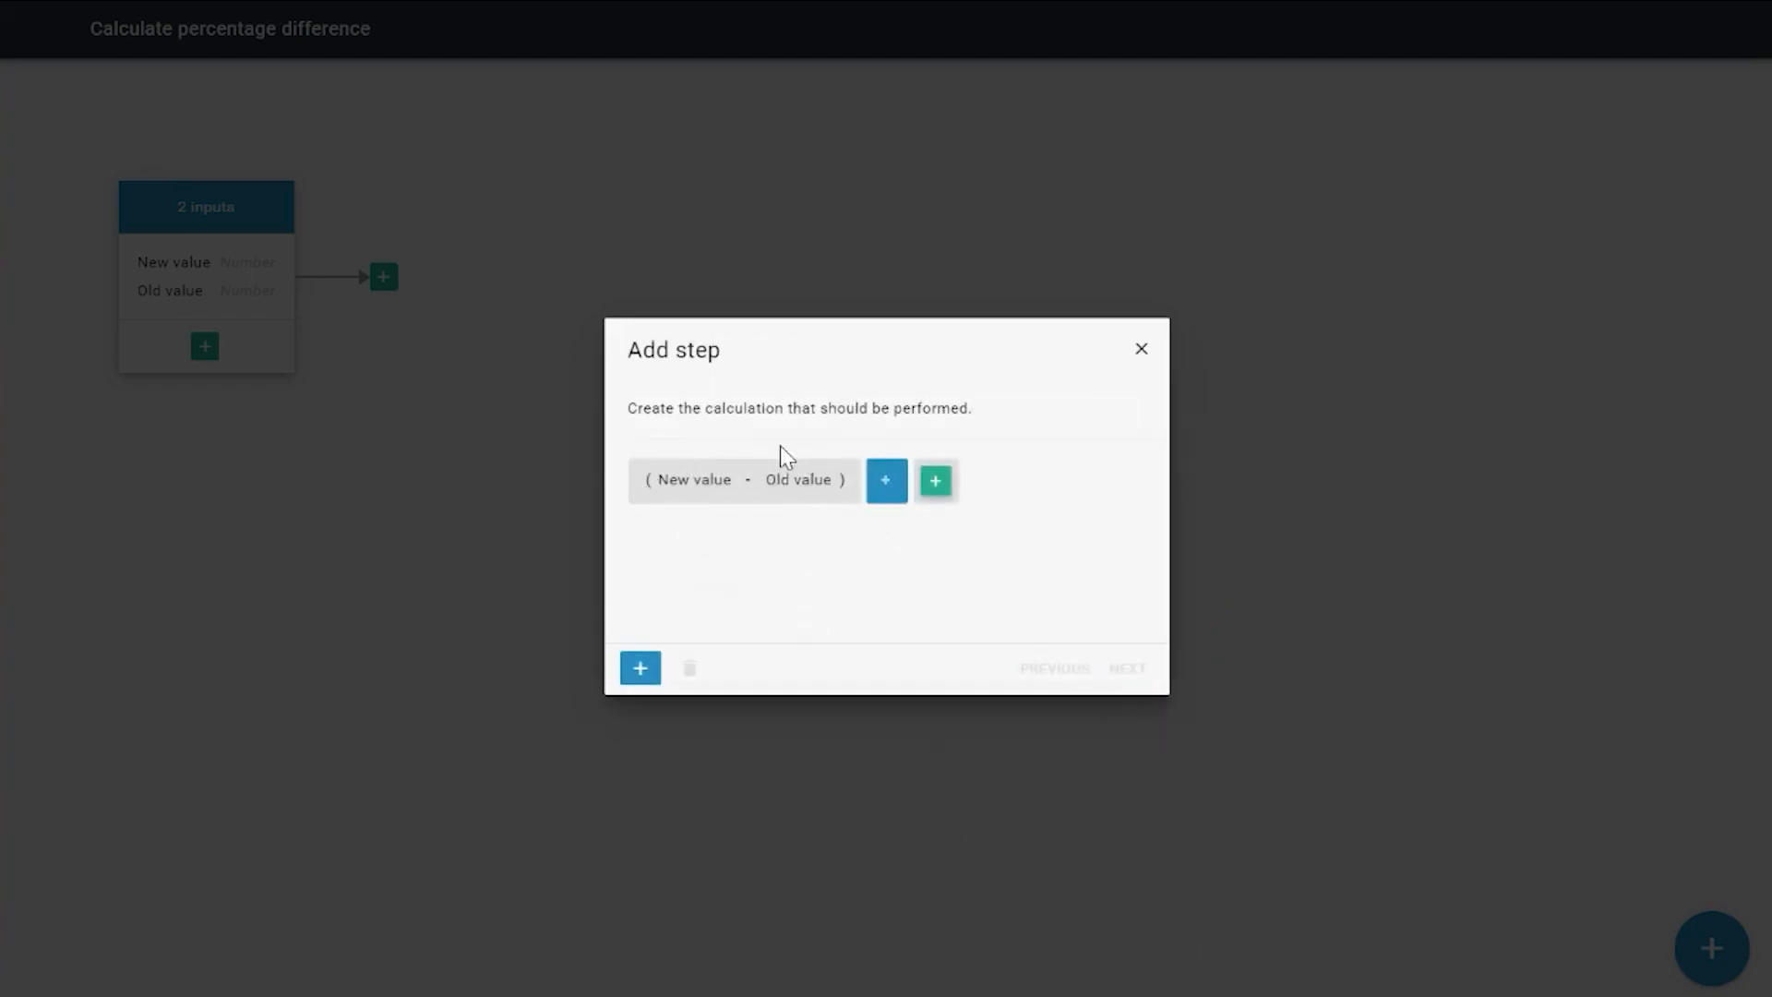
- Add the Old value input as the divisor of the bracketed subtraction, using a property from the flow part
left_click(935, 486)
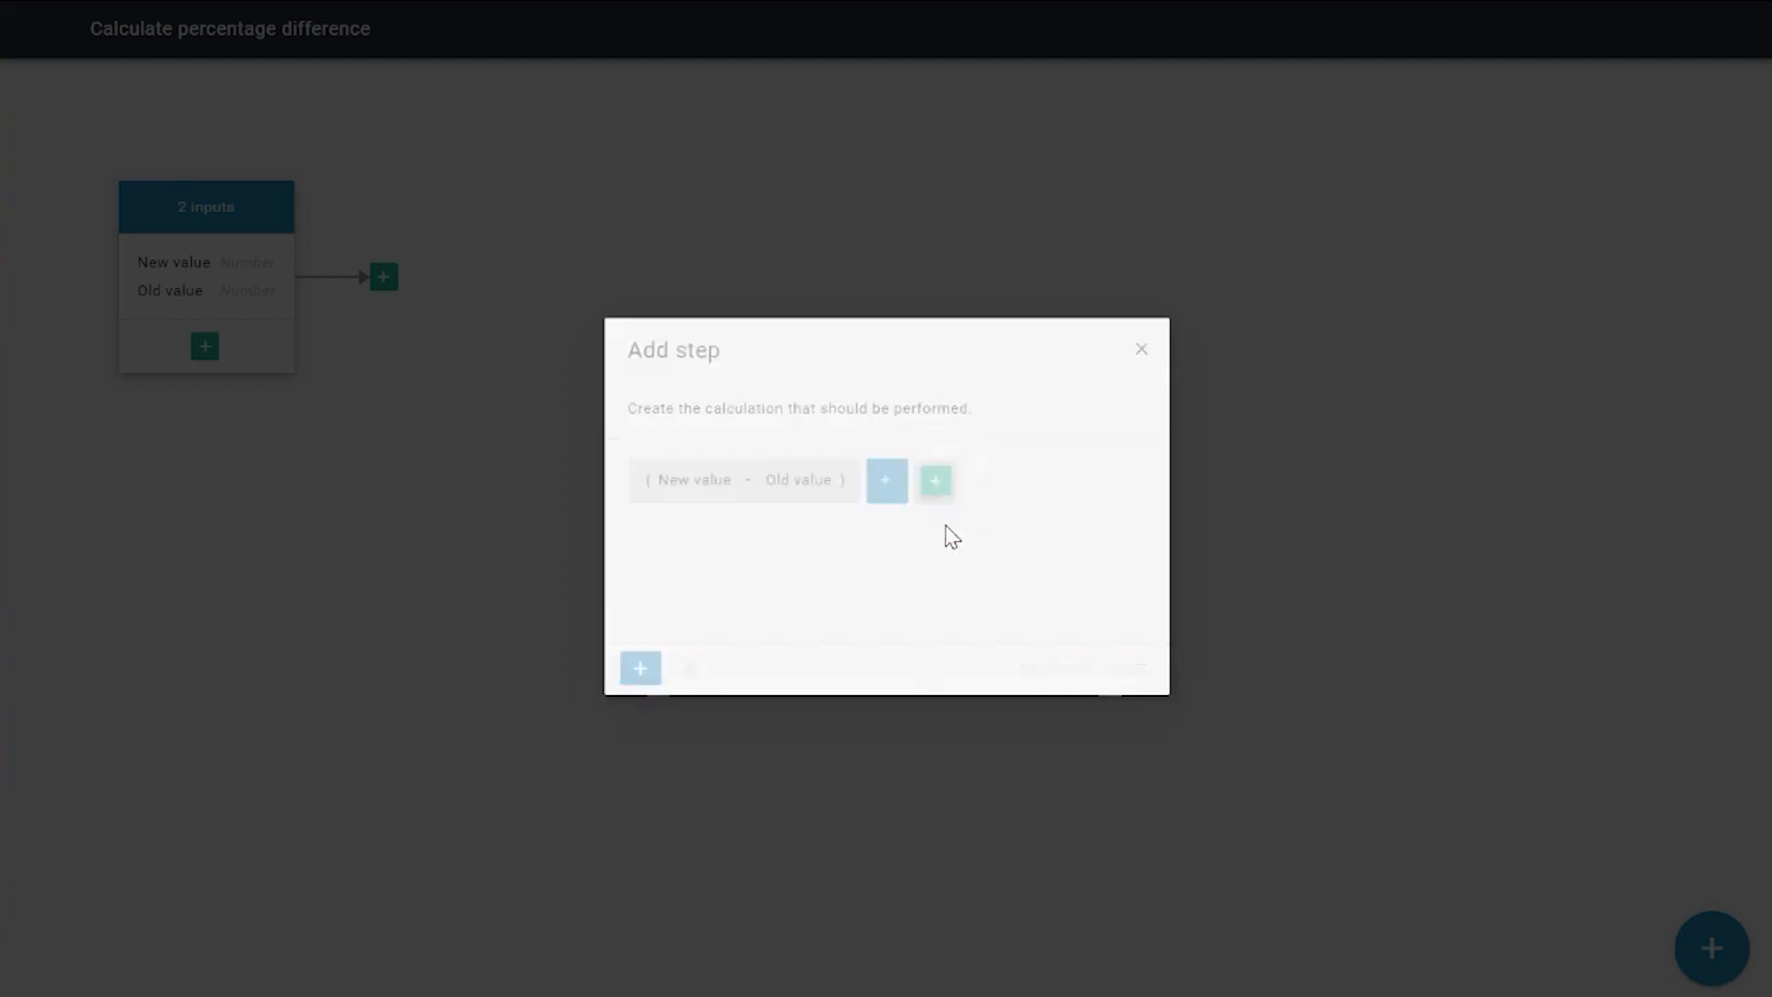
left_click(839, 467)
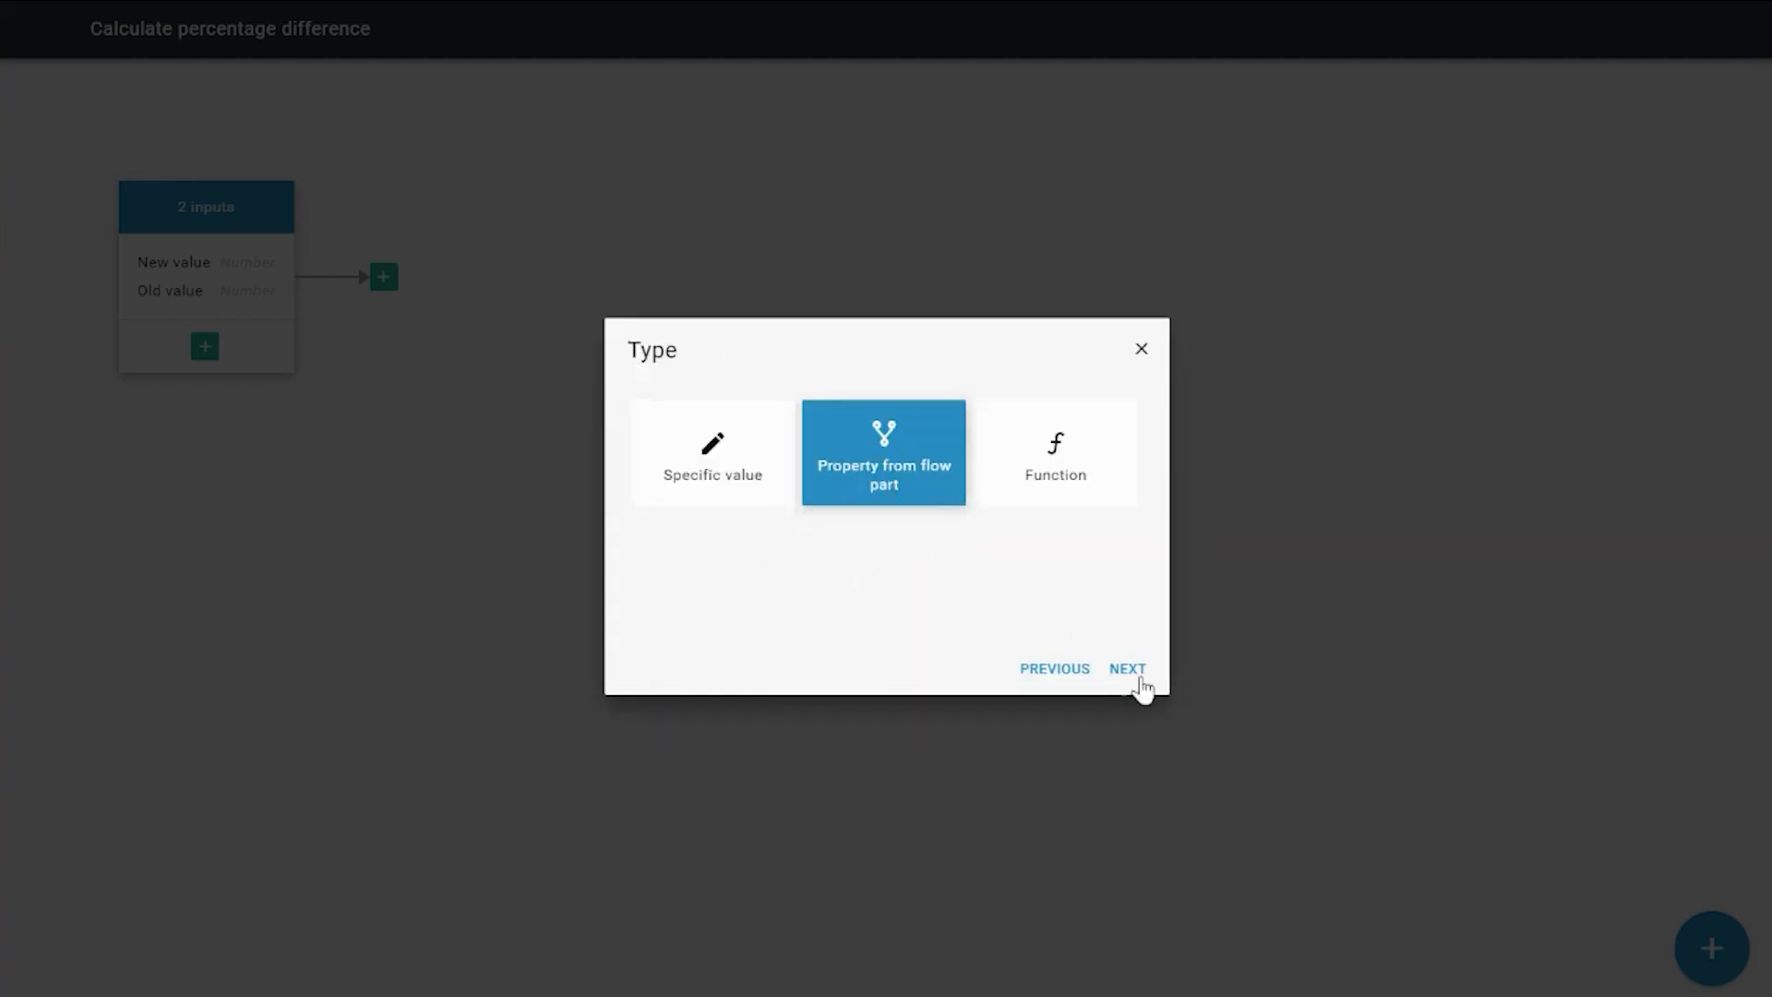
left_click(1130, 672)
left_click(644, 416)
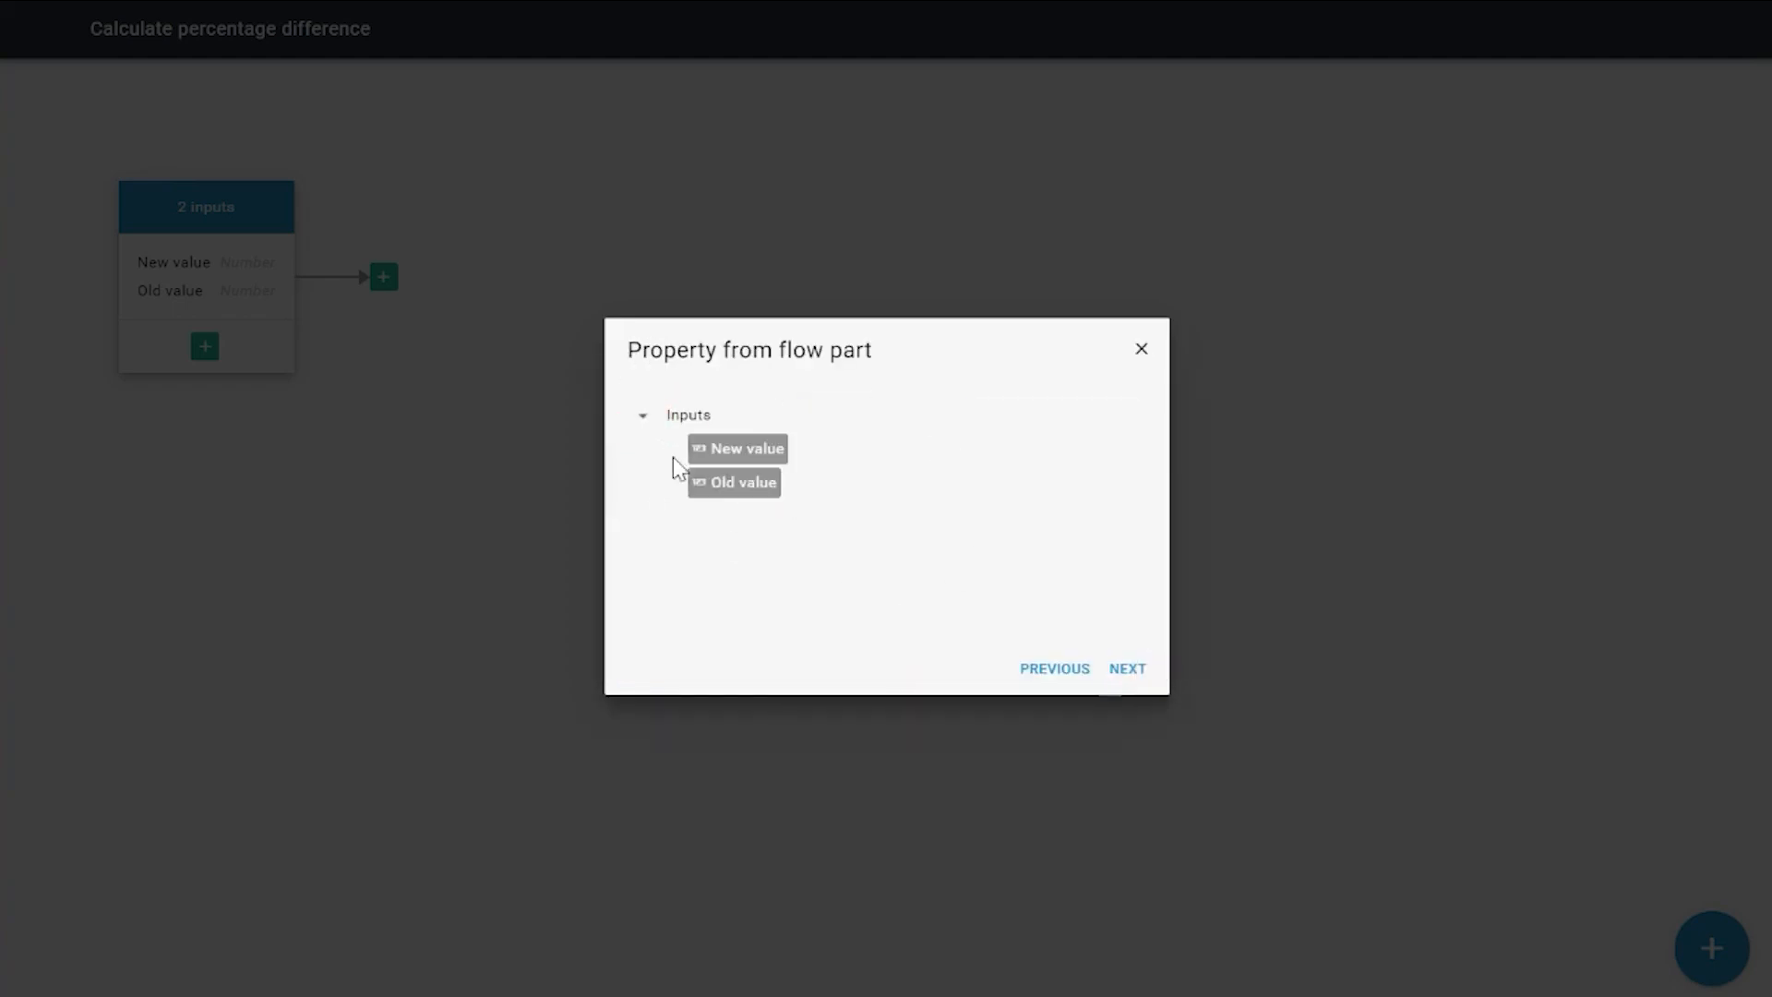
left_click(740, 480)
left_click(1148, 672)
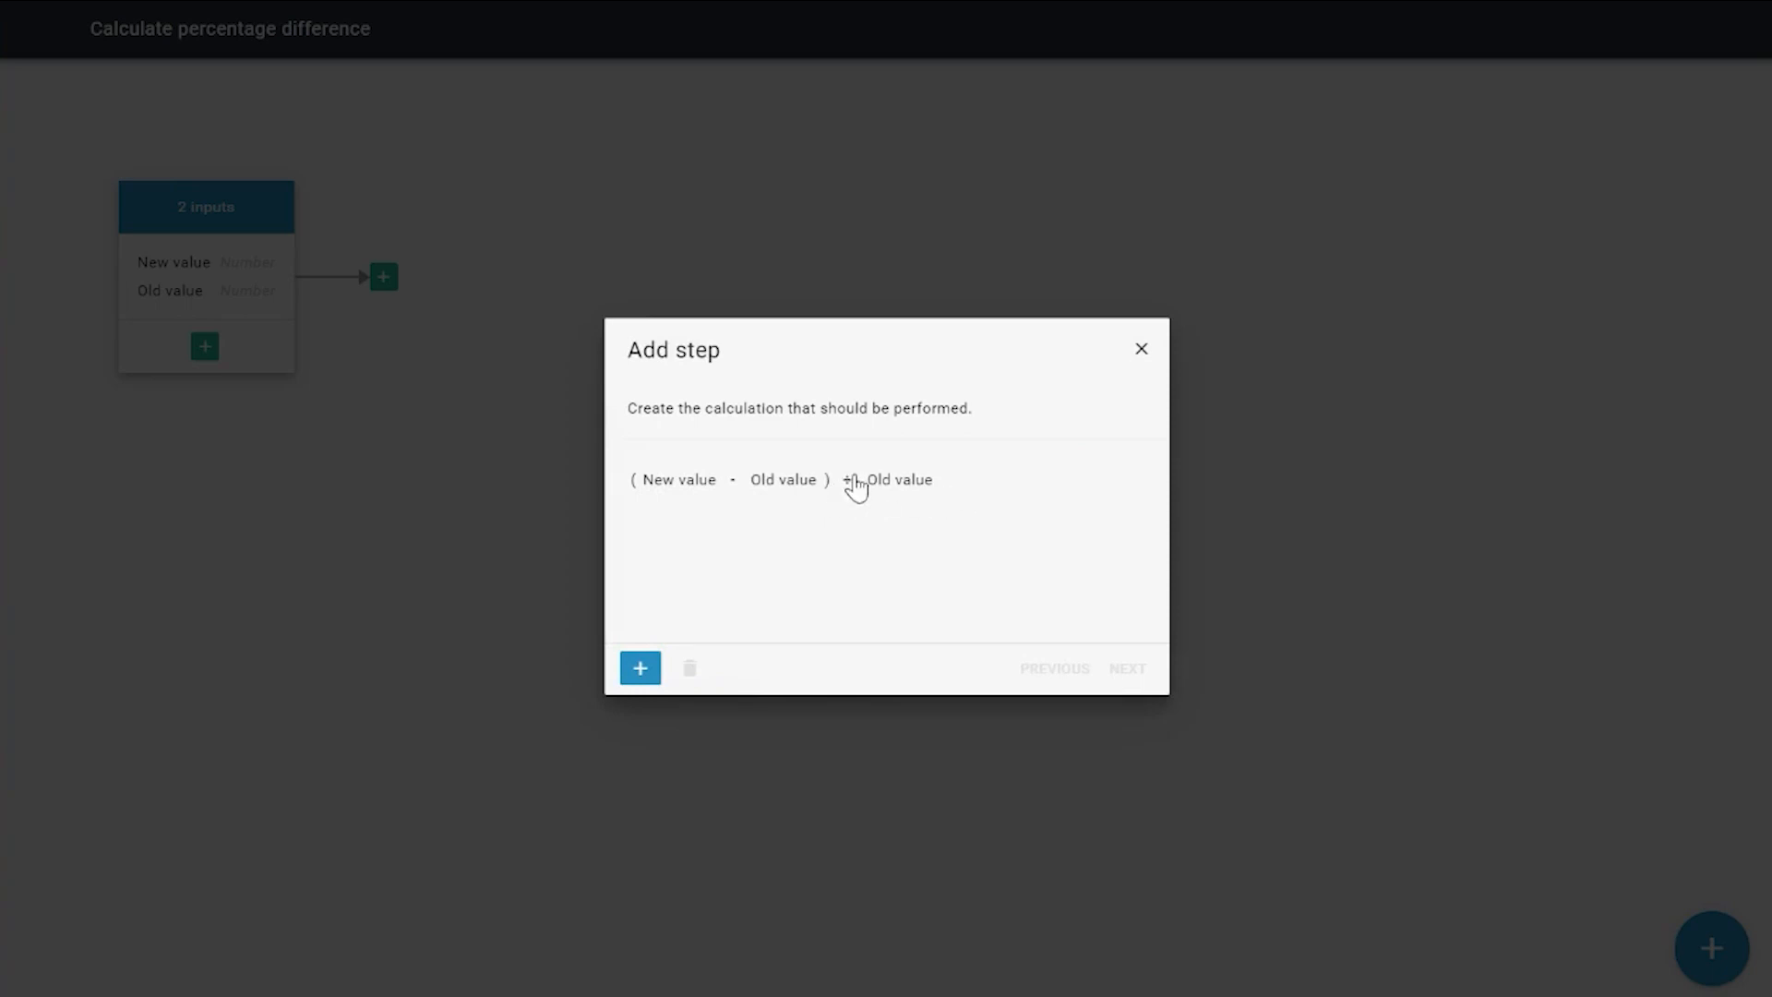
- Examine which elements belong to the division and which to the bracketed subtraction by selecting each sign
left_click(849, 482)
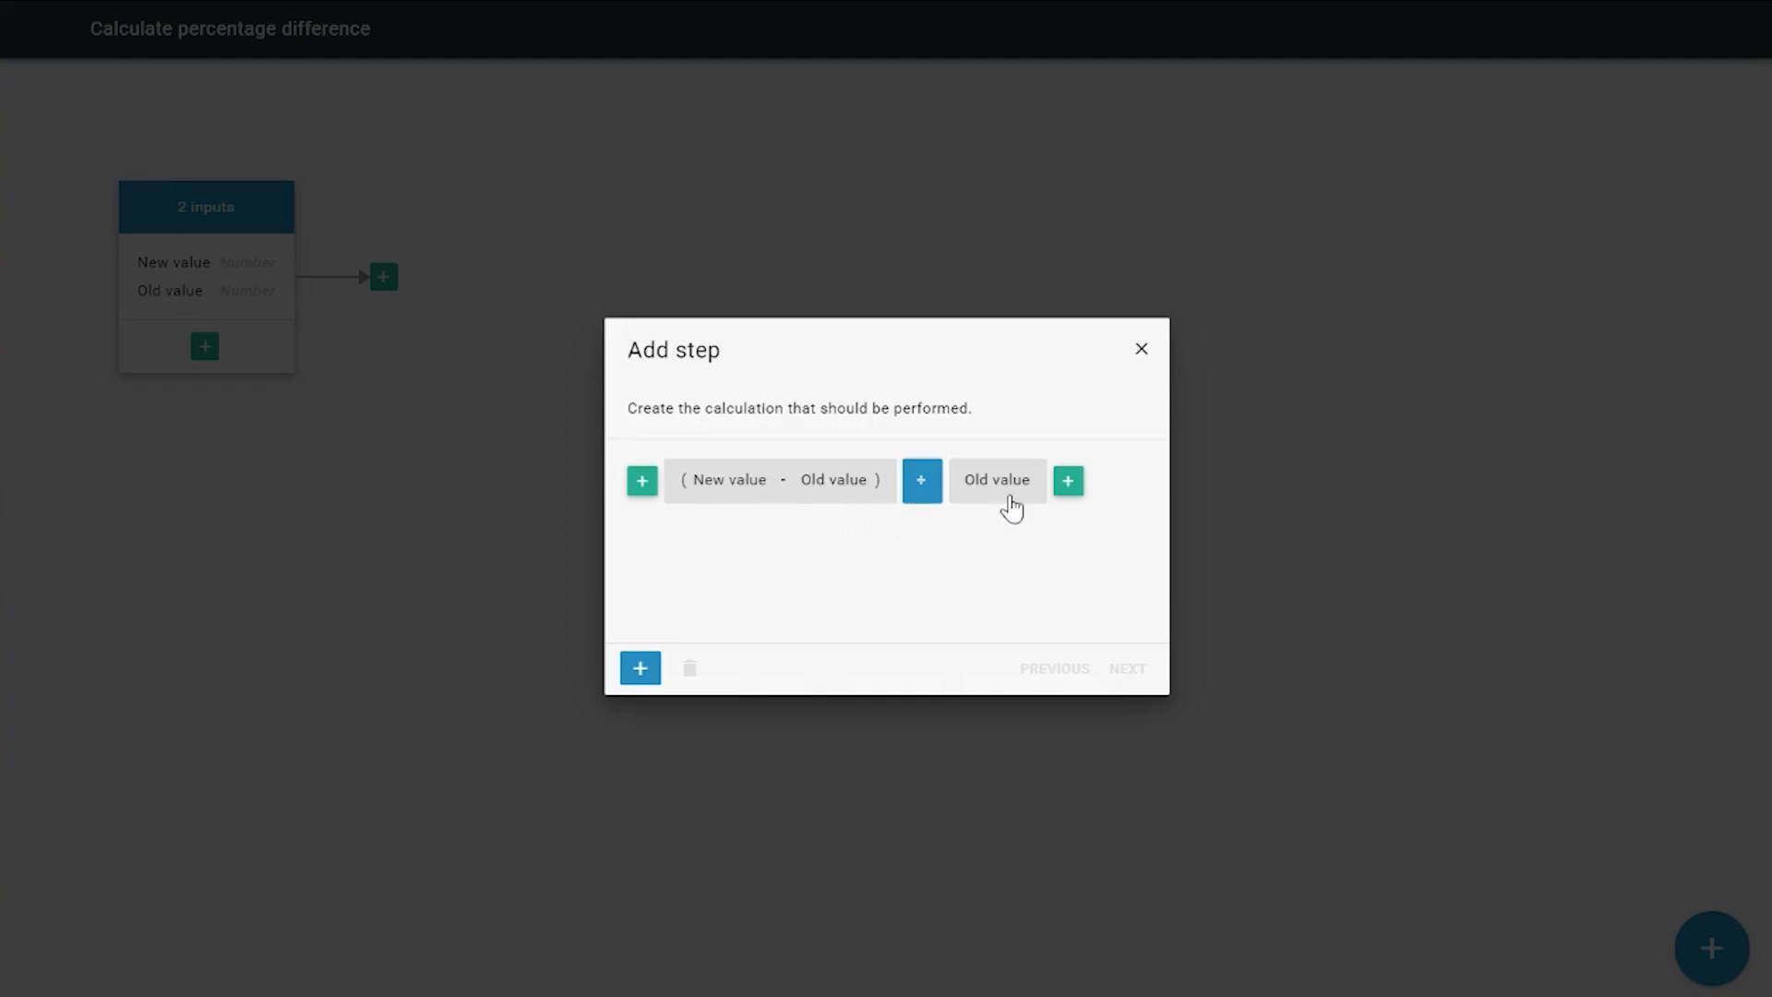
left_click(921, 489)
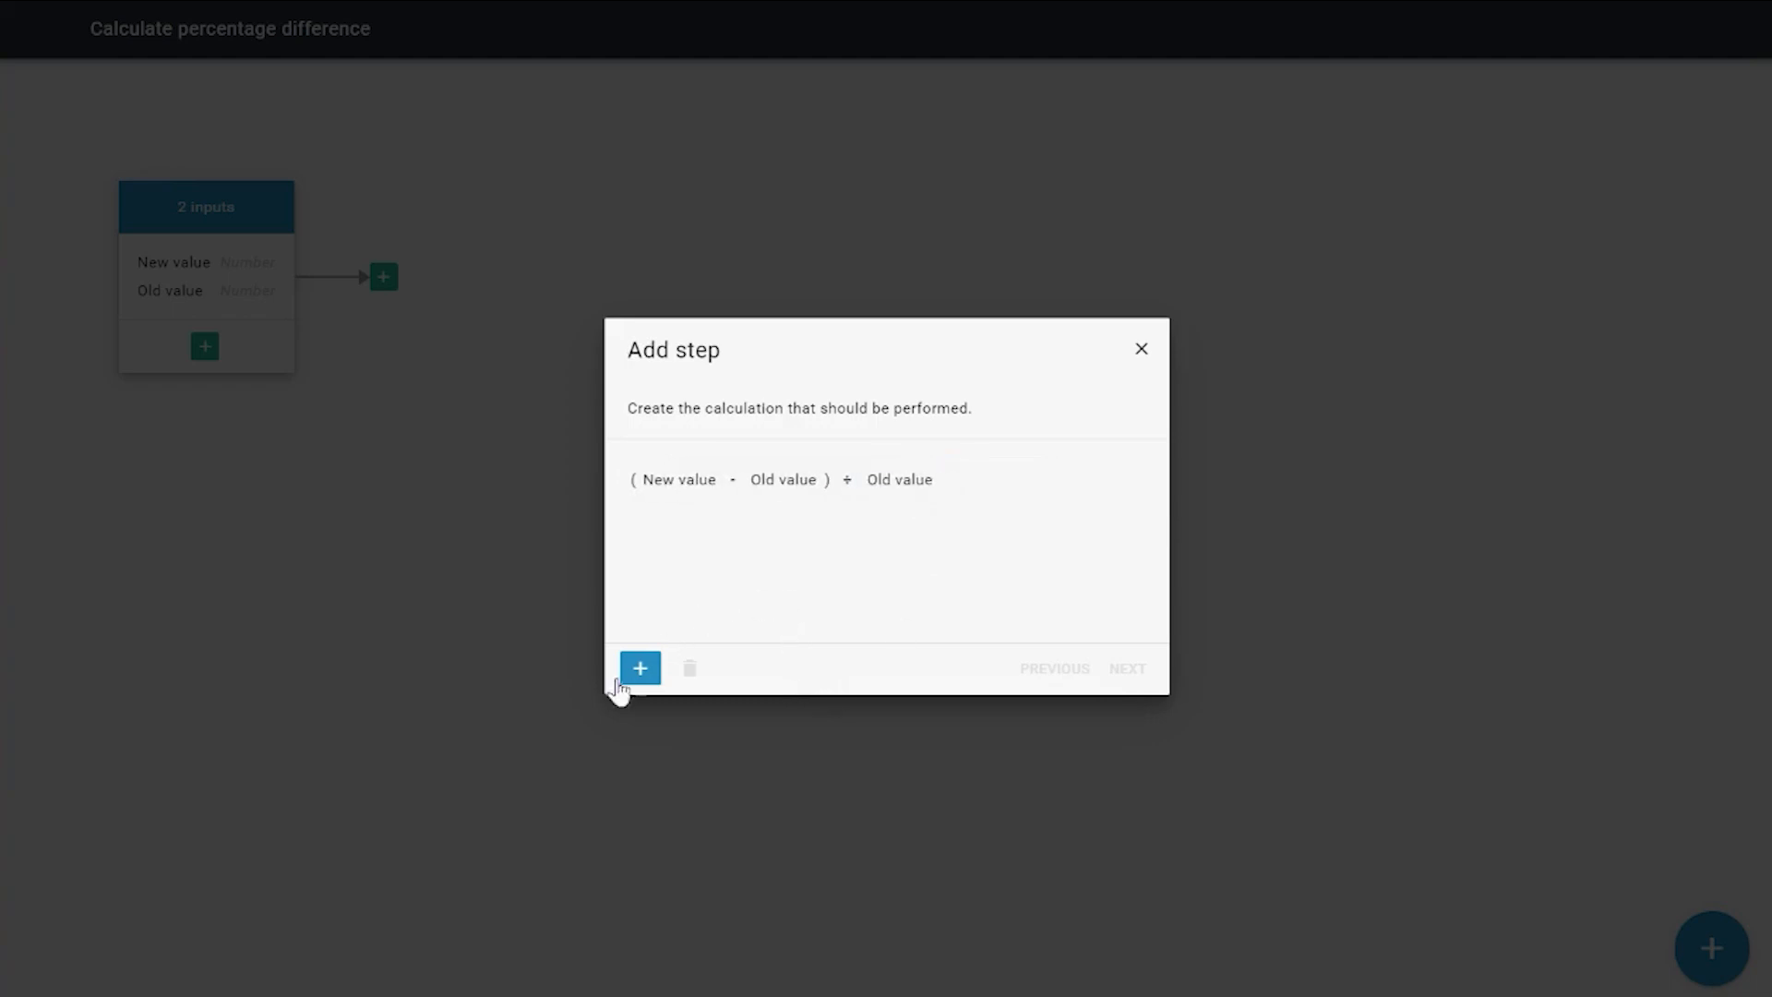
left_click(727, 492)
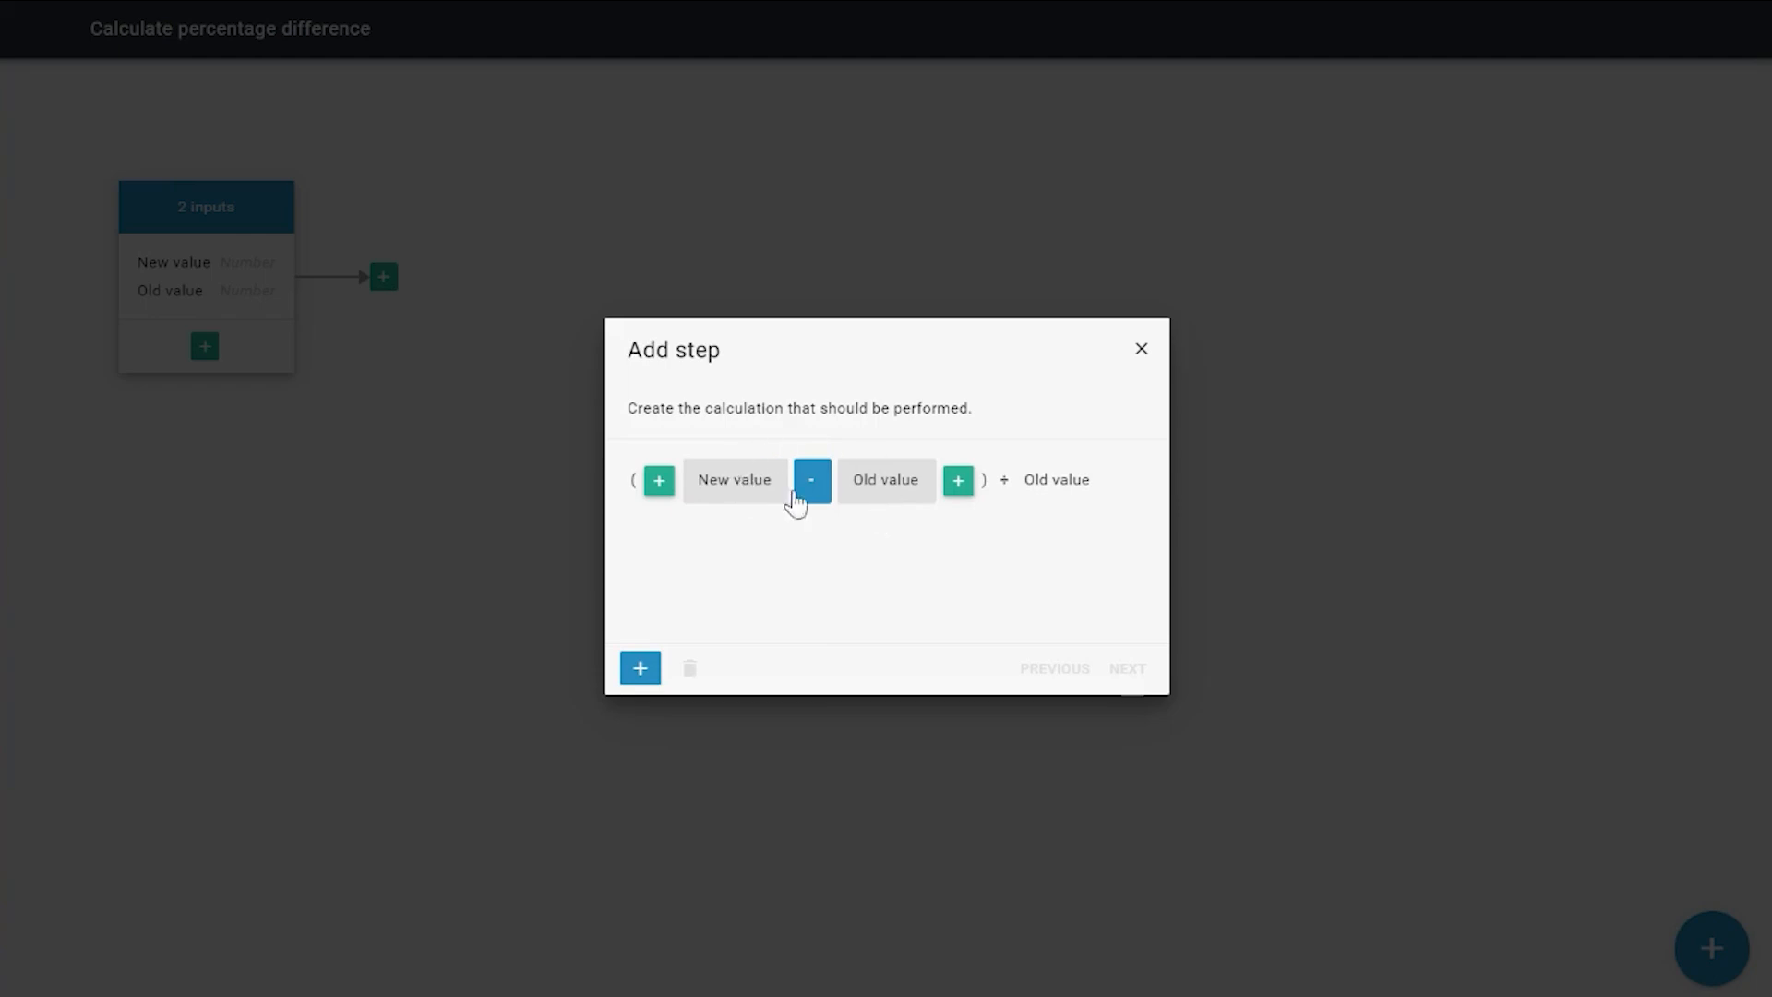
left_click(1006, 485)
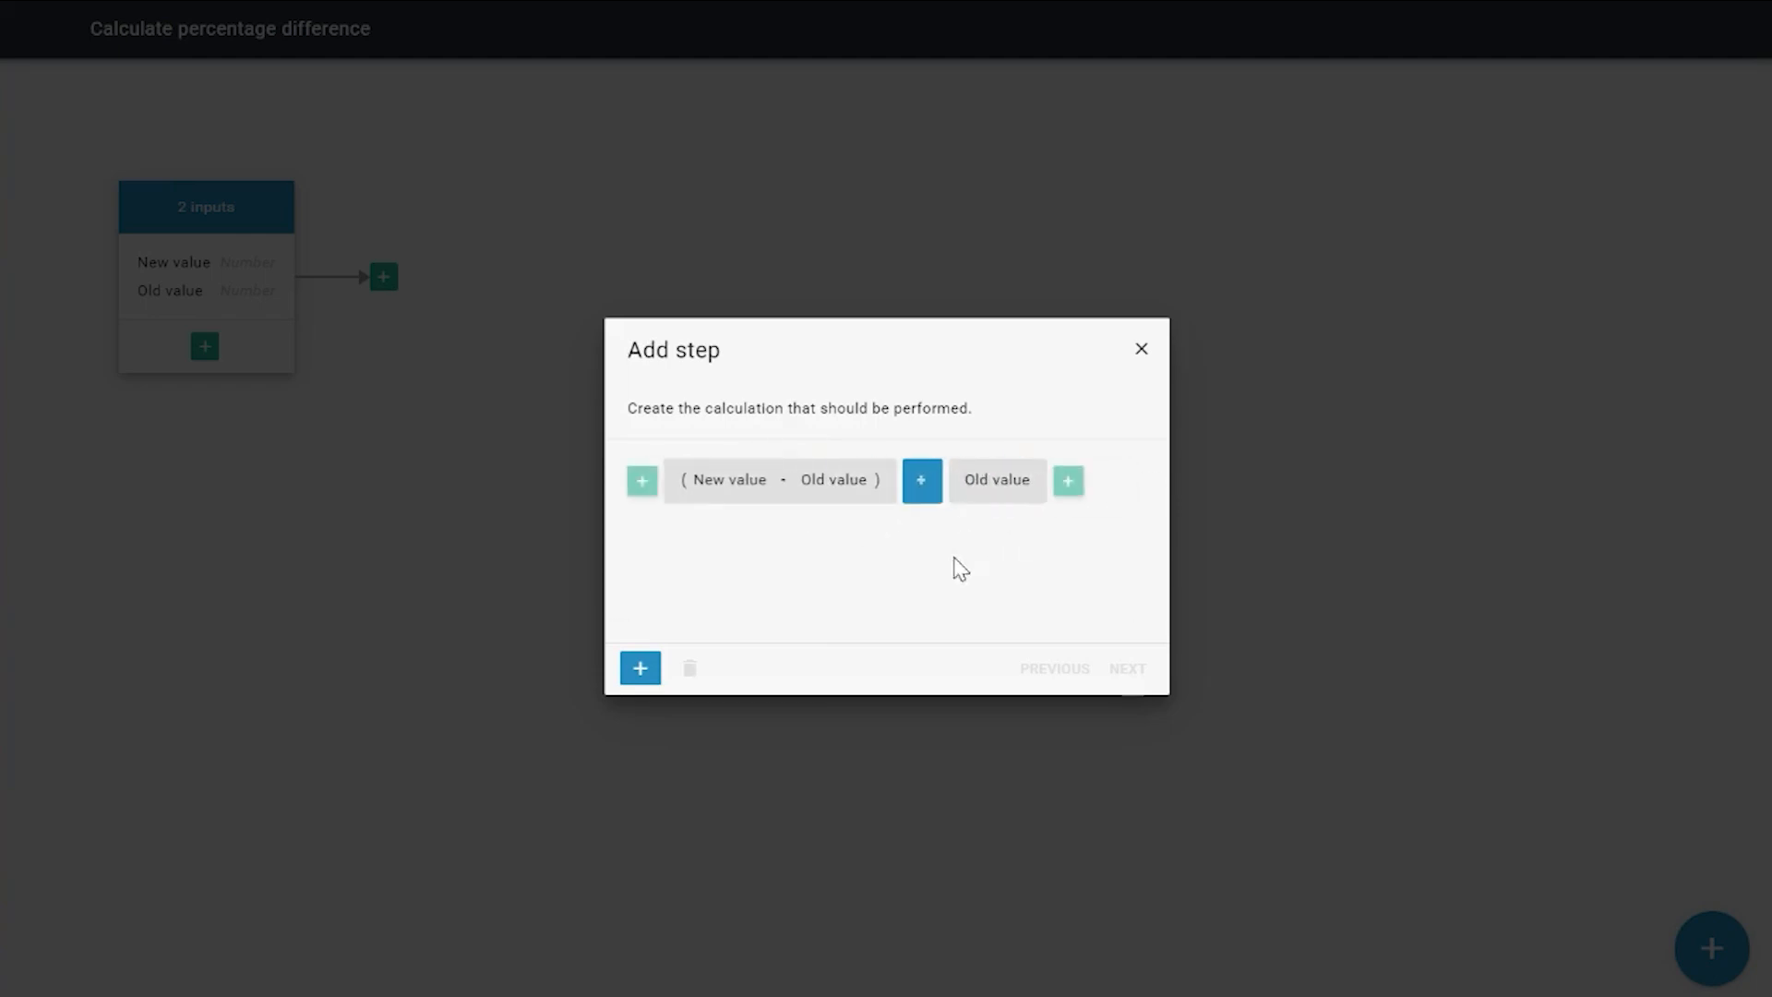